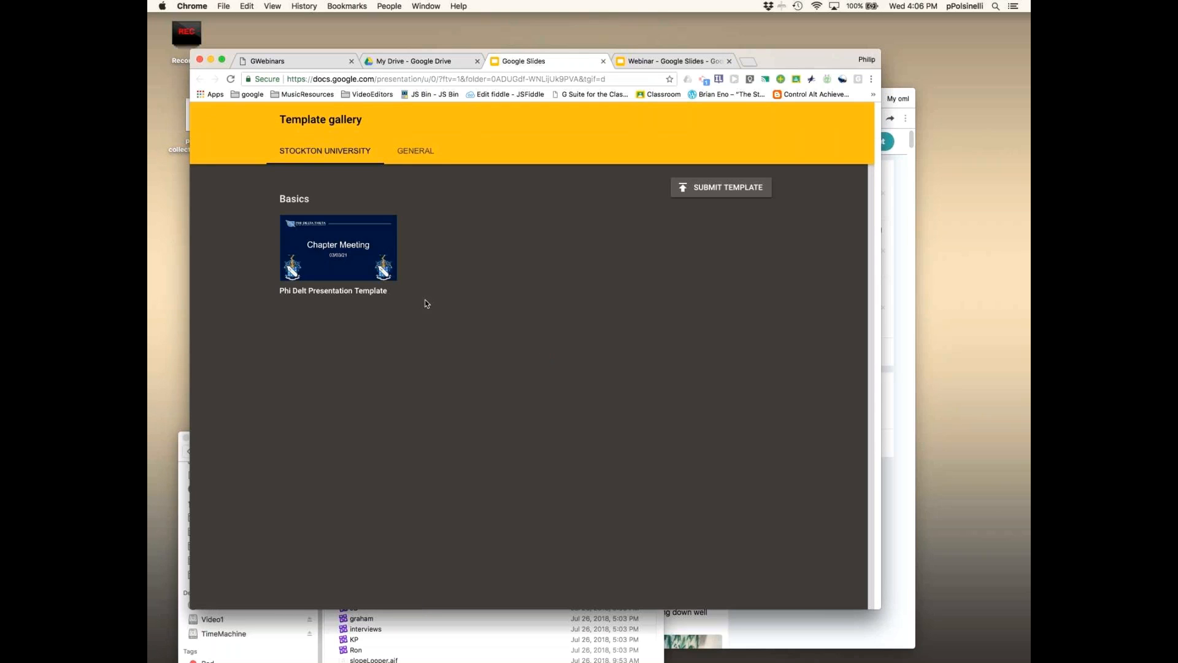
# - Browse the general presentation templates in the gallery, covering the Education, Personal and Work categories
pyautogui.click(431, 156)
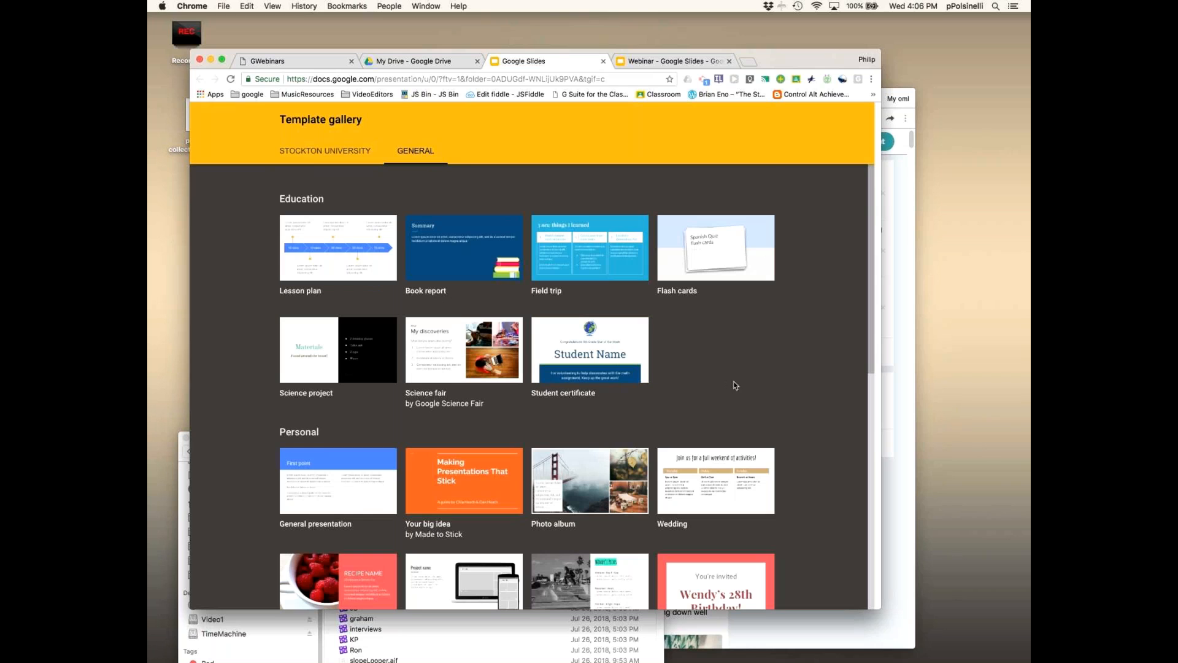
pyautogui.scroll(-5, 782, 382)
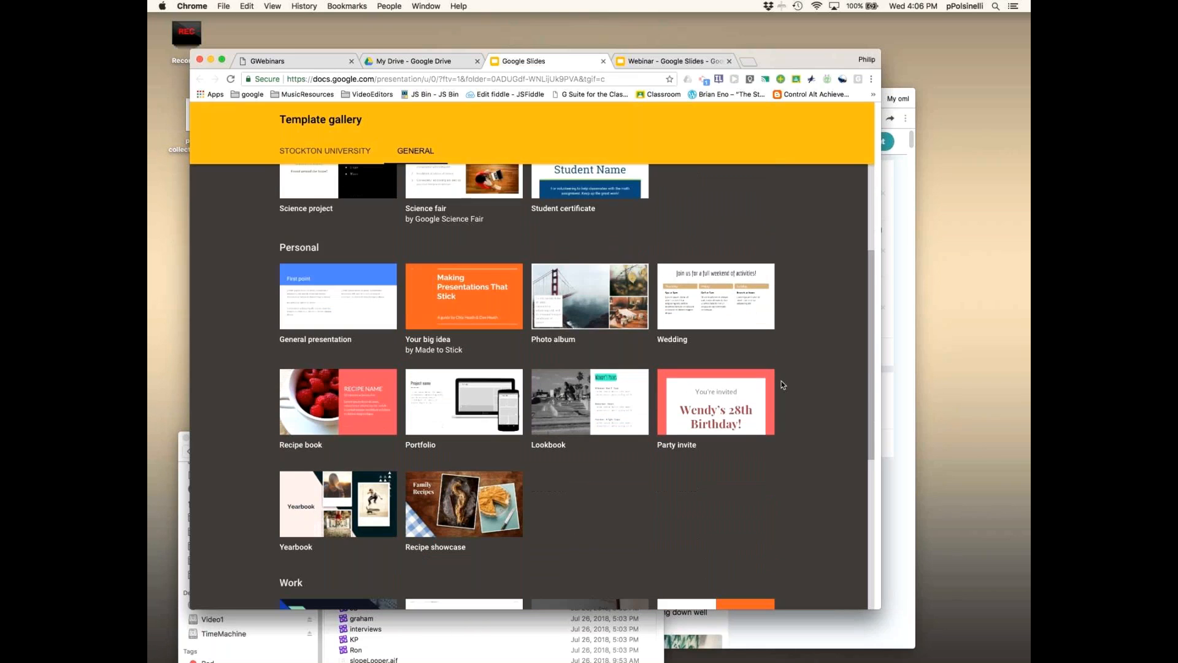
pyautogui.scroll(-5, 782, 381)
pyautogui.scroll(-2, 780, 385)
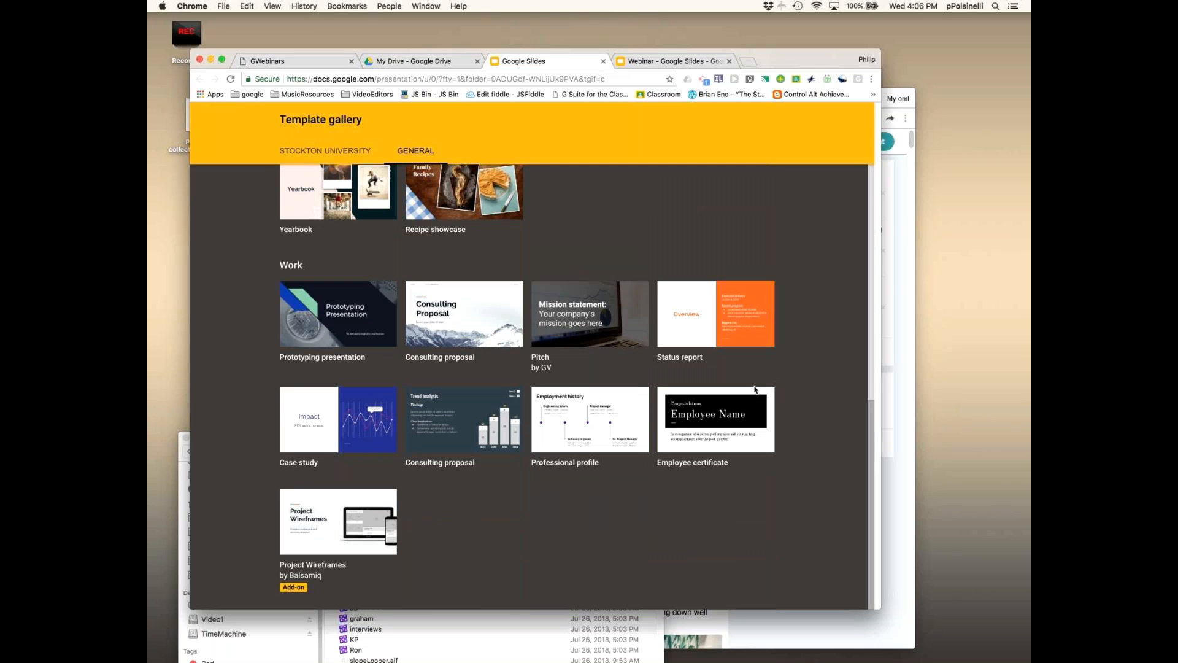
pyautogui.scroll(9, 754, 386)
pyautogui.scroll(2, 745, 389)
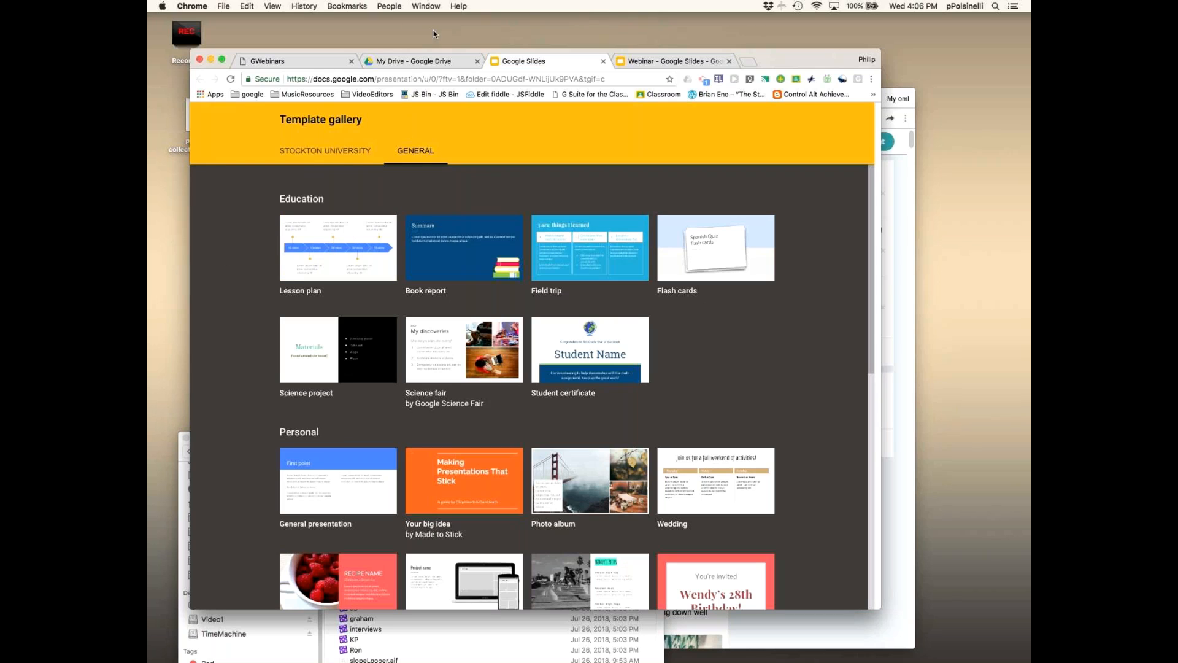
# - Create a blank Google Slides presentation from Google Drive and dismiss the theme choices
pyautogui.click(433, 63)
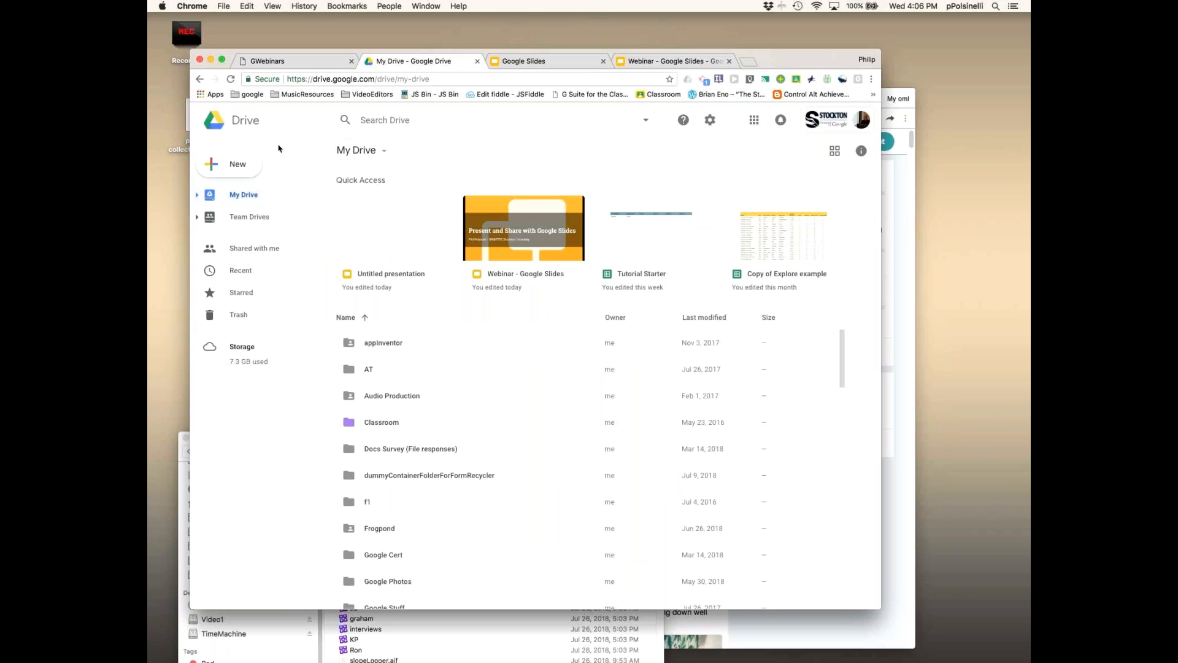
pyautogui.click(239, 174)
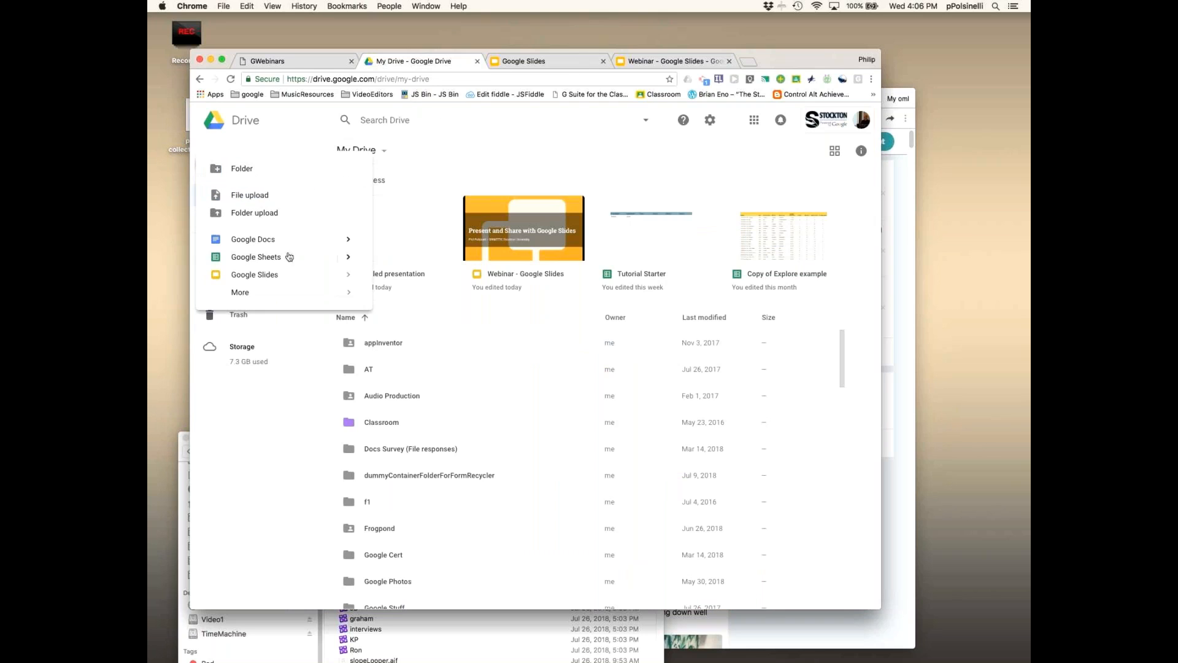
pyautogui.moveTo(348, 274)
pyautogui.click(415, 285)
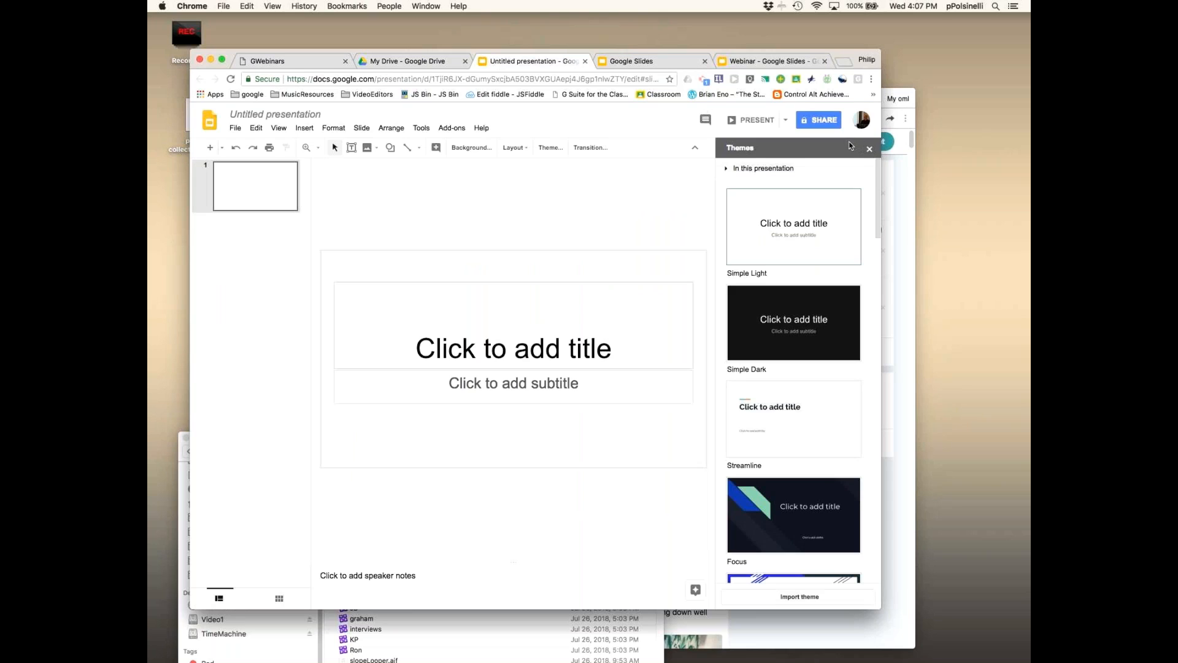
pyautogui.click(869, 148)
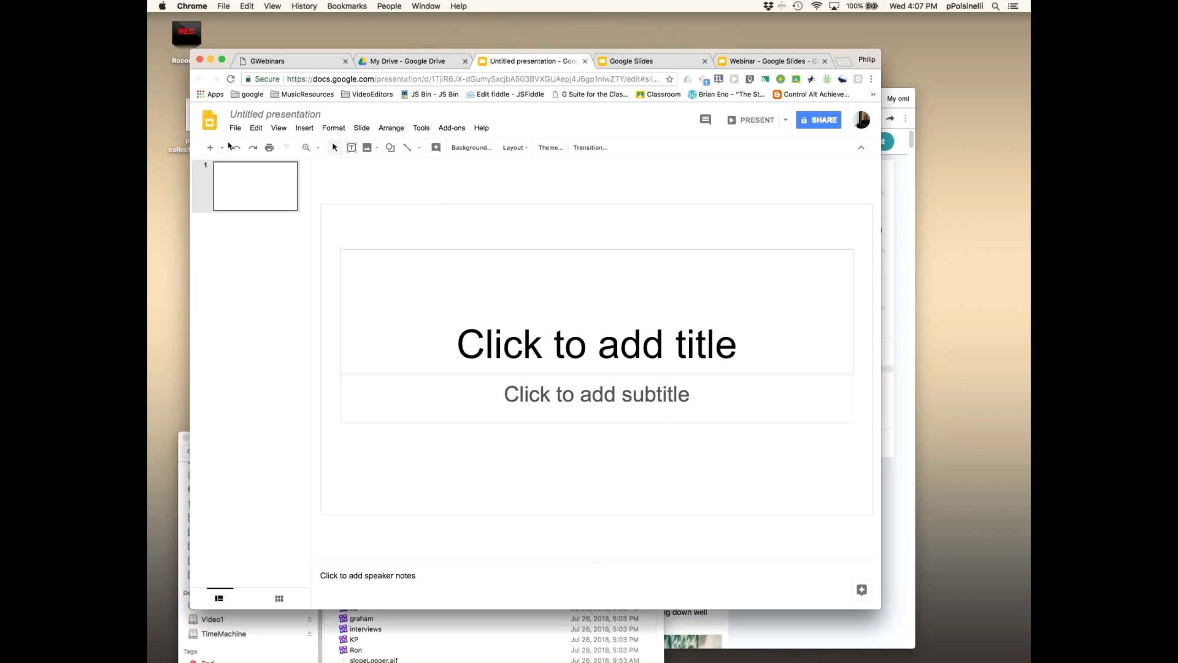
# - Add a second slide after the title slide and try out its title and body text placeholders
pyautogui.click(263, 198)
pyautogui.click(209, 148)
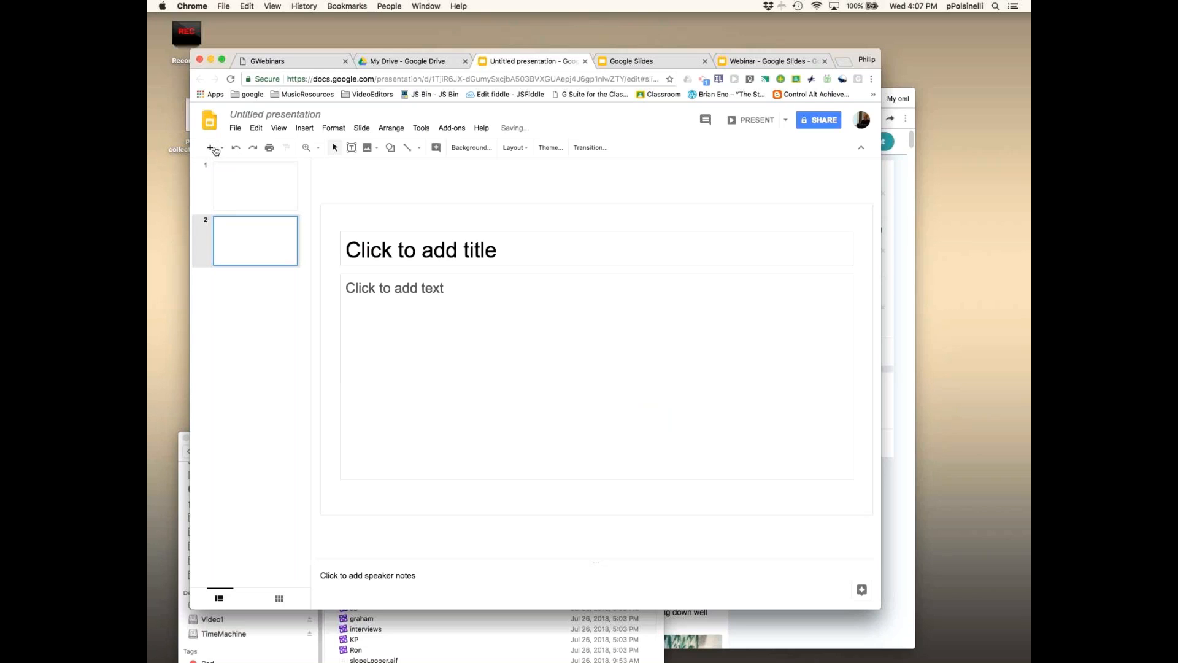
pyautogui.click(271, 190)
pyautogui.click(263, 243)
pyautogui.click(370, 254)
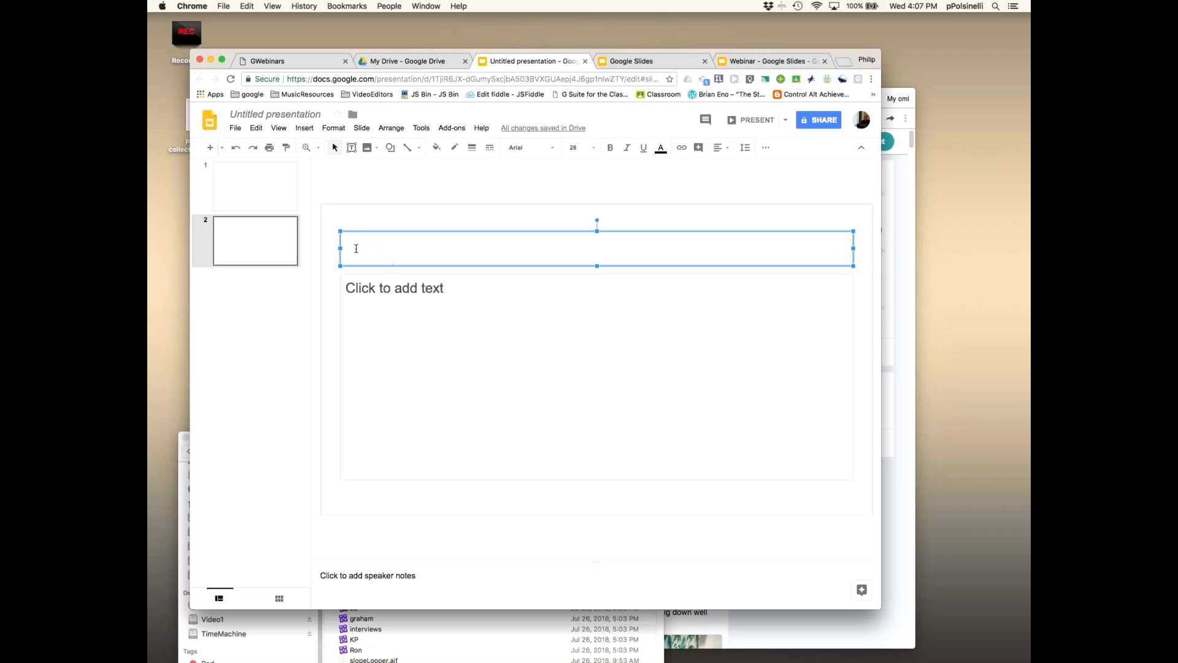
pyautogui.click(394, 286)
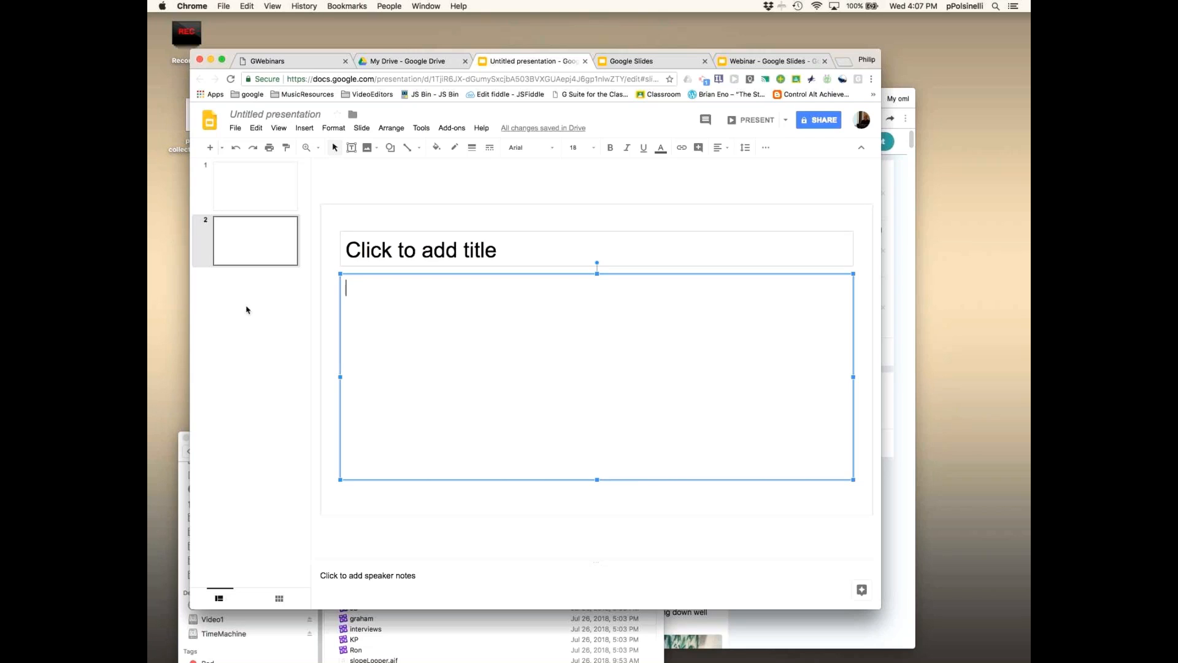
# - Add a third slide with the Title and body layout and return to the title slide
pyautogui.click(223, 148)
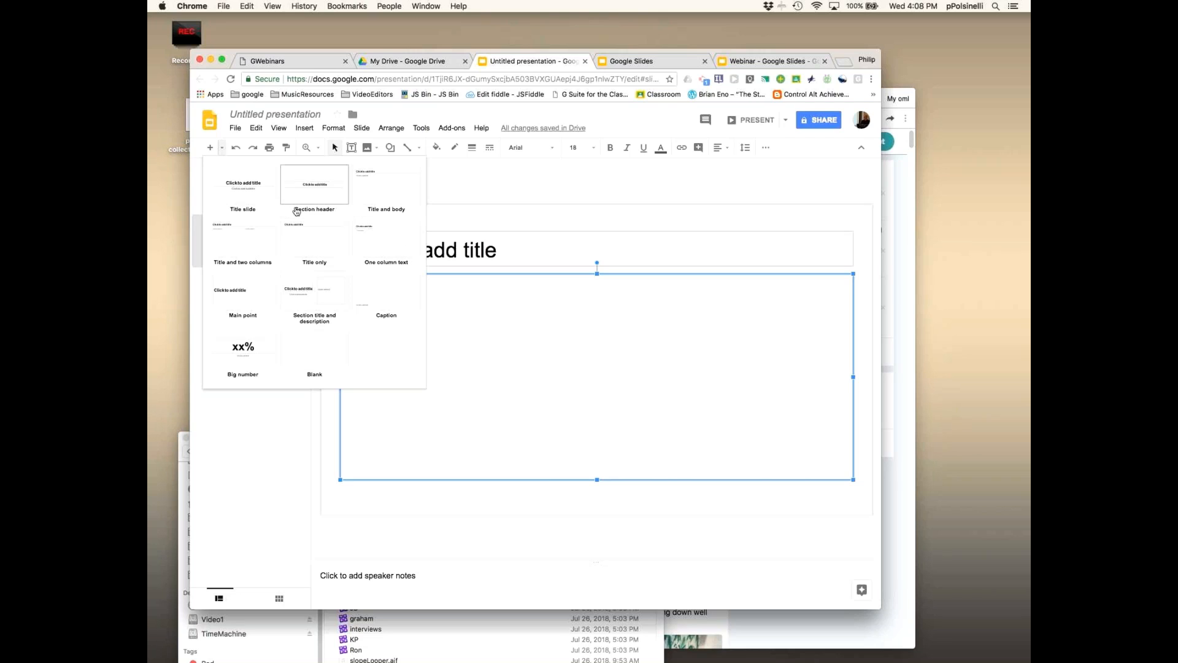
pyautogui.click(371, 187)
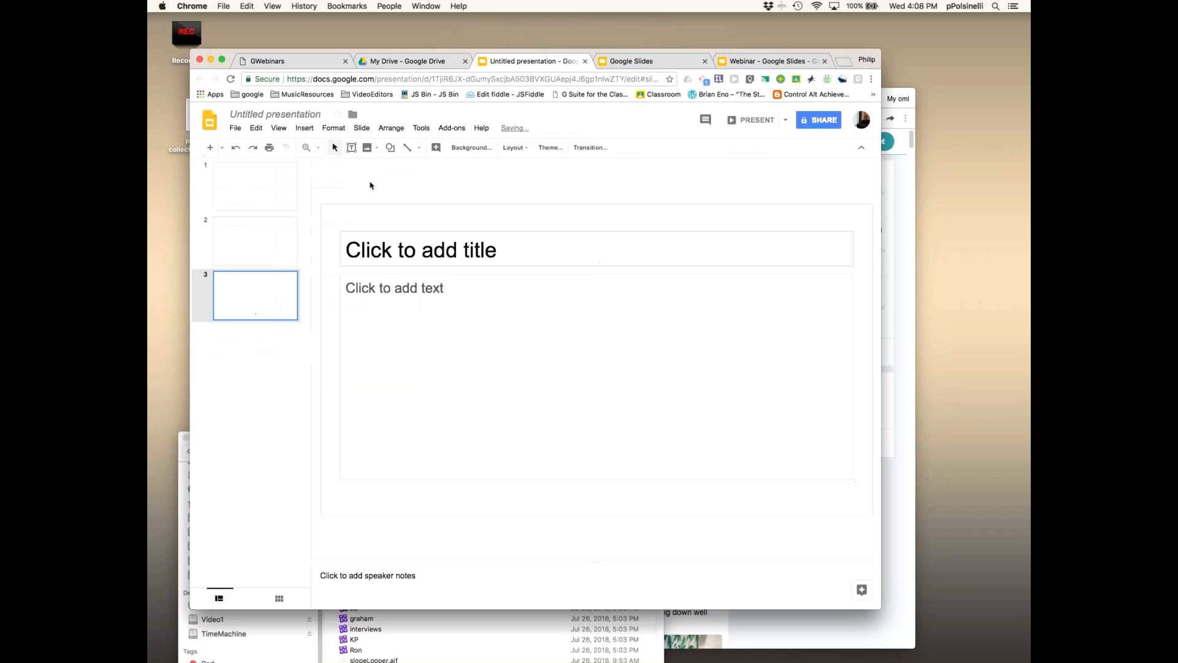
pyautogui.click(253, 197)
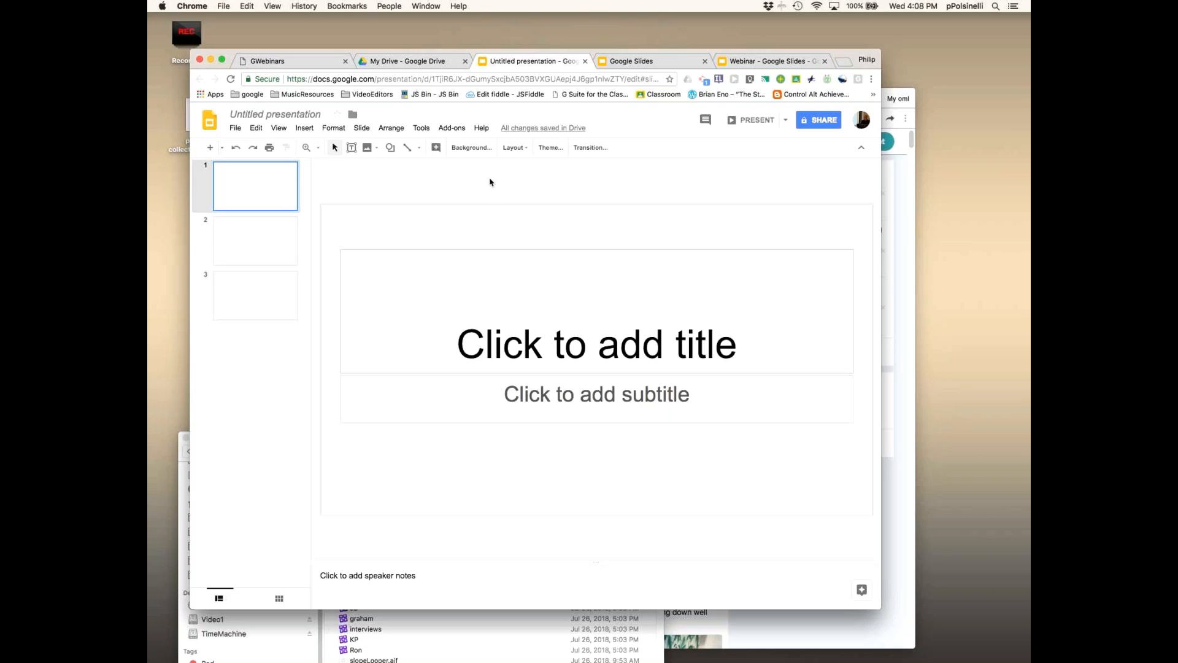
# - Apply the Paperback theme to the presentation and check how it looks on all three slides
pyautogui.click(550, 148)
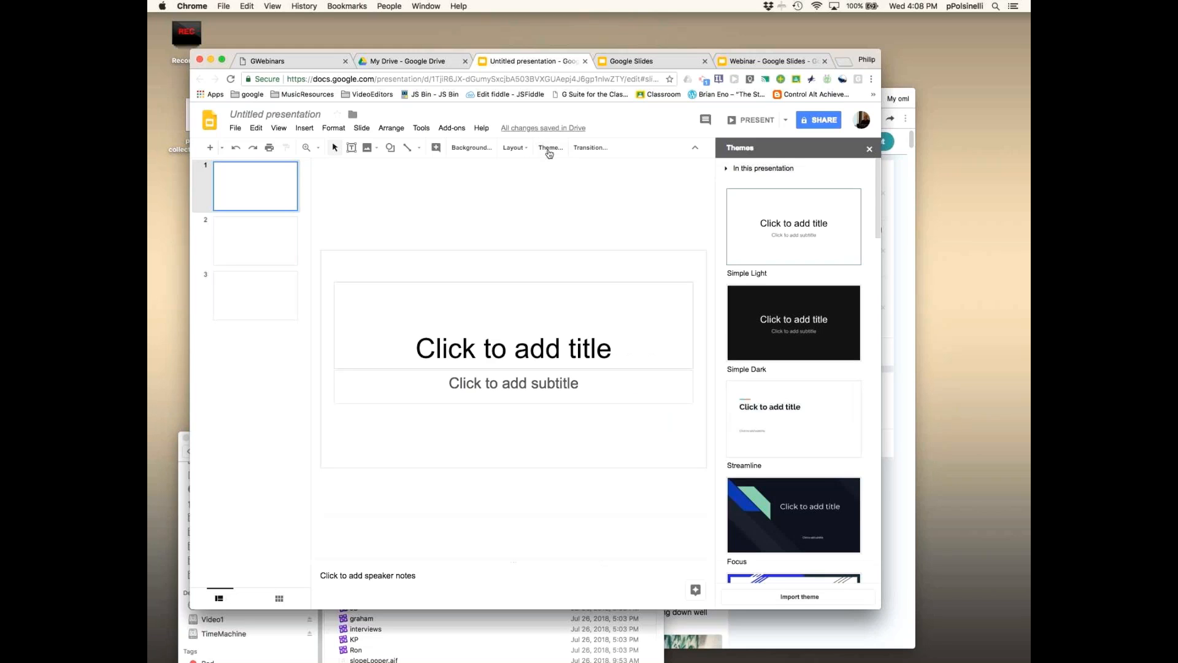
pyautogui.scroll(-3, 801, 332)
pyautogui.scroll(-5, 801, 333)
pyautogui.scroll(-5, 801, 333)
pyautogui.scroll(-5, 801, 332)
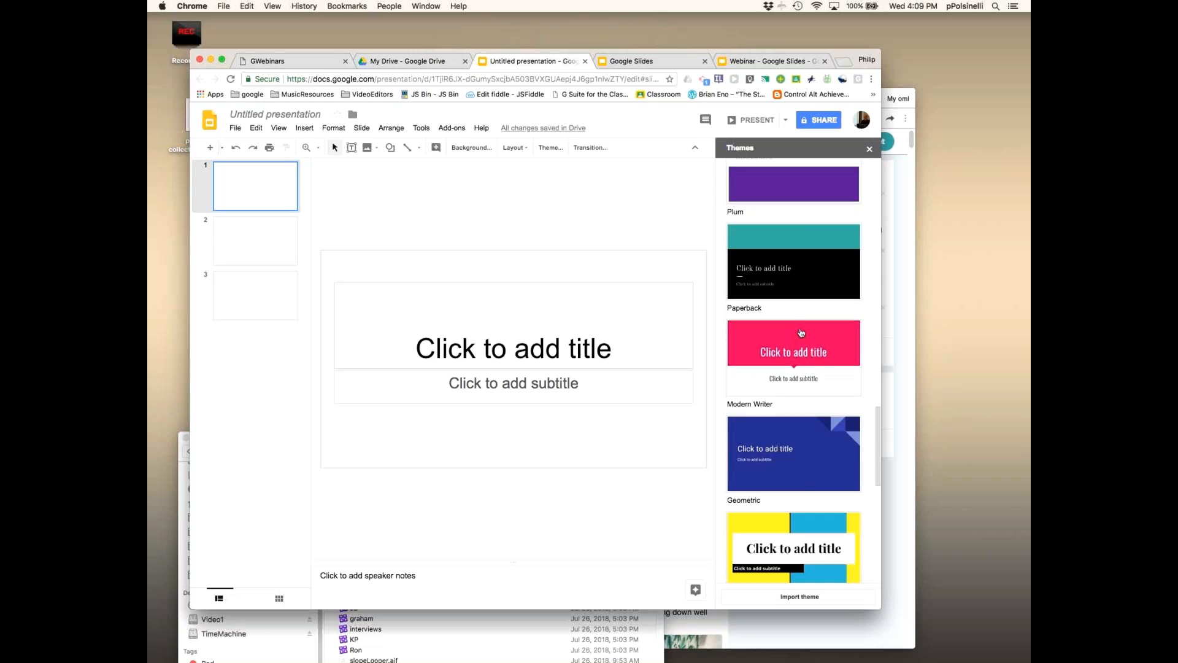
pyautogui.click(778, 285)
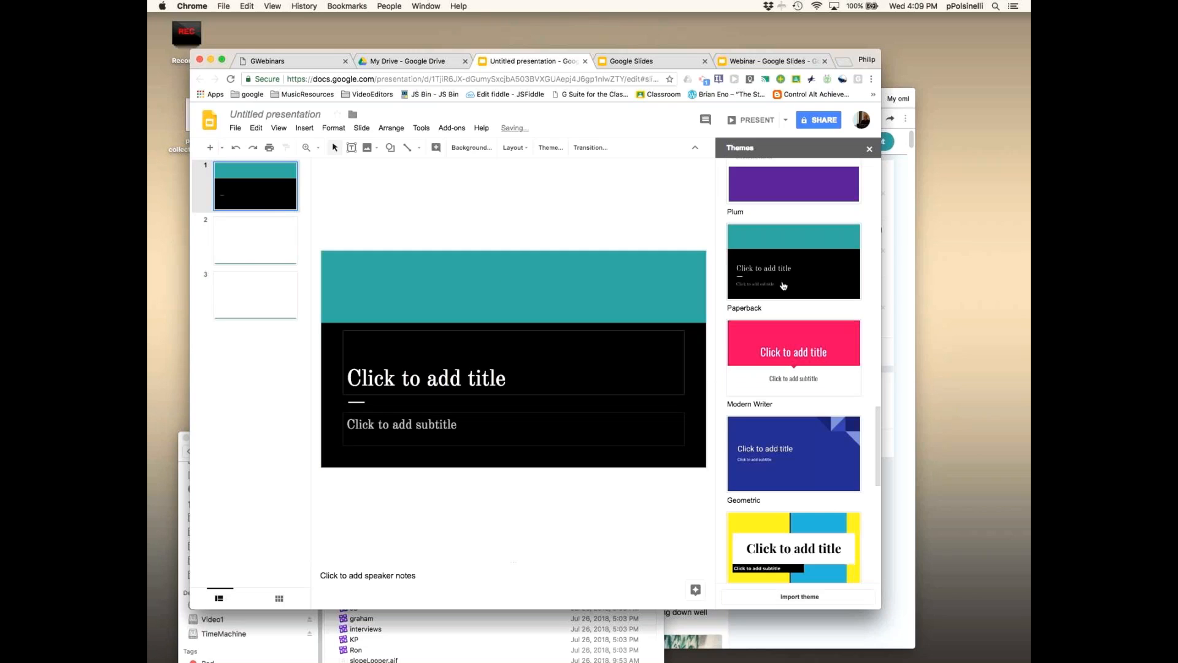
pyautogui.click(257, 240)
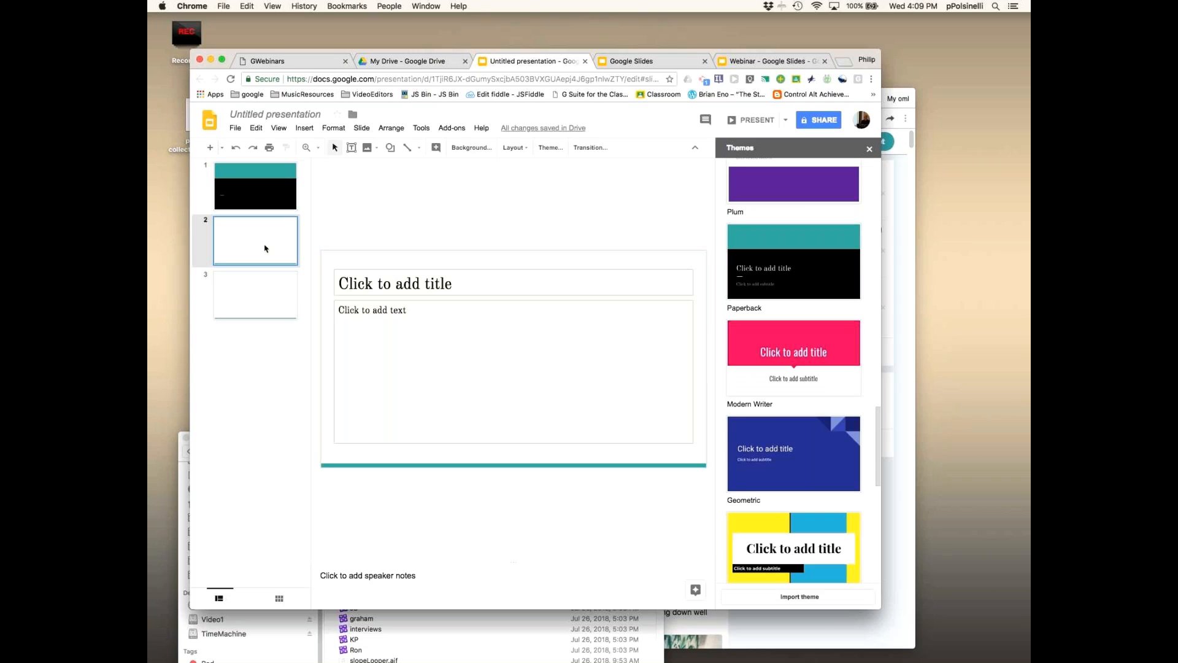
pyautogui.click(262, 296)
pyautogui.click(272, 250)
pyautogui.click(263, 204)
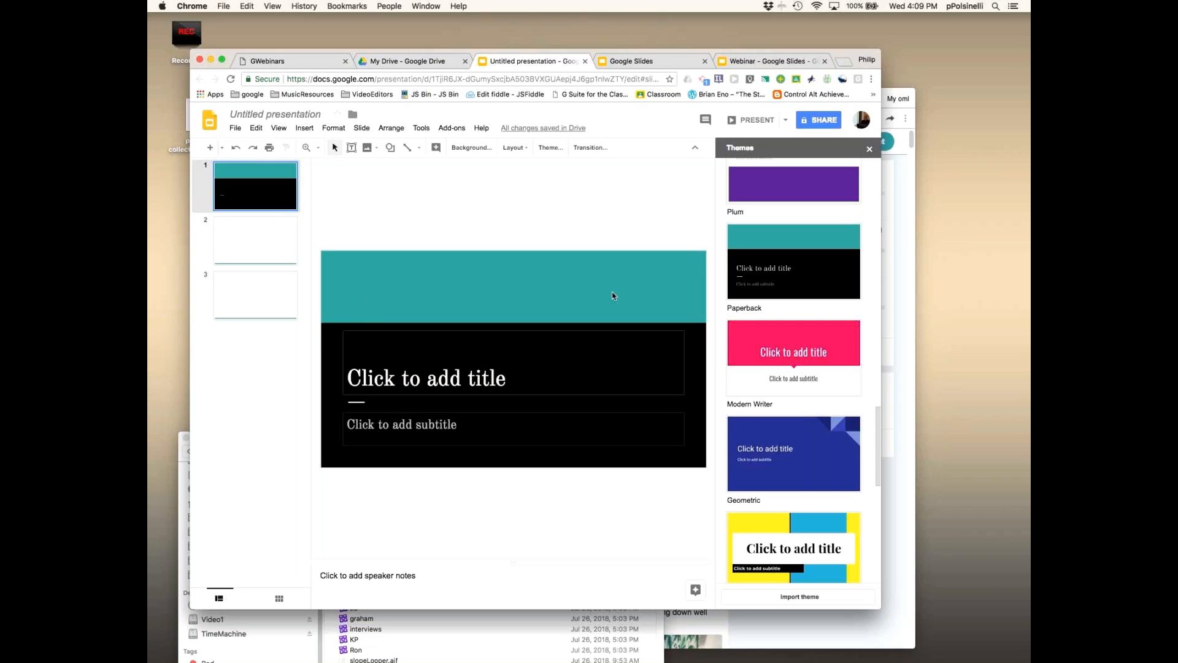
# - Switch the presentation to the Plum theme and review it on each slide
pyautogui.scroll(5, 794, 291)
pyautogui.scroll(-1, 789, 306)
pyautogui.click(775, 392)
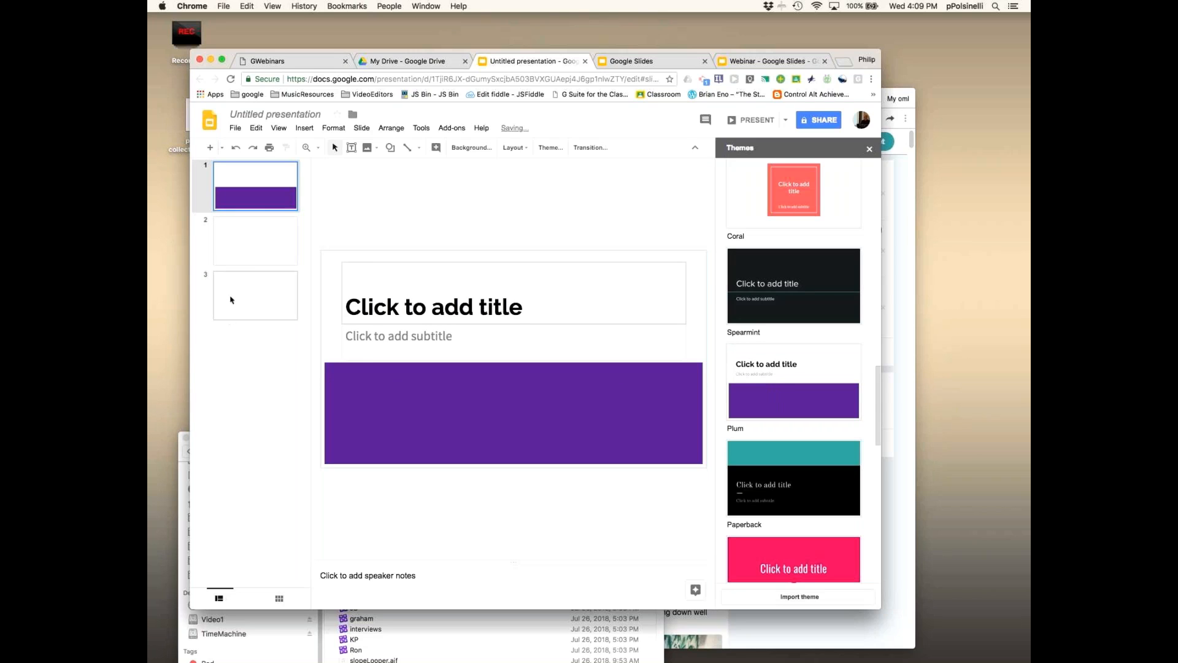
pyautogui.click(251, 255)
pyautogui.click(255, 294)
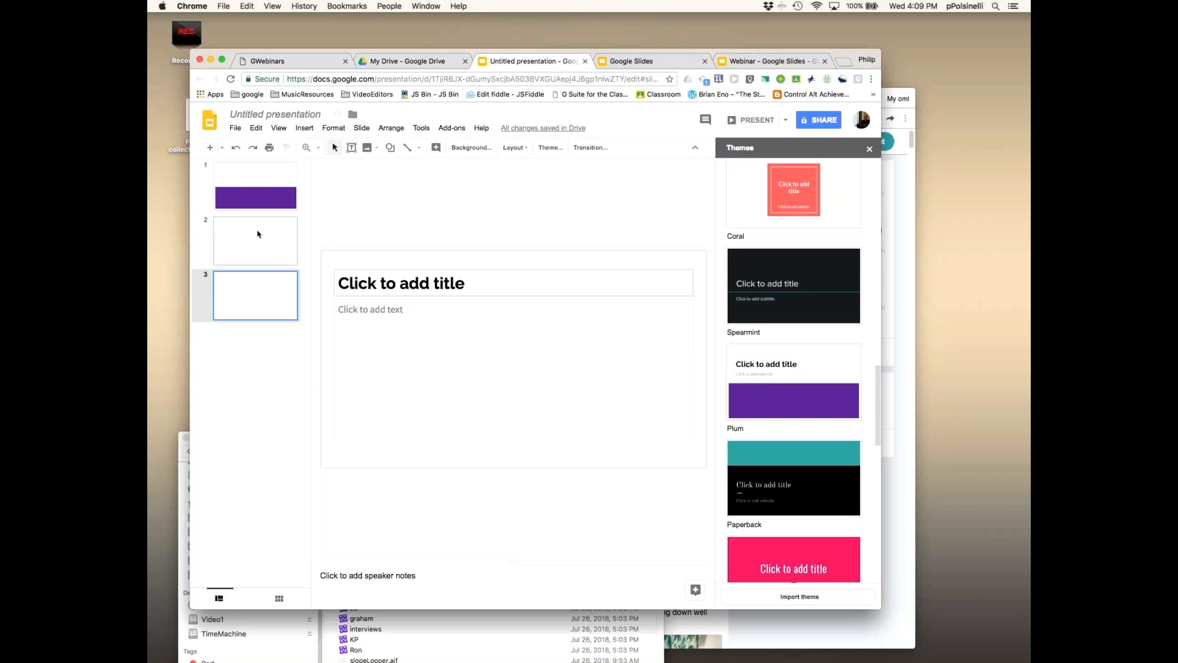
pyautogui.click(256, 198)
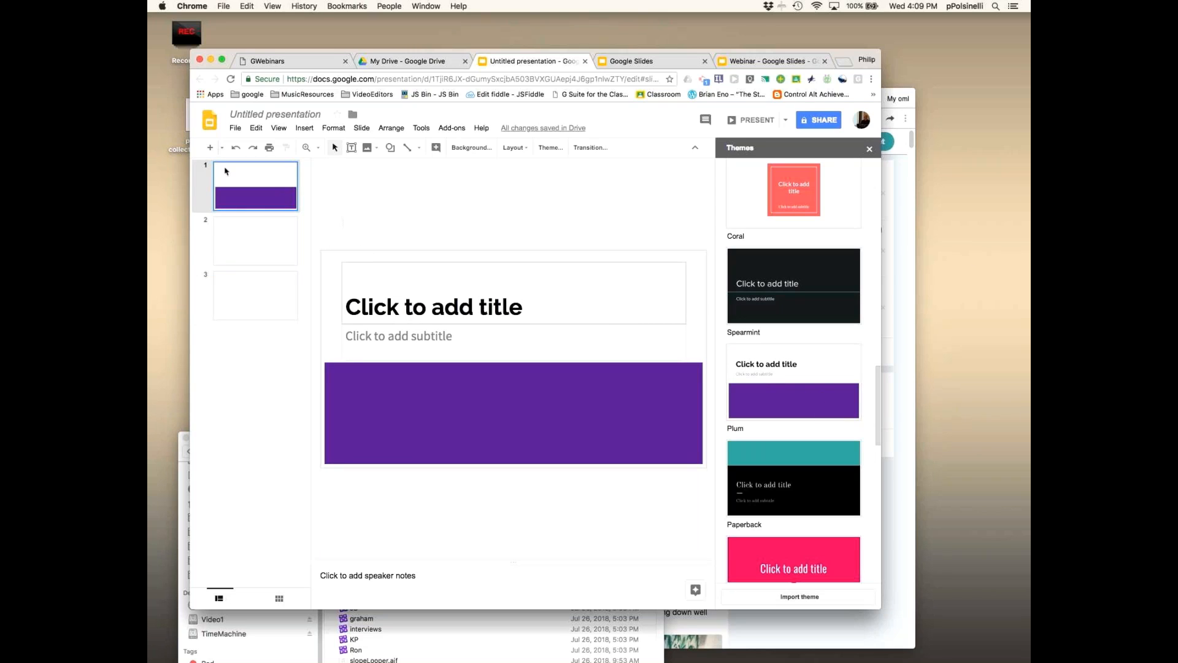
# - Undo both the Plum and Paperback theme changes
pyautogui.click(237, 151)
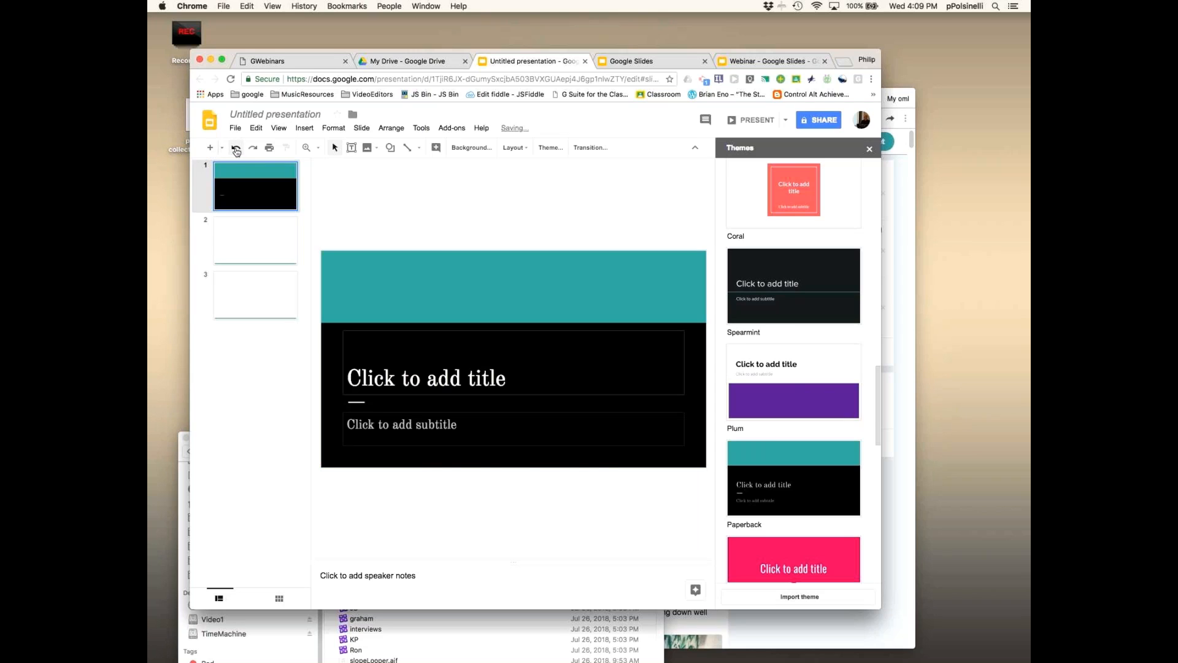
pyautogui.click(237, 151)
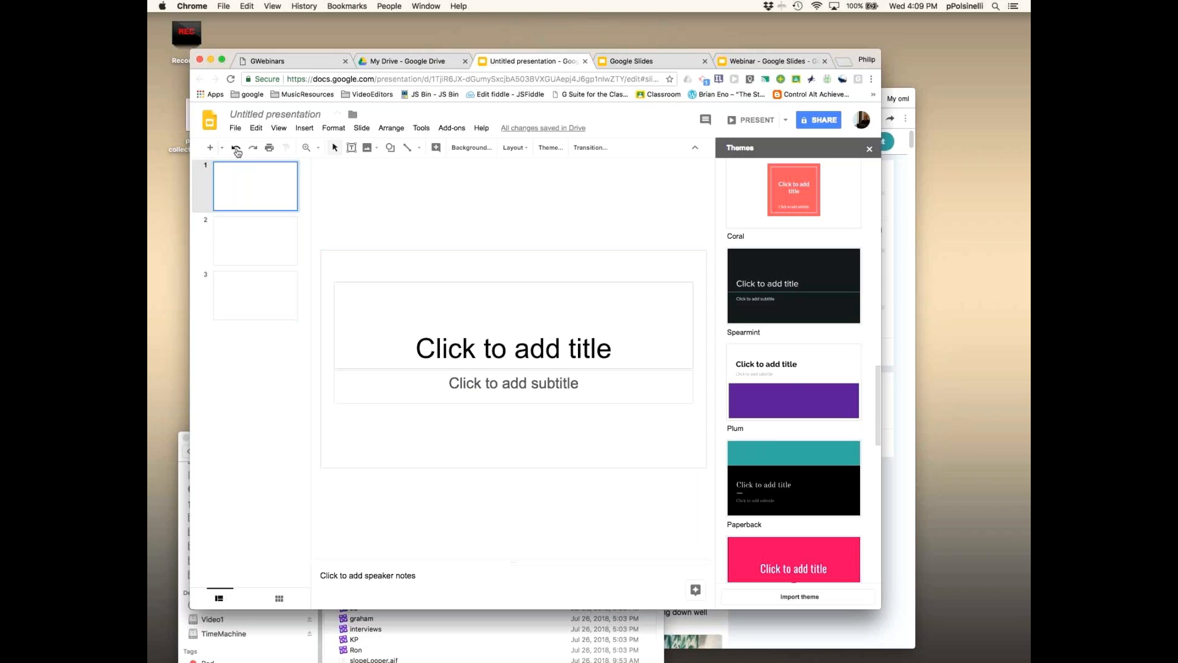
pyautogui.click(358, 227)
# - Enter "My Slideshow" as the title on the first slide and open its subtitle placeholder for editing
pyautogui.click(452, 351)
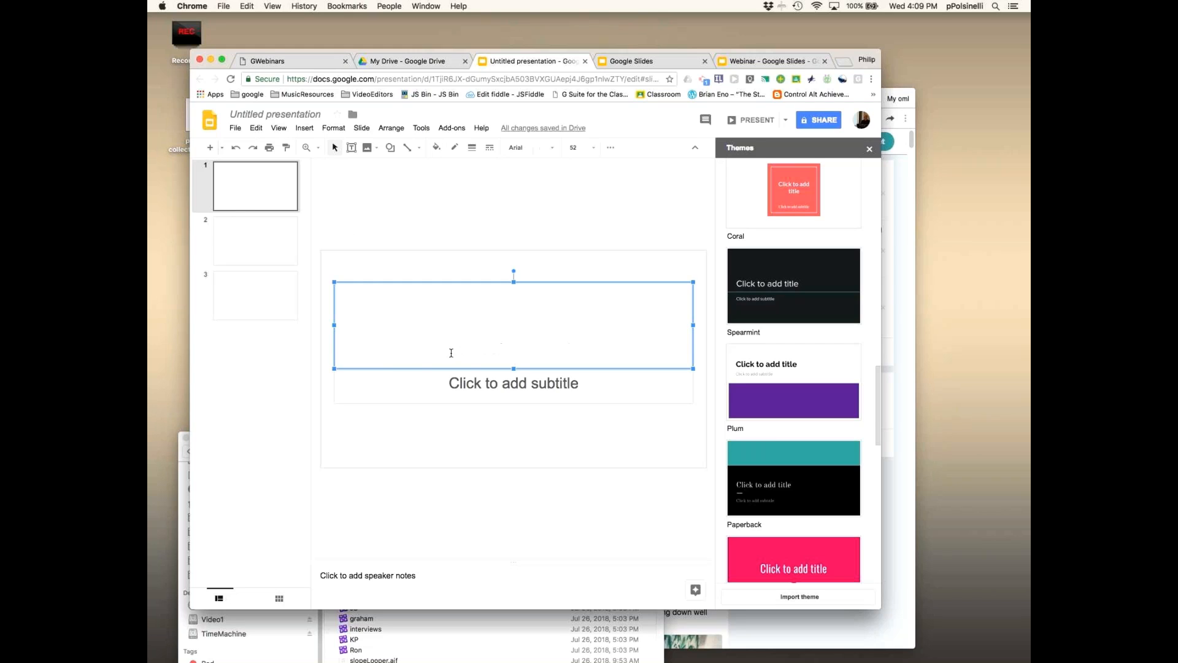
pyautogui.write('My Sl')
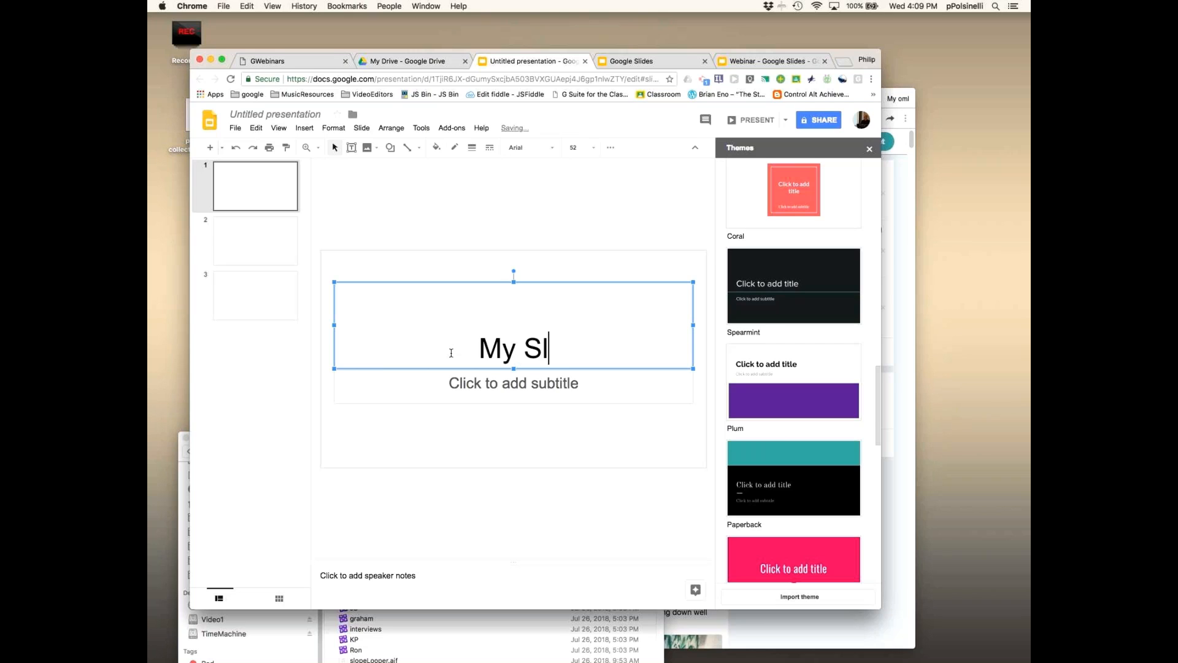
pyautogui.write('ideshoe')
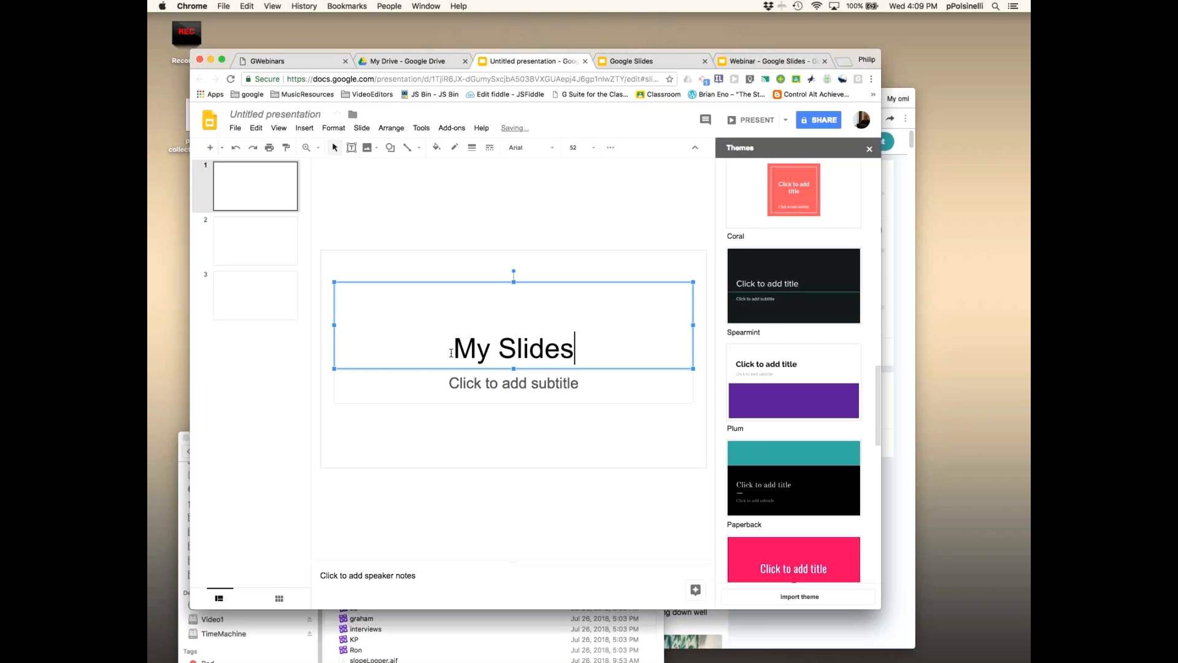
pyautogui.write('w')
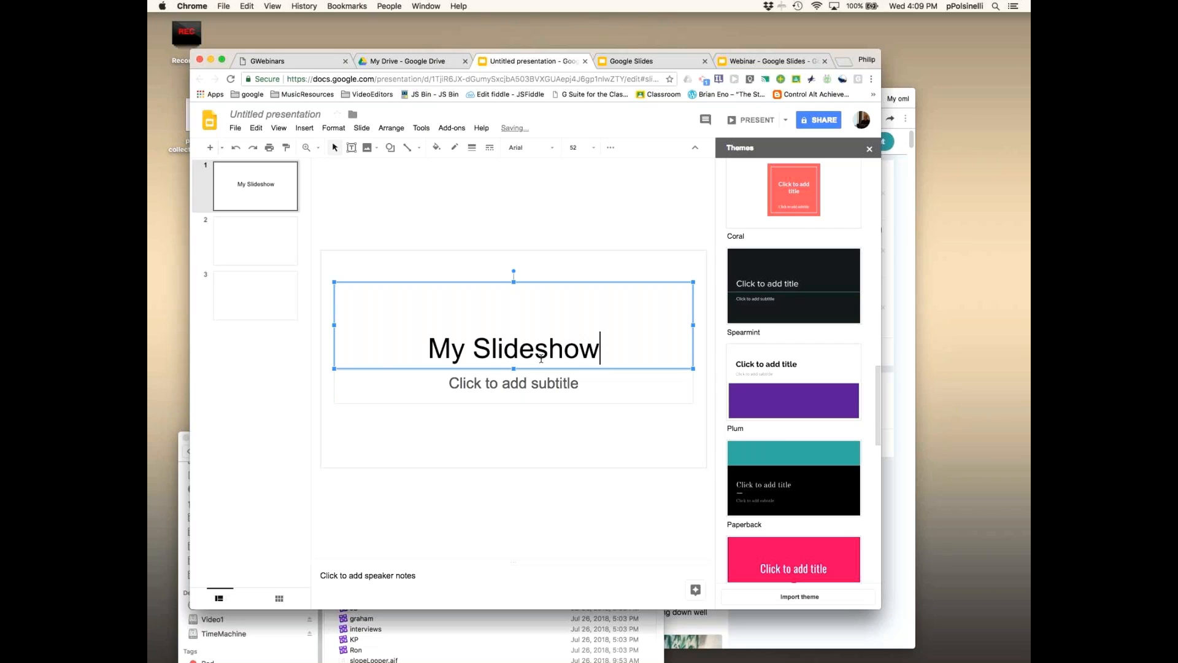
pyautogui.click(513, 384)
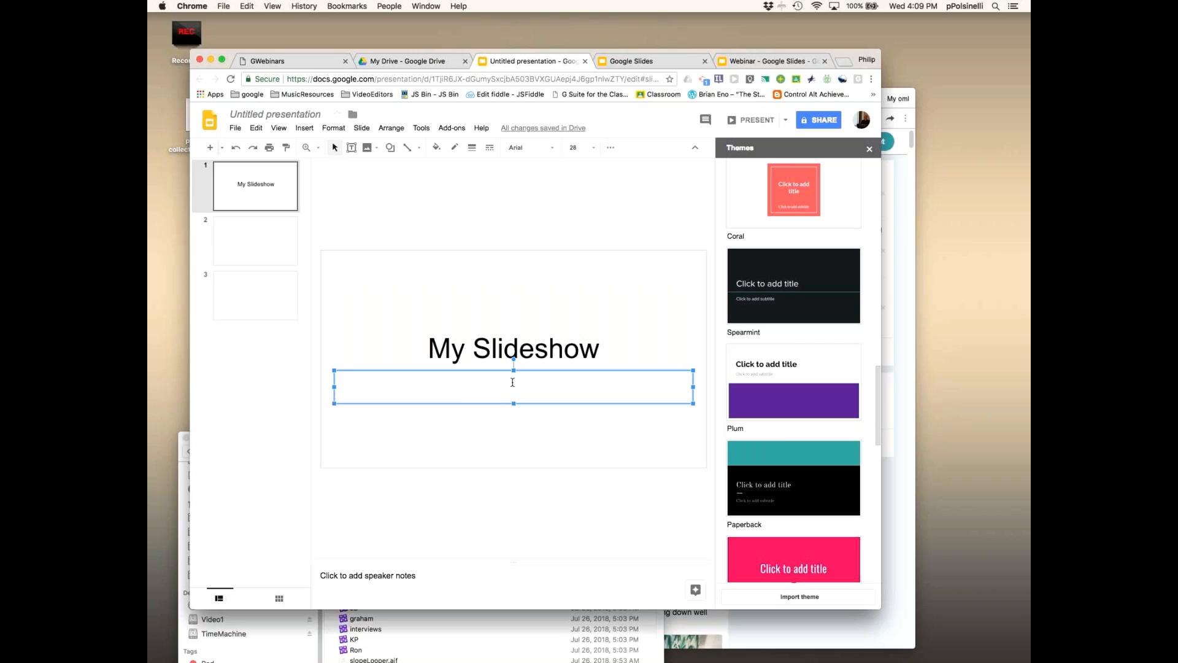
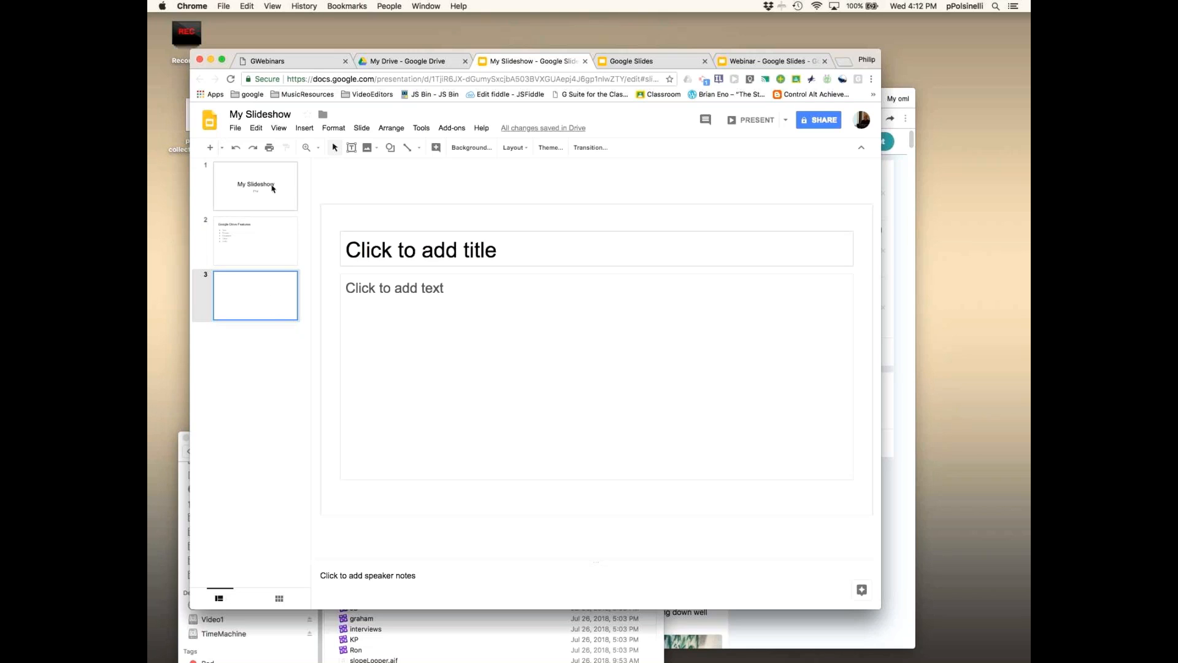
# - Look over the slides and delete the empty third slide
pyautogui.click(273, 182)
pyautogui.click(275, 261)
pyautogui.click(277, 285)
pyautogui.press('Delete')
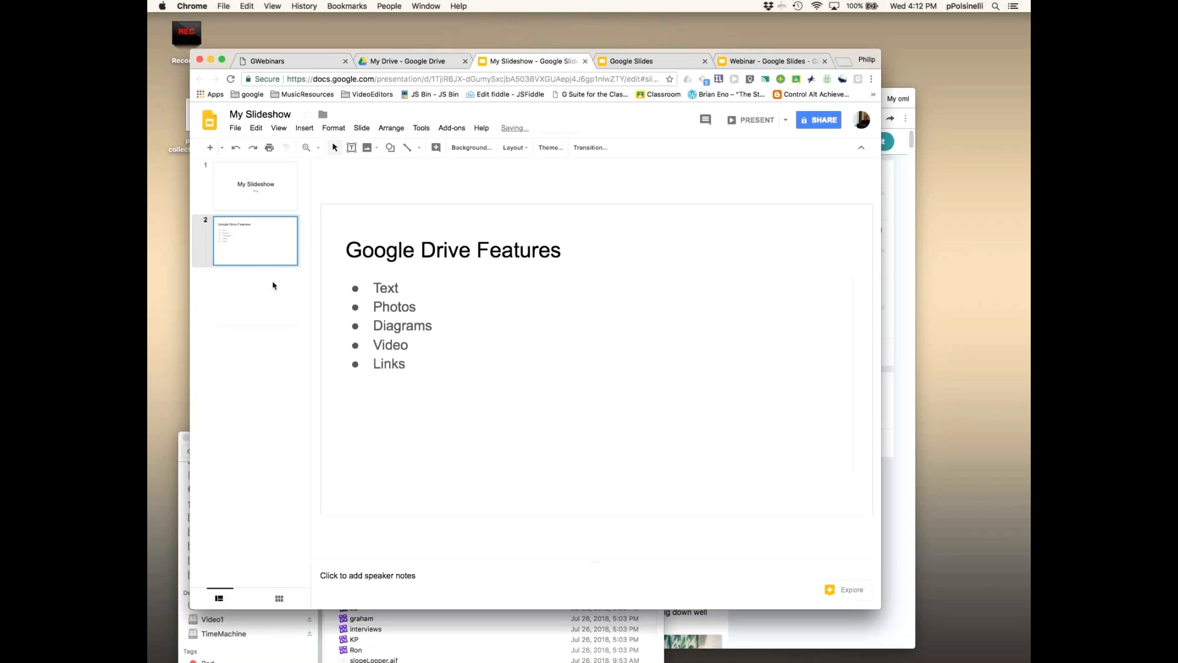
# - Add a slide with the Title and two columns layout after "Google Drive Features" and title it "Uses"
pyautogui.click(221, 147)
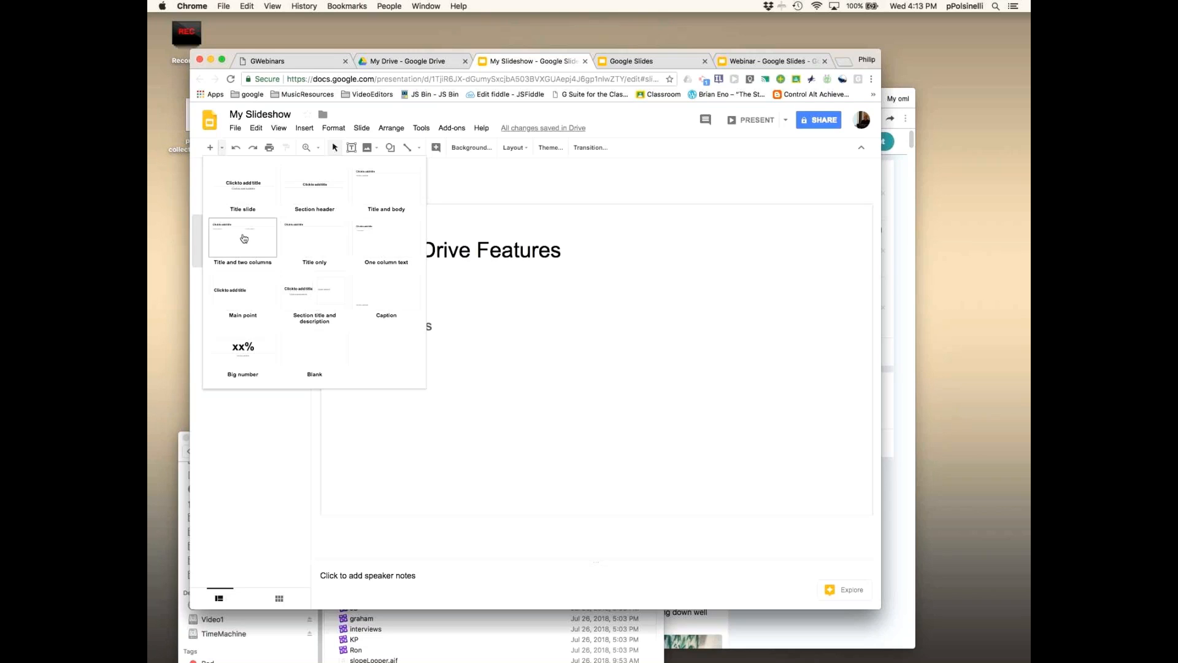
pyautogui.click(243, 238)
pyautogui.click(452, 250)
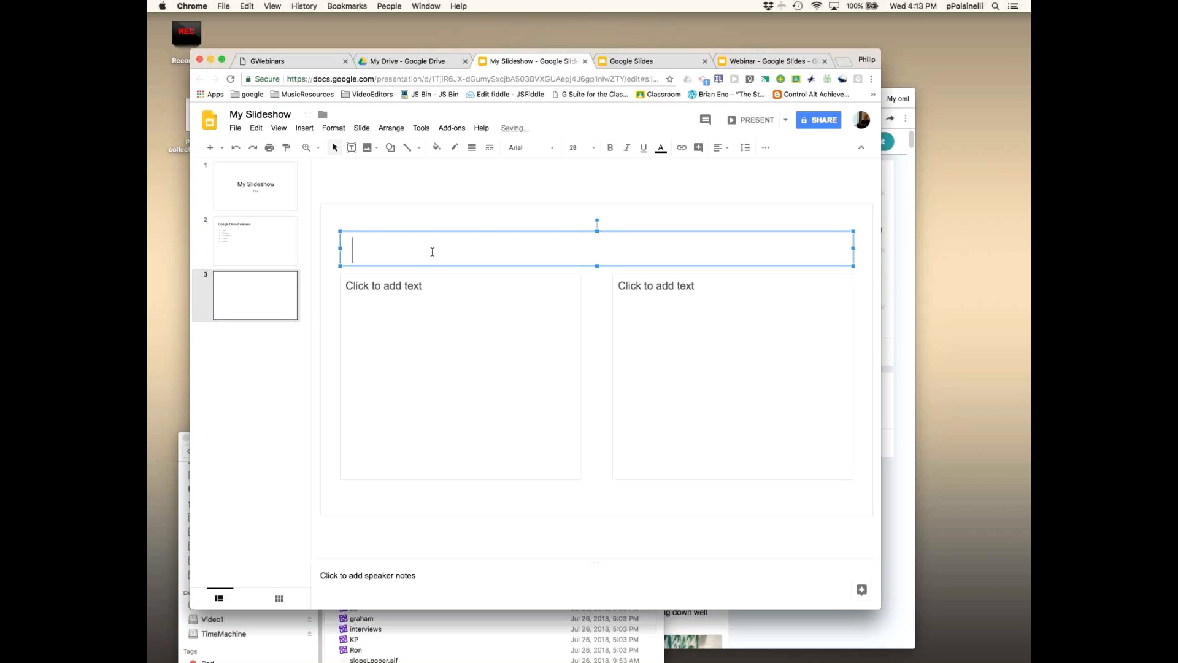
pyautogui.press('BackSpace')
pyautogui.write('Uses')
# - Fill the first column of the "Uses" slide with four placeholder lines: Skdlsdhlk, Lkjsdfblsdfh, Lksdflhsd and Lskdfklh
pyautogui.click(418, 293)
pyautogui.write('Skdlsdhlk')
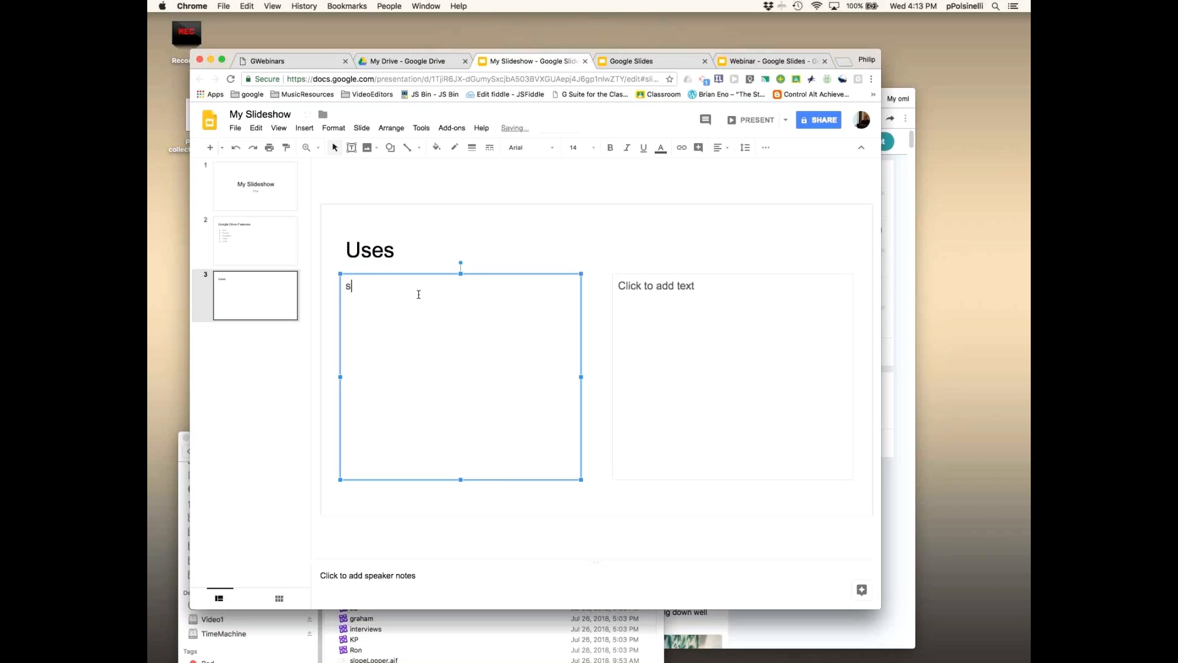
pyautogui.press('Return')
pyautogui.write('Lkjsdfblsdfh')
pyautogui.press('Return')
pyautogui.write('lksdflhsd')
pyautogui.press('Return')
pyautogui.write('lskdfklh')
pyautogui.press('Return')
# - Fill the second column of the "Uses" slide with four placeholder lines: Lkdfglkdfgjlk, Lksdflksdf, Lskflksfj and lksfklsjflk
pyautogui.click(621, 288)
pyautogui.write('kdfglkdfgjlk')
pyautogui.press('Return')
pyautogui.write('lksdflksdf')
pyautogui.press('Return')
pyautogui.write('lskflksfj')
pyautogui.press('Return')
pyautogui.write('lksfklsjflk')
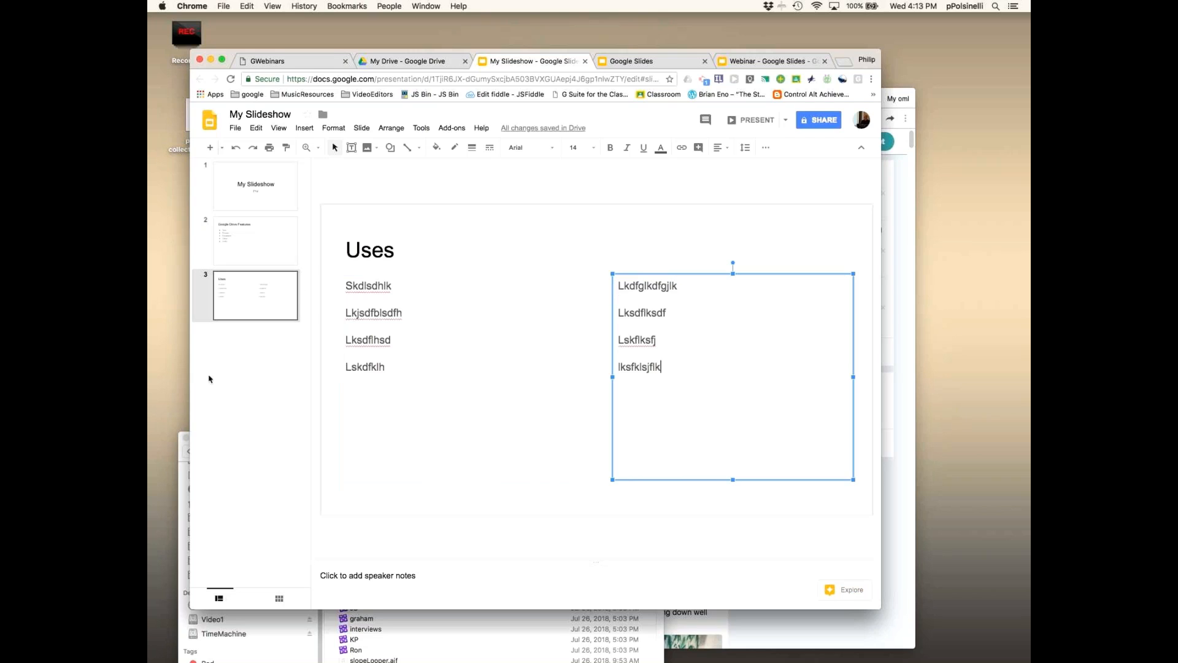
# - Add a new slide after the "Uses" slide and another new slide after "Google Drive Features"
pyautogui.click(247, 374)
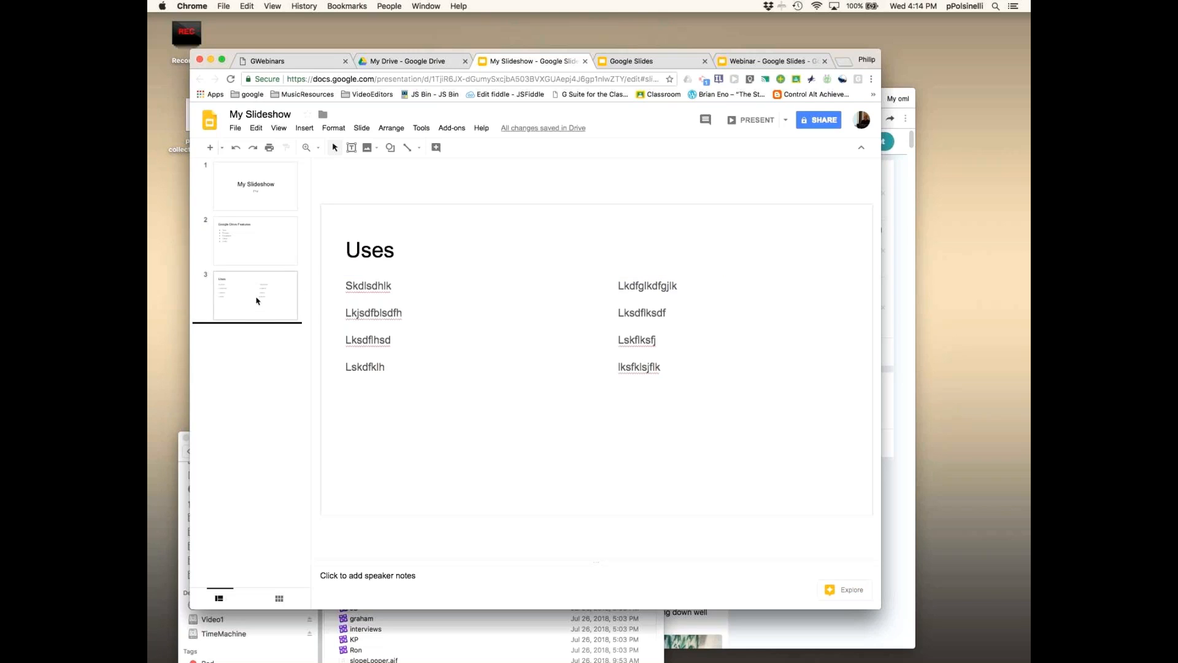
pyautogui.click(257, 300)
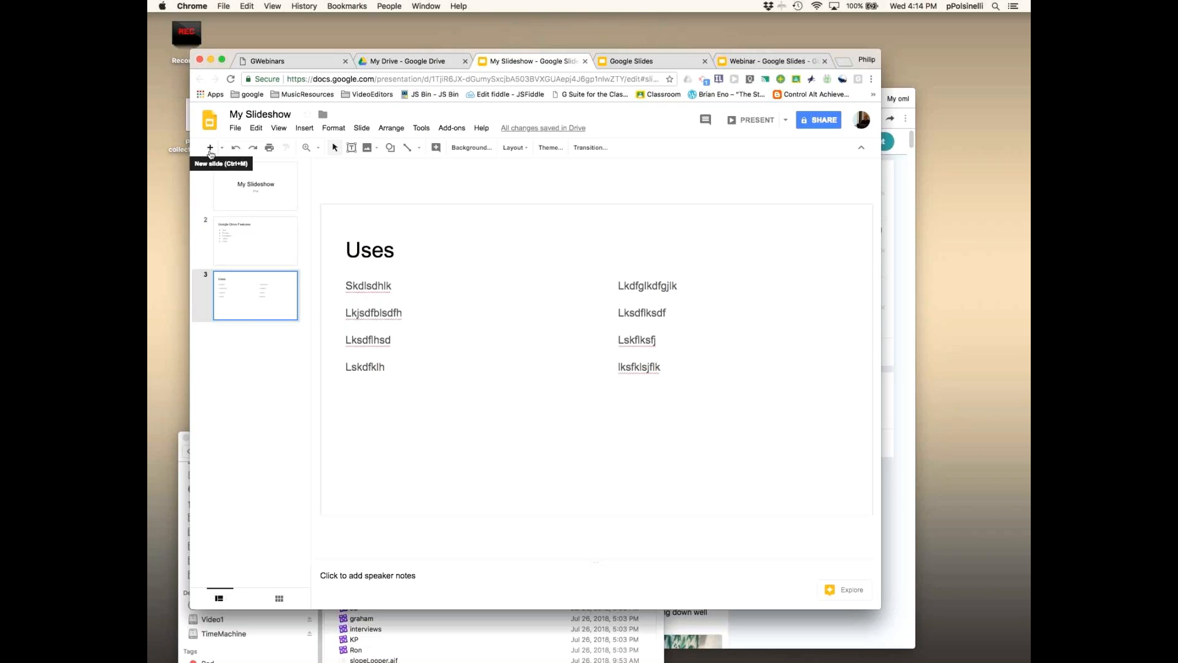
pyautogui.click(210, 148)
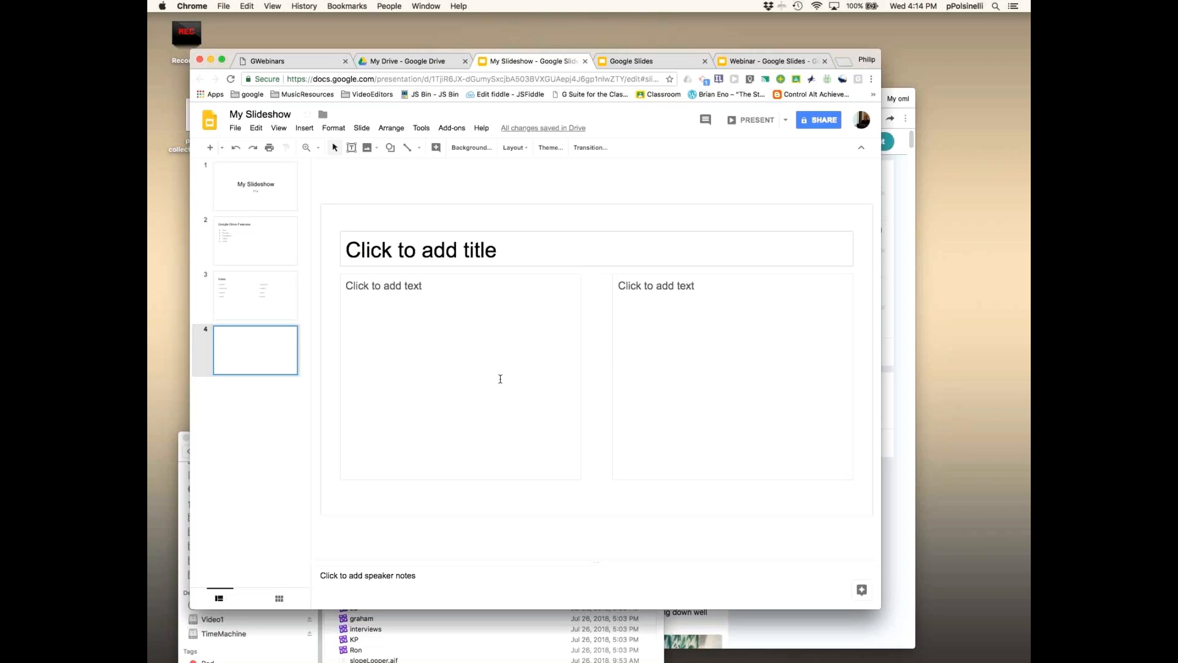
pyautogui.click(248, 252)
pyautogui.click(446, 289)
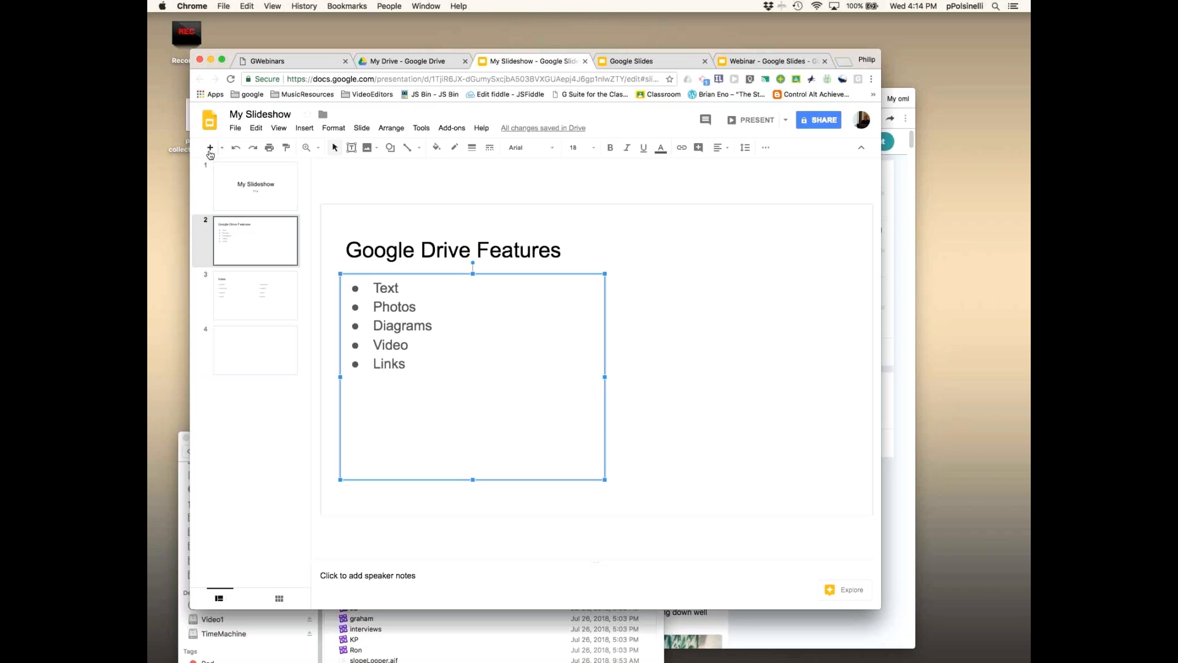
pyautogui.click(210, 148)
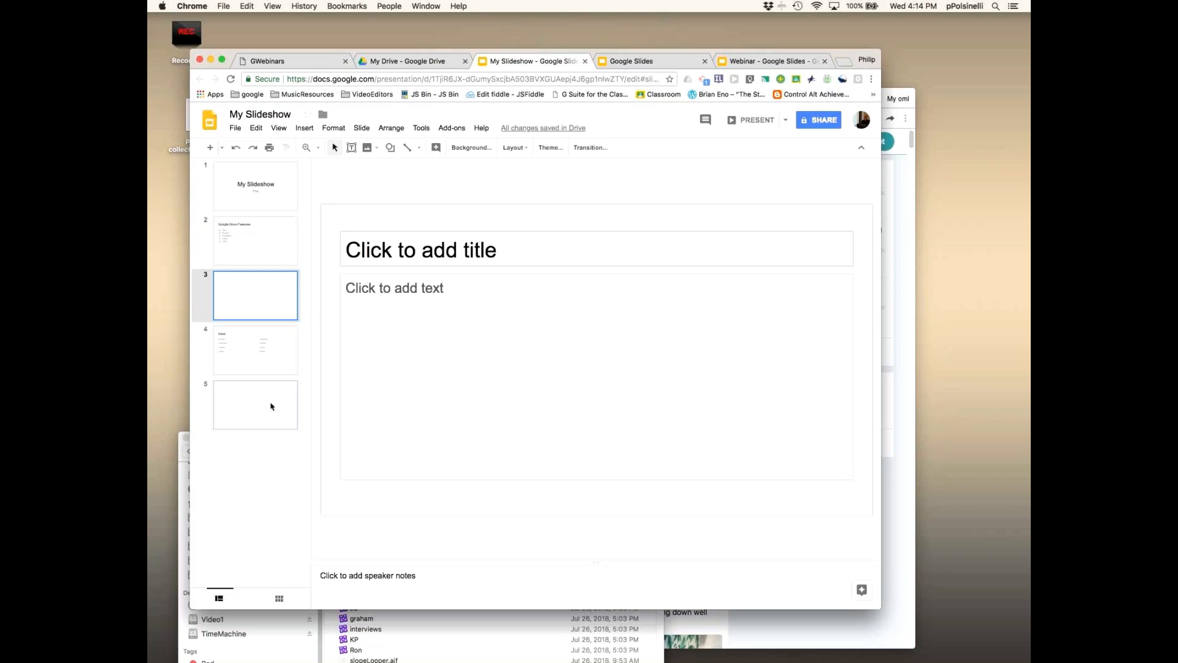
# - Undo the last two slide additions
pyautogui.click(237, 148)
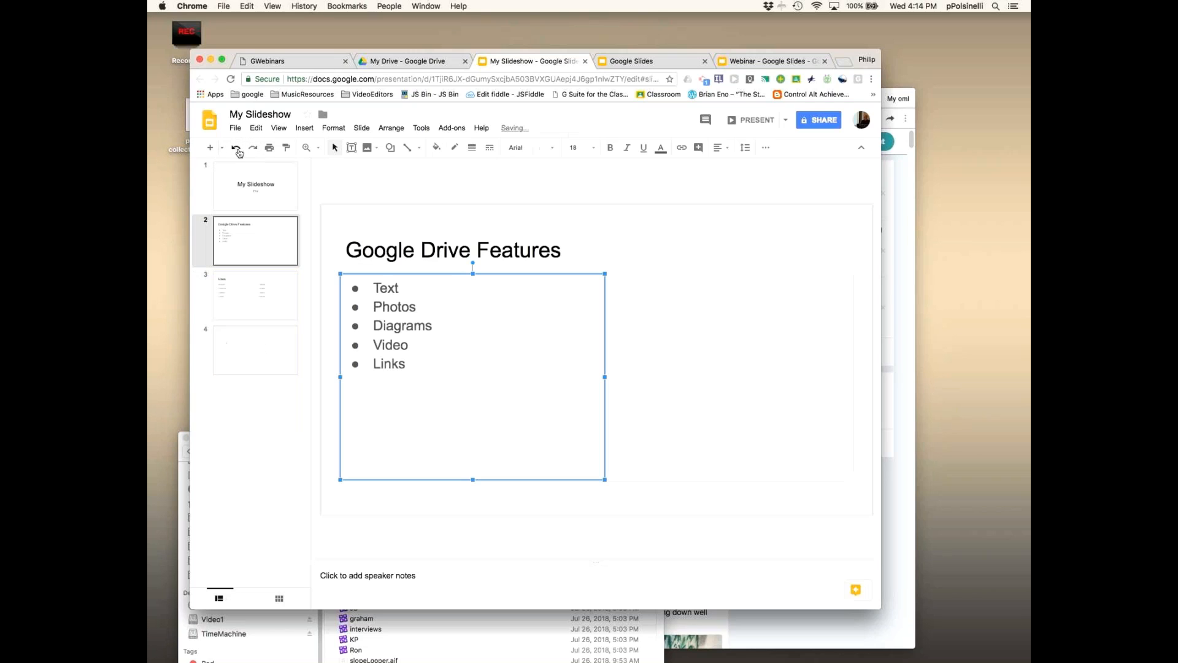
pyautogui.click(238, 150)
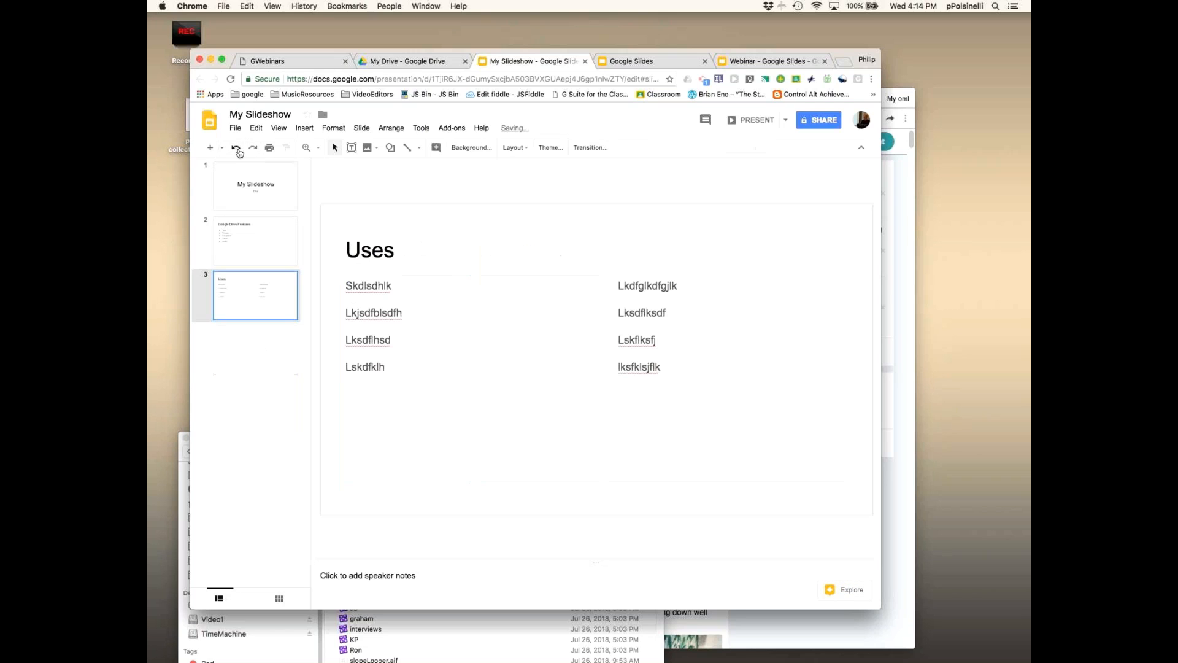
# - Narrow the bullet list's text box on the "Google Drive Features" slide to free space beside the bullets
pyautogui.click(248, 251)
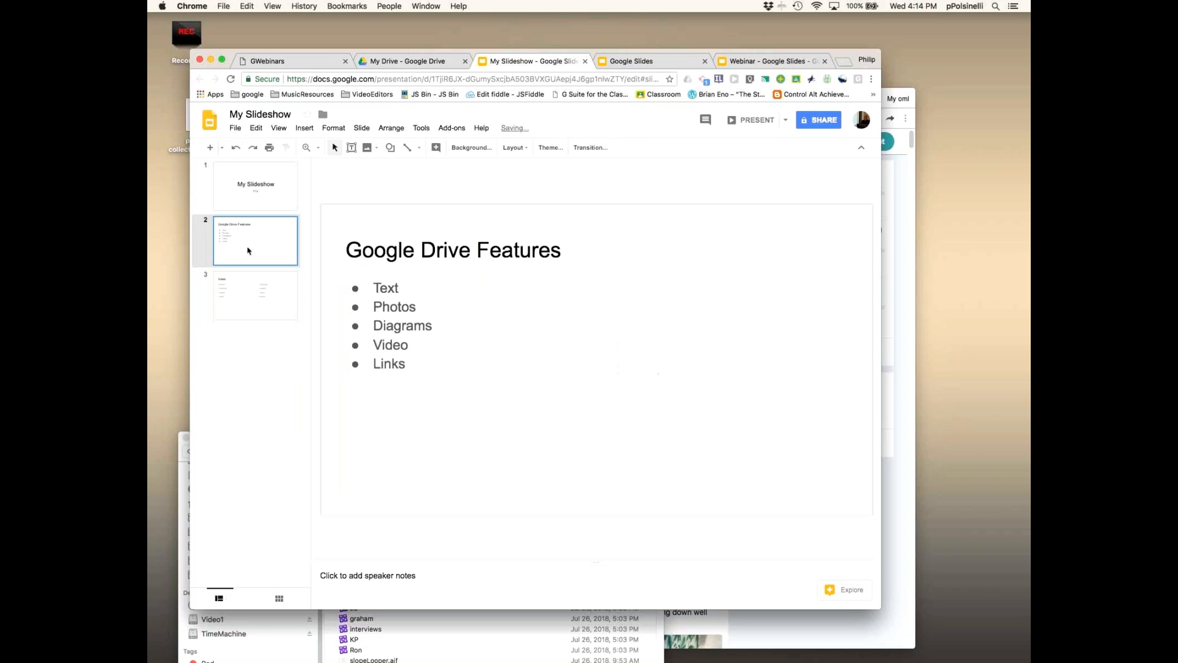
pyautogui.click(416, 307)
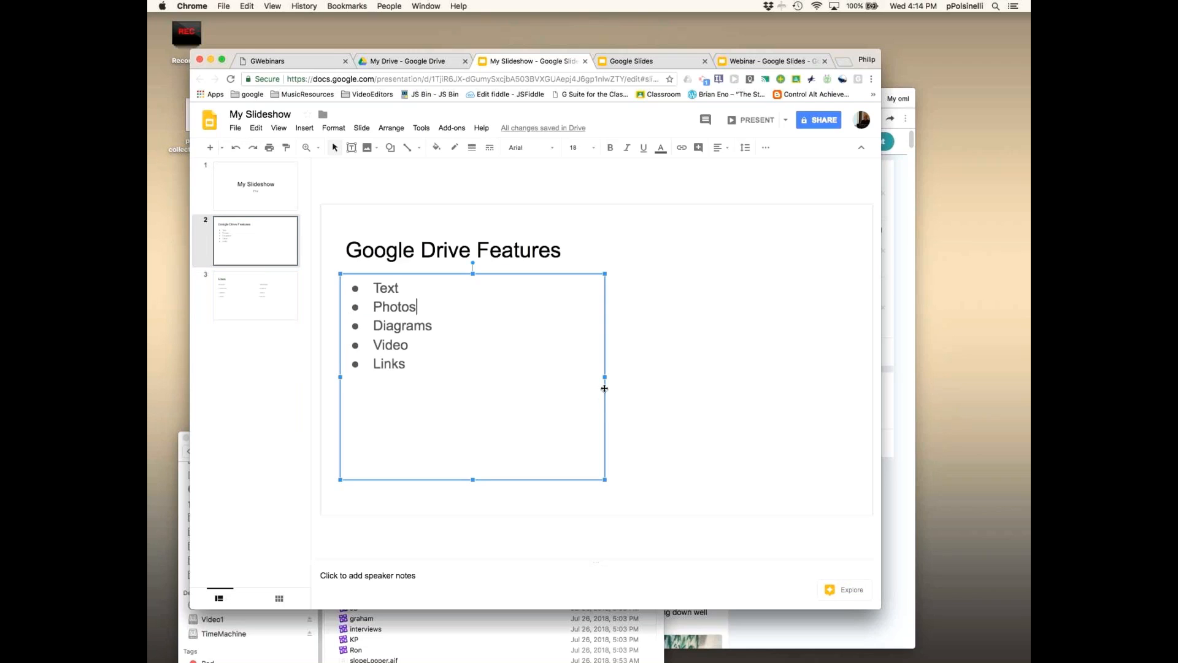
pyautogui.moveTo(605, 376); pyautogui.dragTo(807, 378)
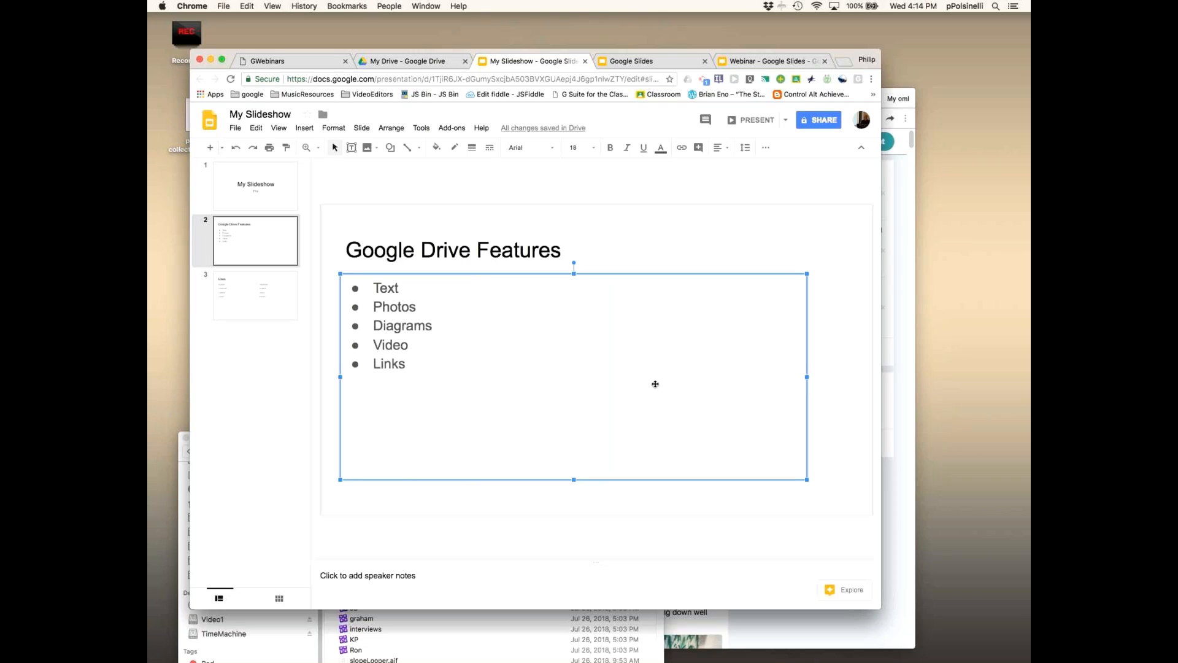
pyautogui.moveTo(808, 377); pyautogui.dragTo(575, 367)
pyautogui.click(725, 367)
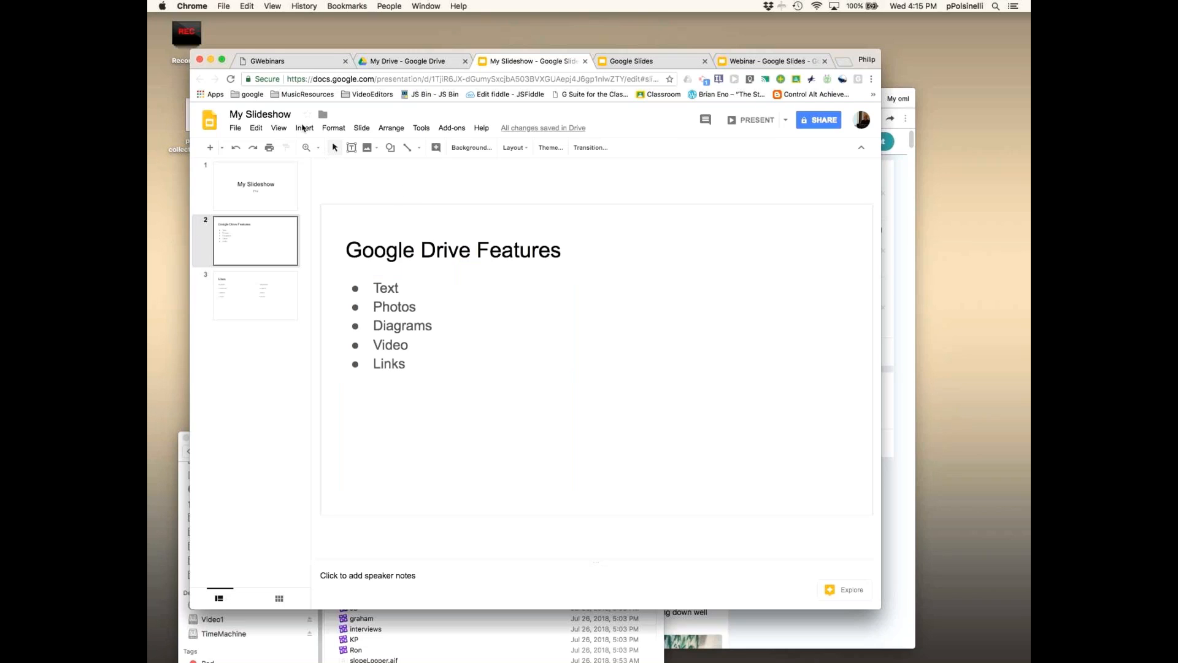
# - Search the web for "google slides" images, insert the orange Slides icon and place it to the right of the bullet list
pyautogui.click(305, 129)
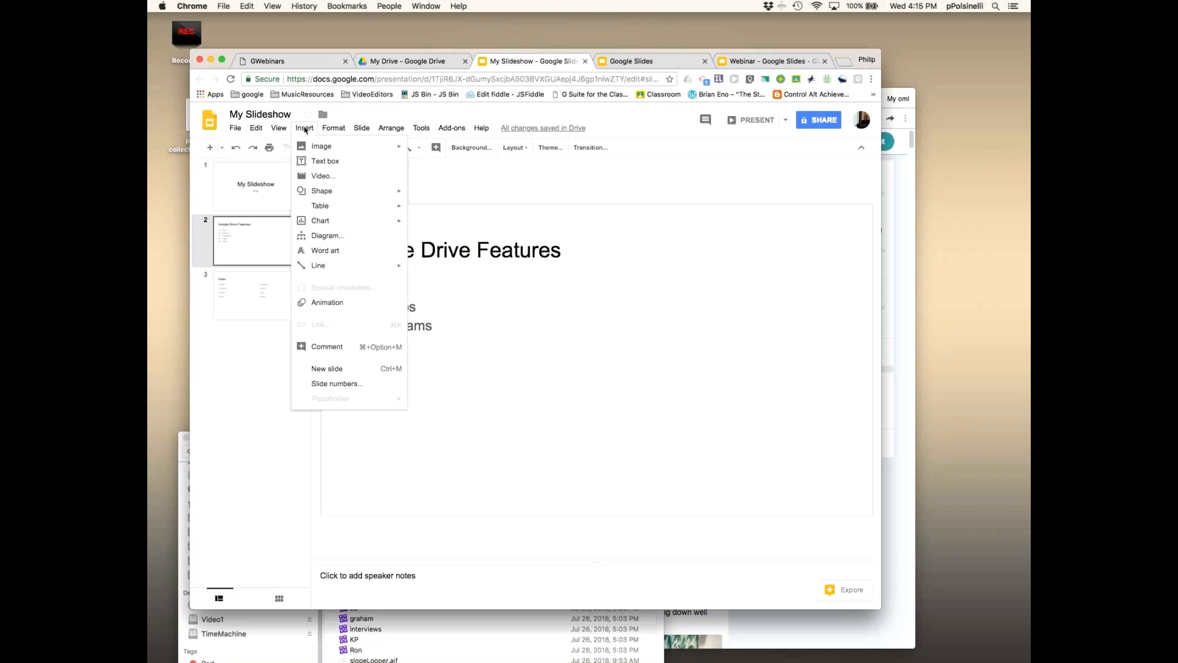
pyautogui.moveTo(318, 149)
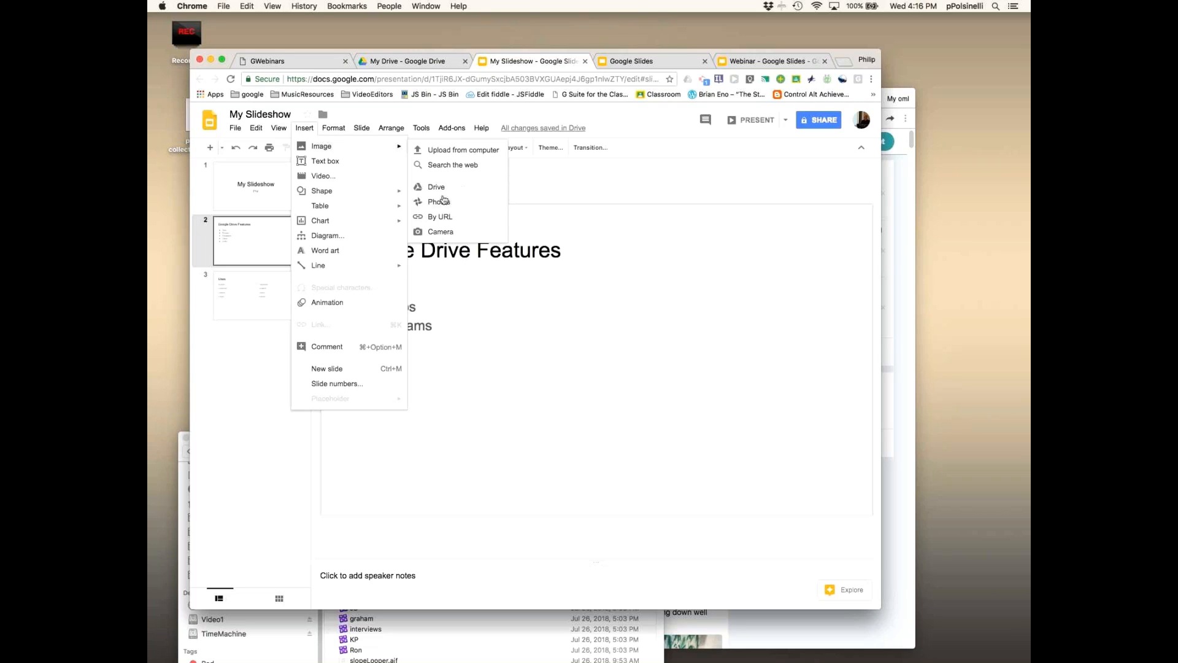
pyautogui.click(449, 166)
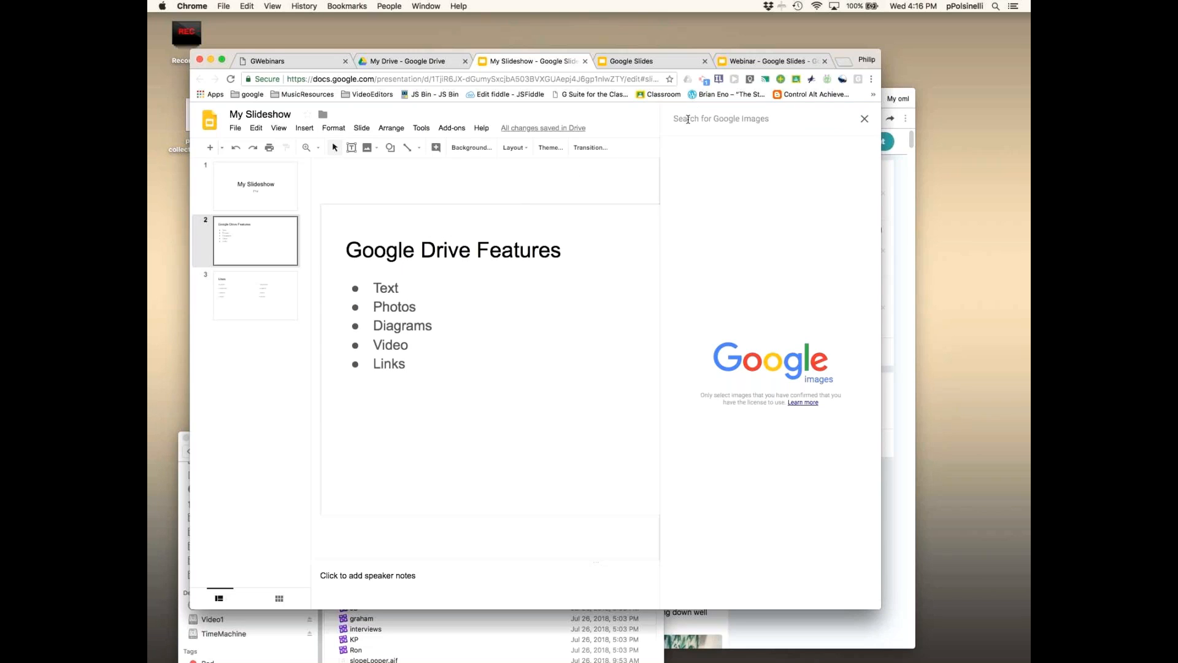
pyautogui.write('google ')
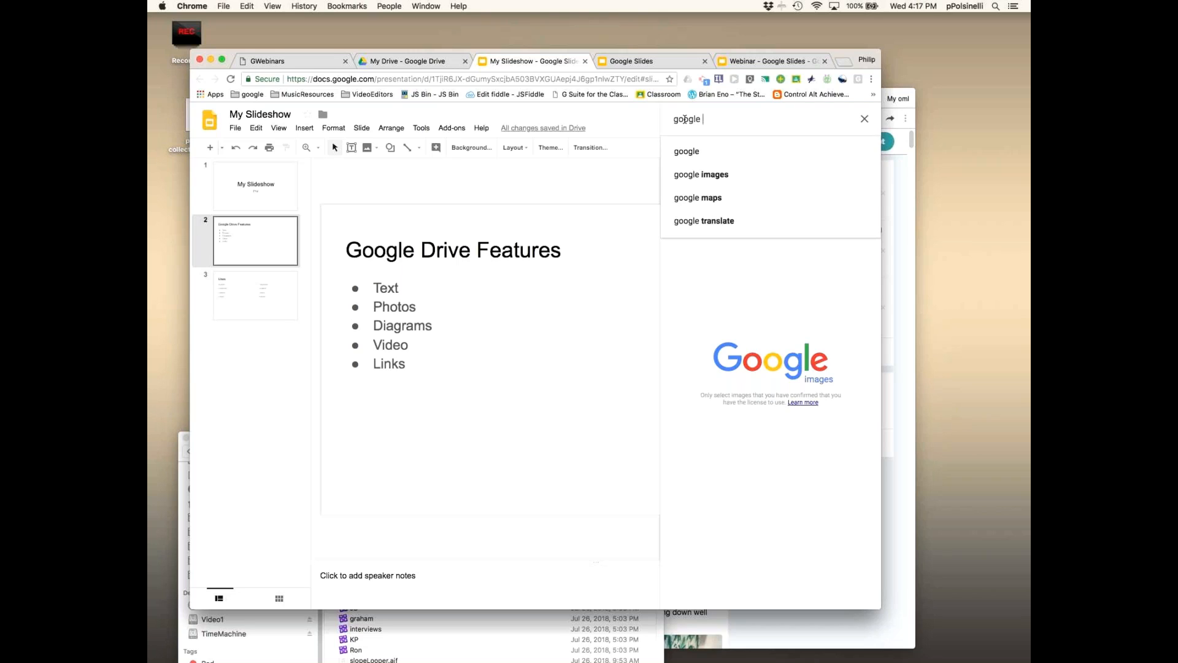
pyautogui.write('slide')
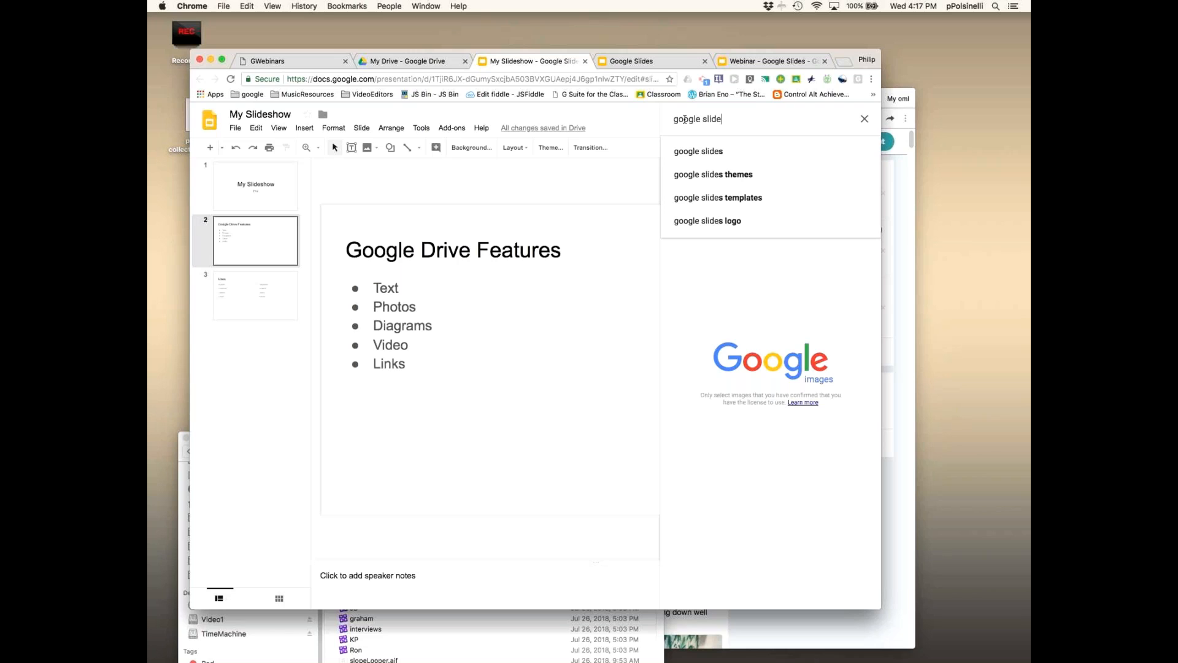
pyautogui.click(705, 153)
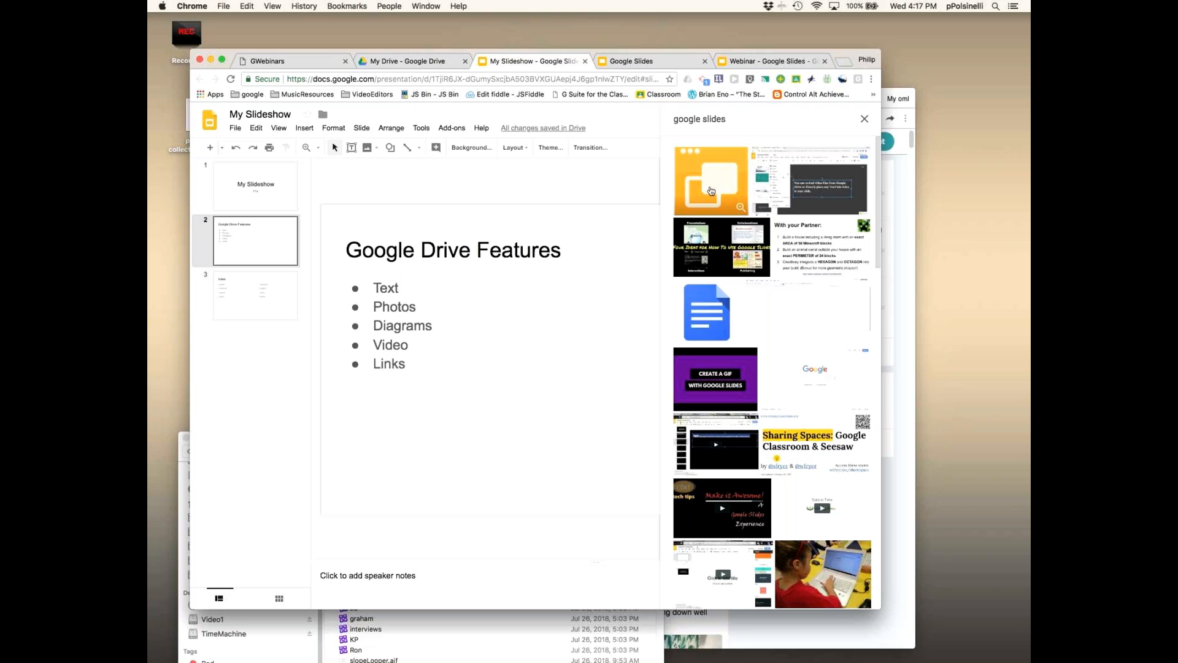
pyautogui.click(710, 191)
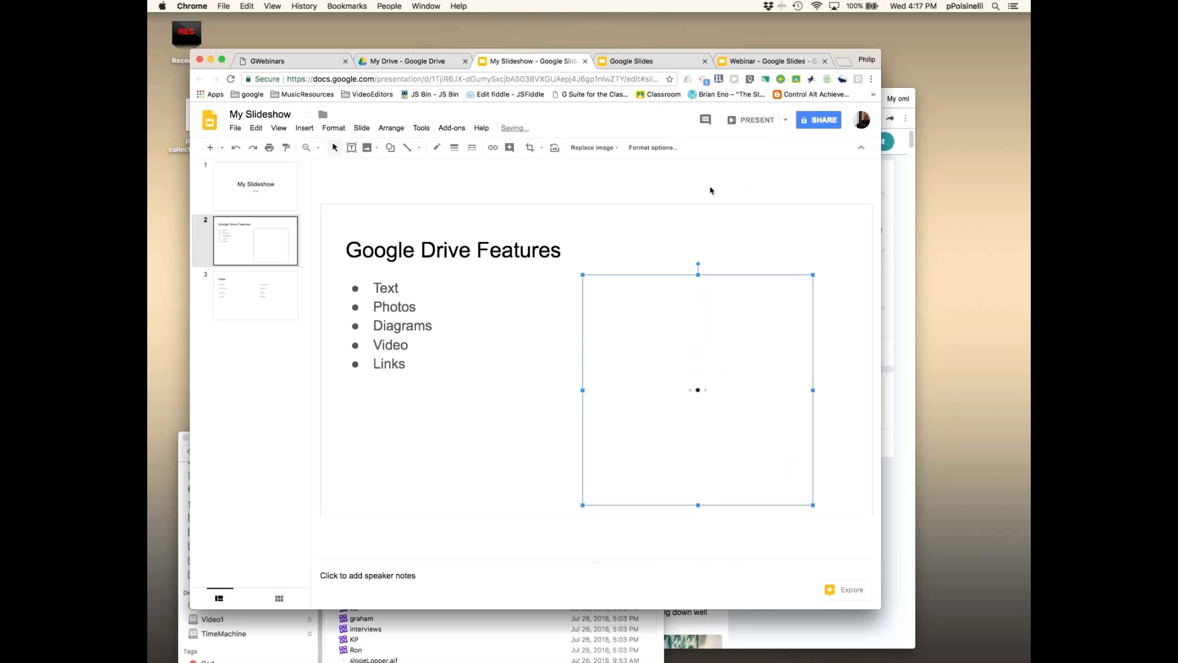
pyautogui.moveTo(673, 369); pyautogui.dragTo(679, 333)
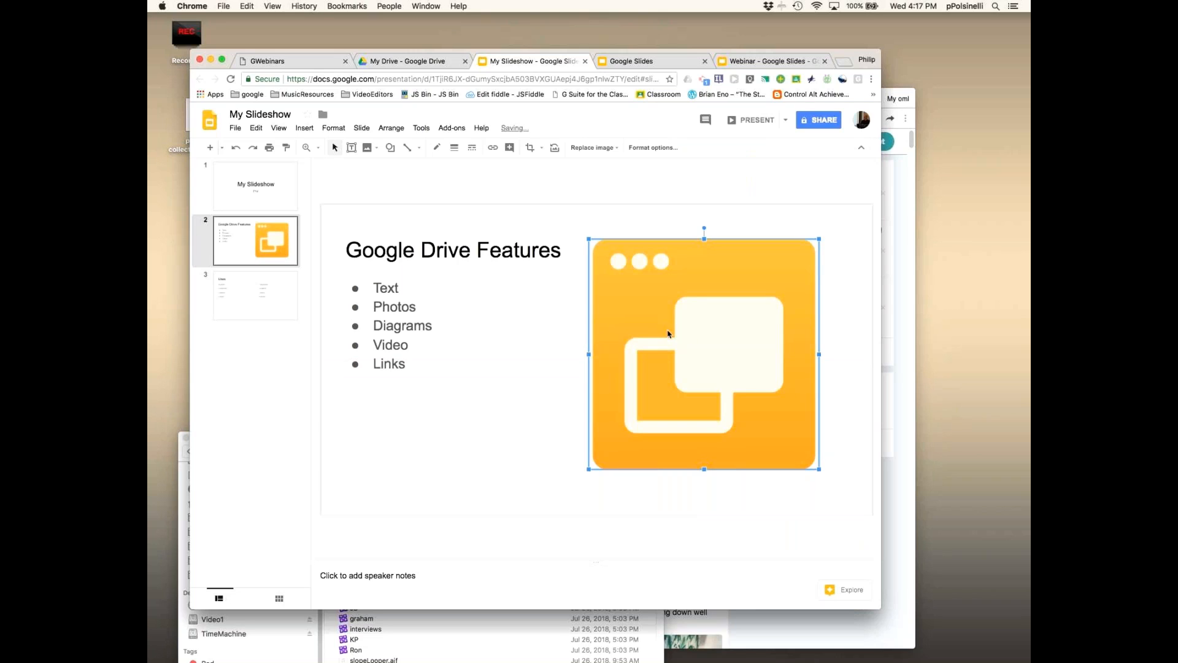
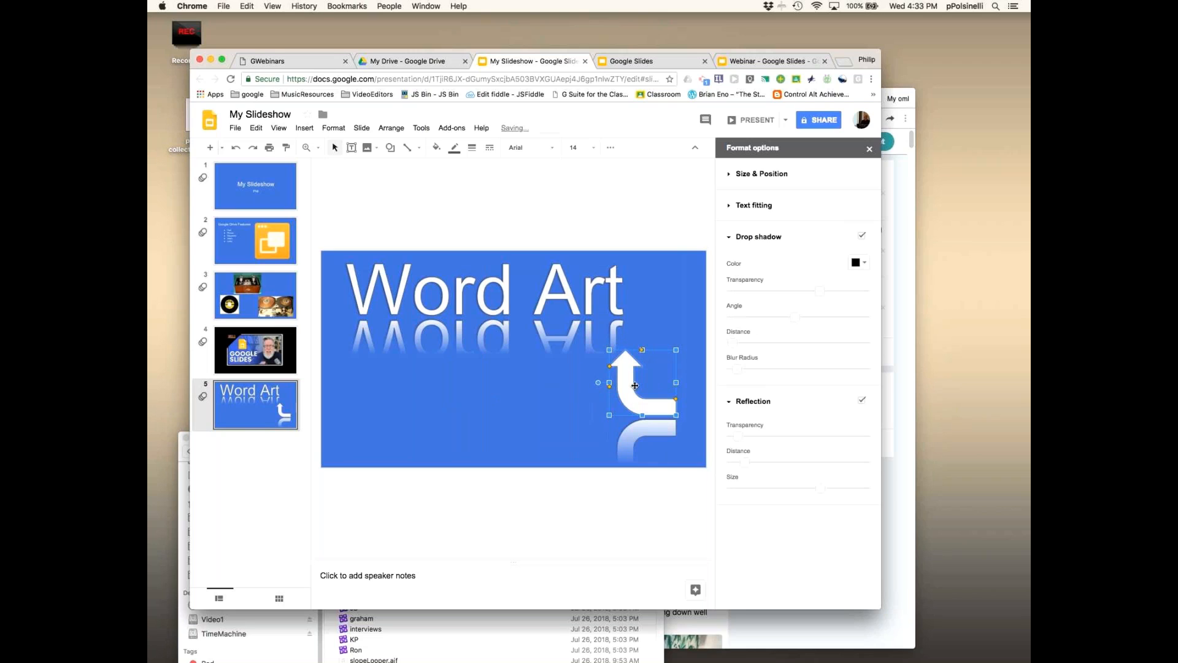
# - Reposition the bent arrow lower under the "Word Art" text and remove its reflection
pyautogui.click(665, 399)
pyautogui.click(629, 424)
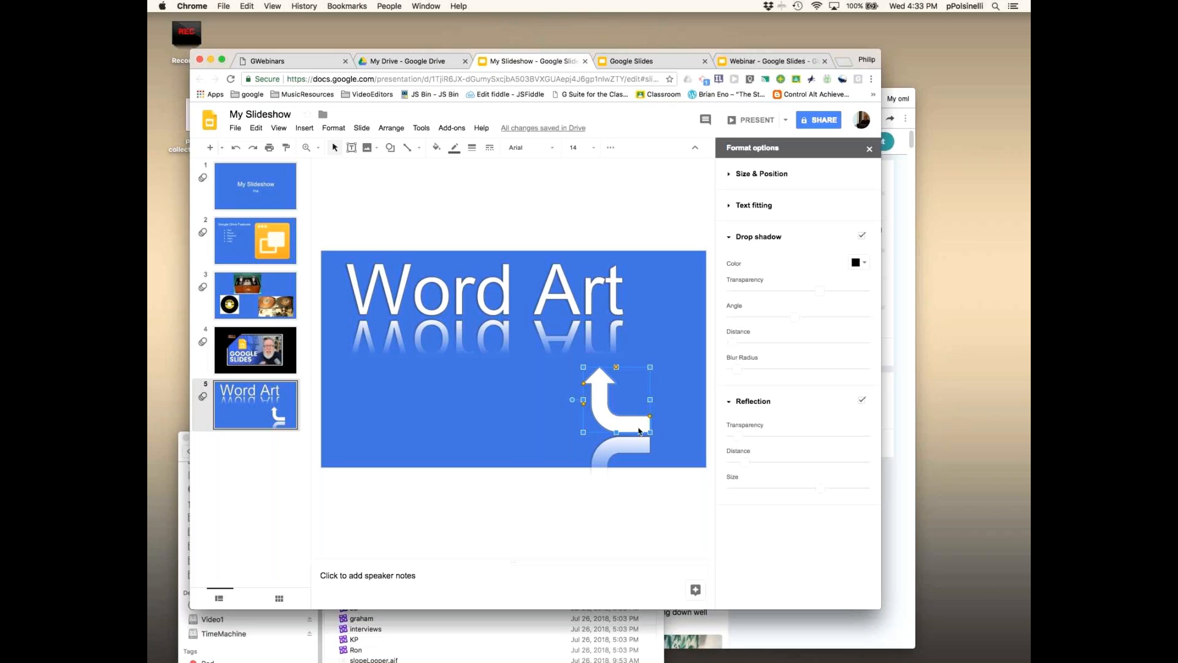
pyautogui.click(861, 401)
pyautogui.moveTo(619, 427); pyautogui.dragTo(622, 432)
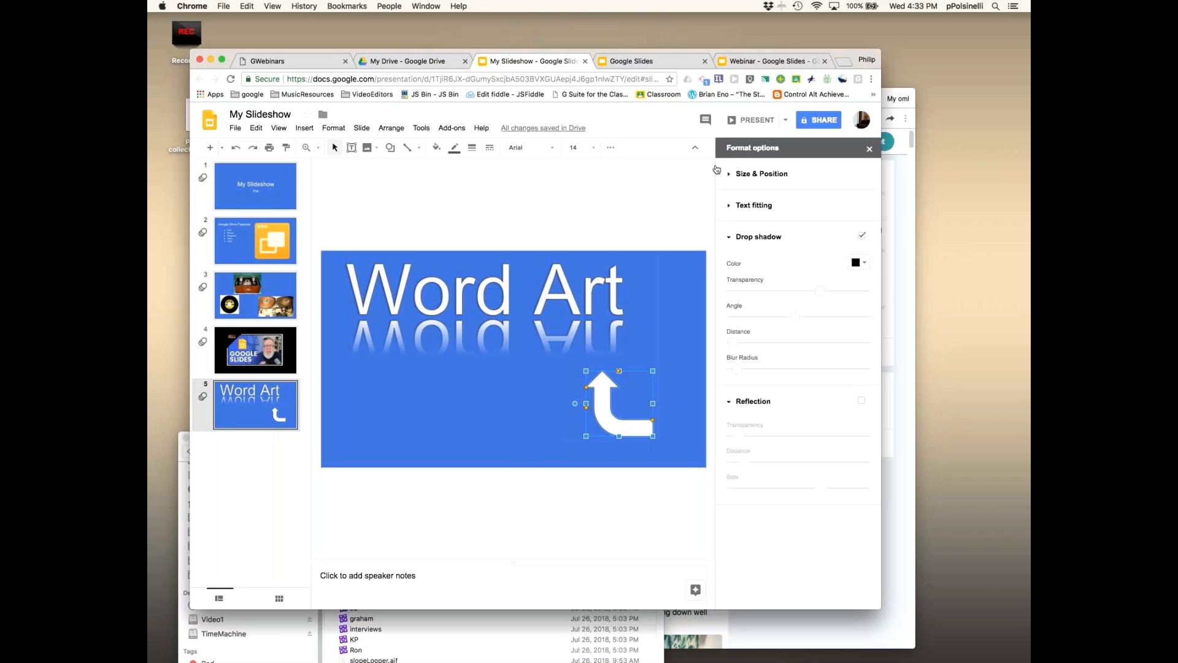
# - Set the bent arrow's text color to a dark yellow shade
pyautogui.click(610, 147)
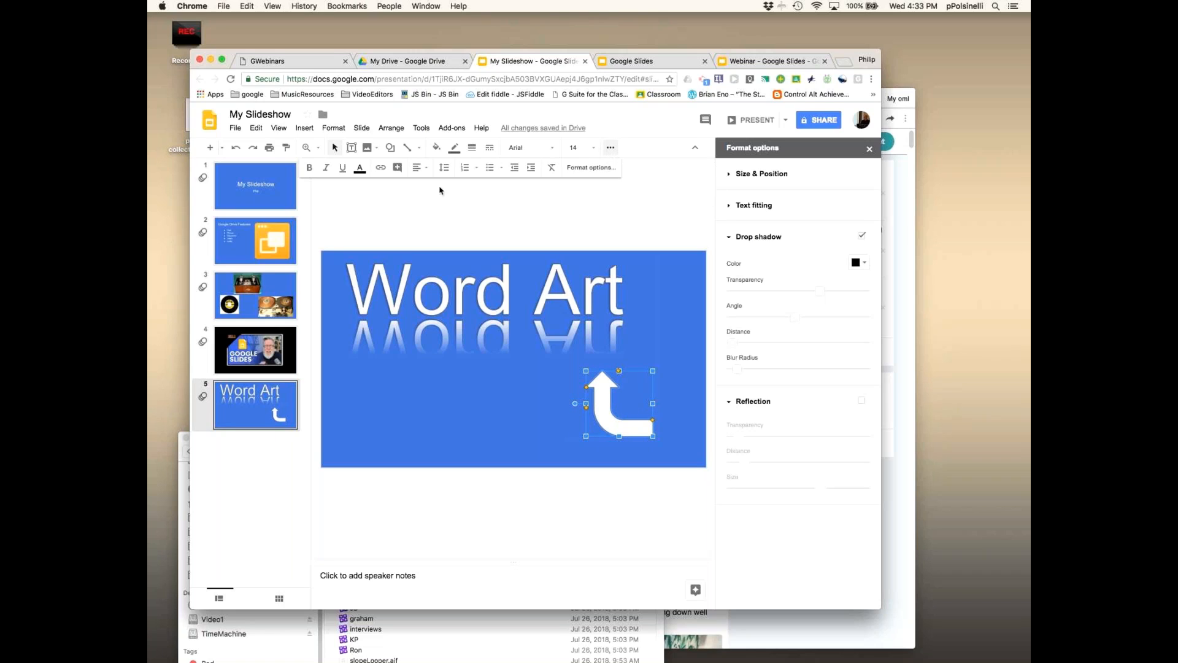
pyautogui.click(360, 168)
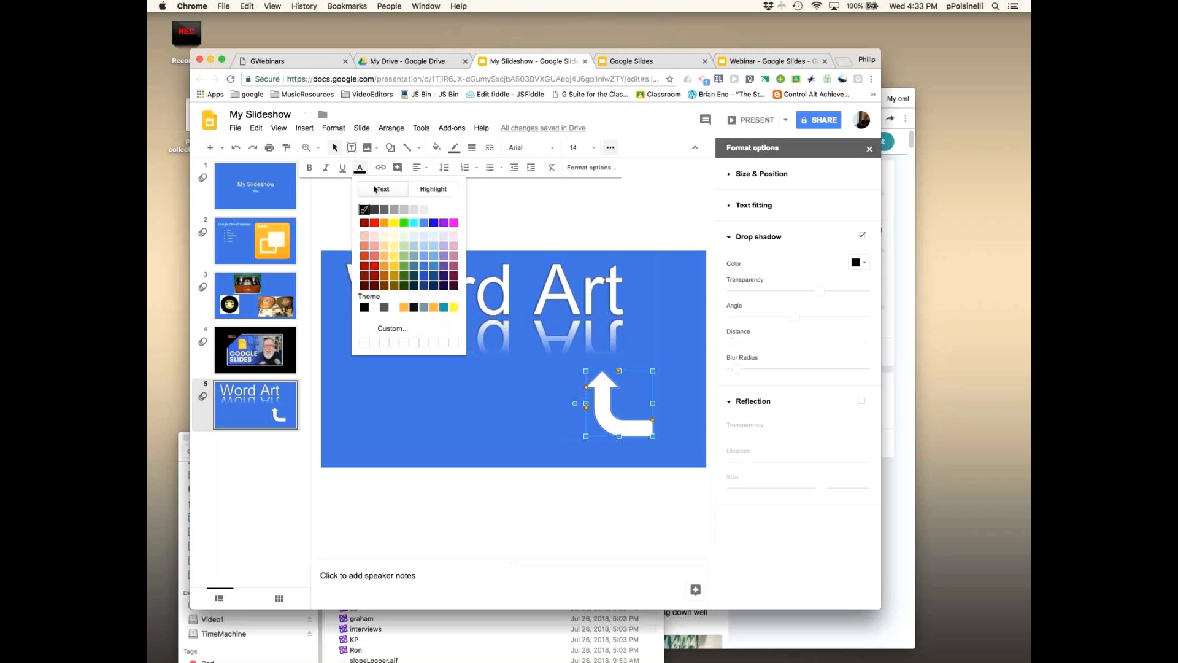
pyautogui.click(394, 265)
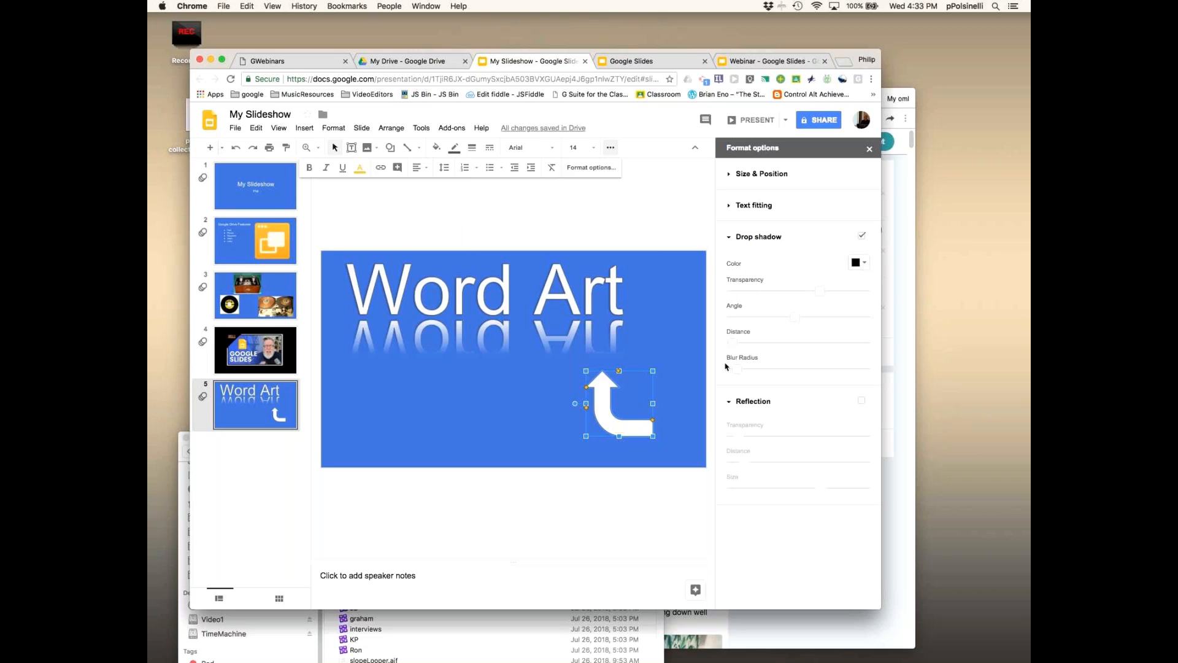
# - Enlarge the bent arrow slightly and move it left beneath the "Word Art" text
pyautogui.moveTo(654, 436); pyautogui.dragTo(675, 450)
pyautogui.moveTo(652, 410); pyautogui.dragTo(616, 407)
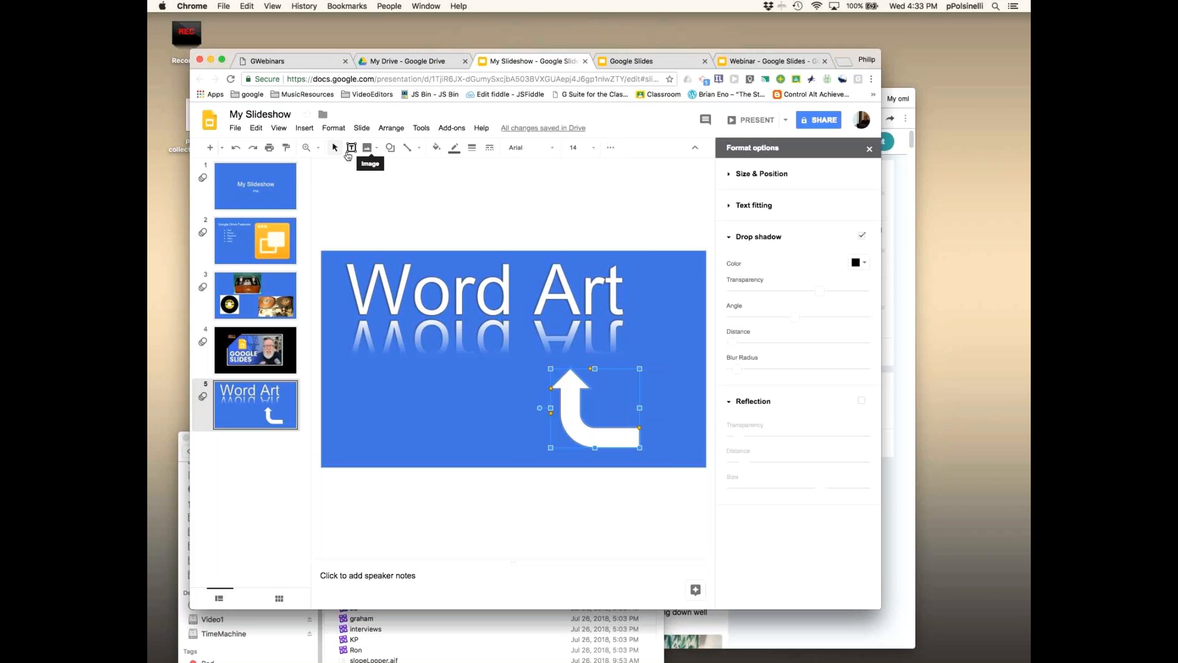
# - Insert an oval speech bubble callout in the slide's lower left area with the text "Skdflk ljsdfl kj"
pyautogui.click(303, 130)
pyautogui.moveTo(344, 196)
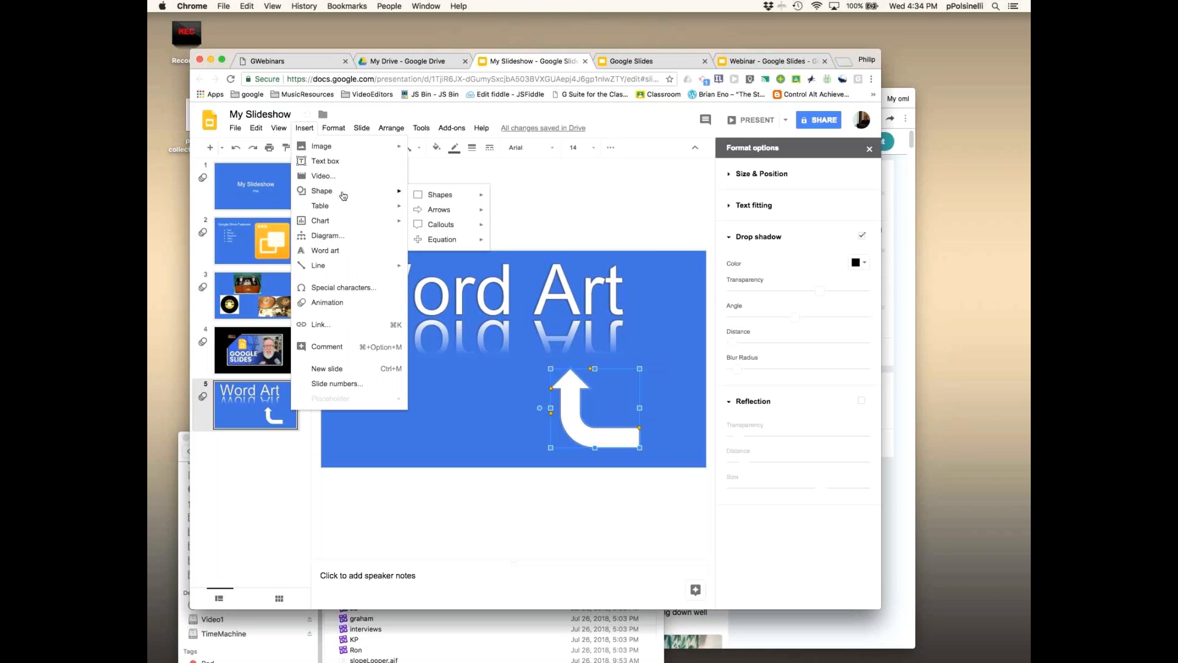
pyautogui.moveTo(451, 225)
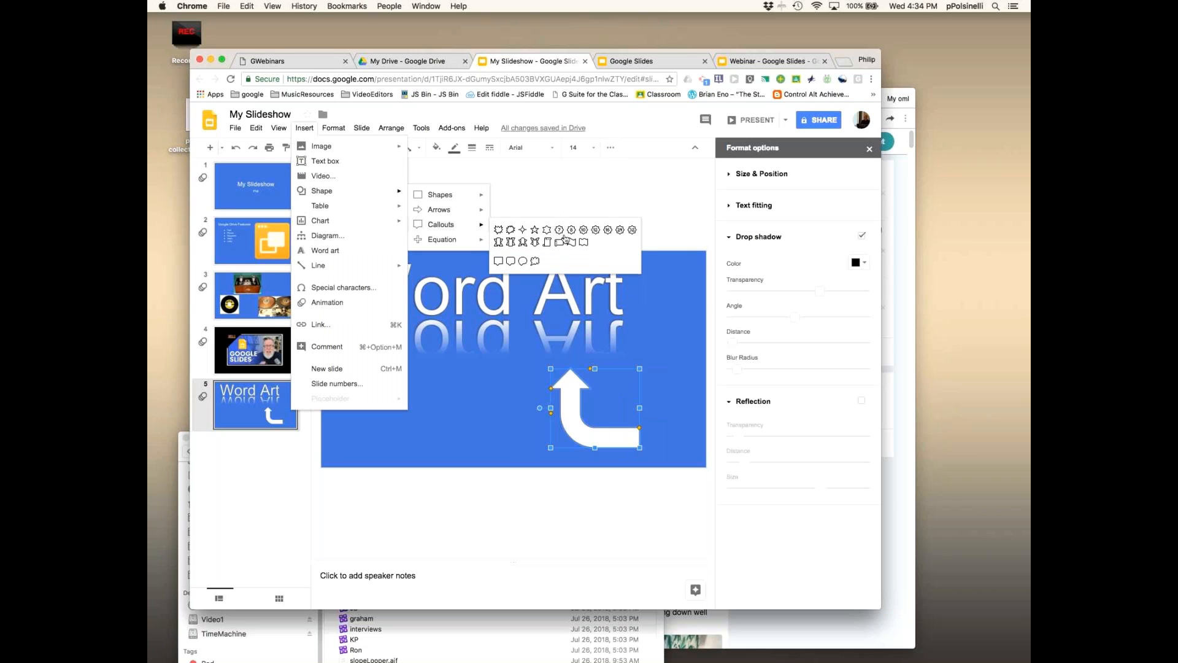
pyautogui.click(523, 261)
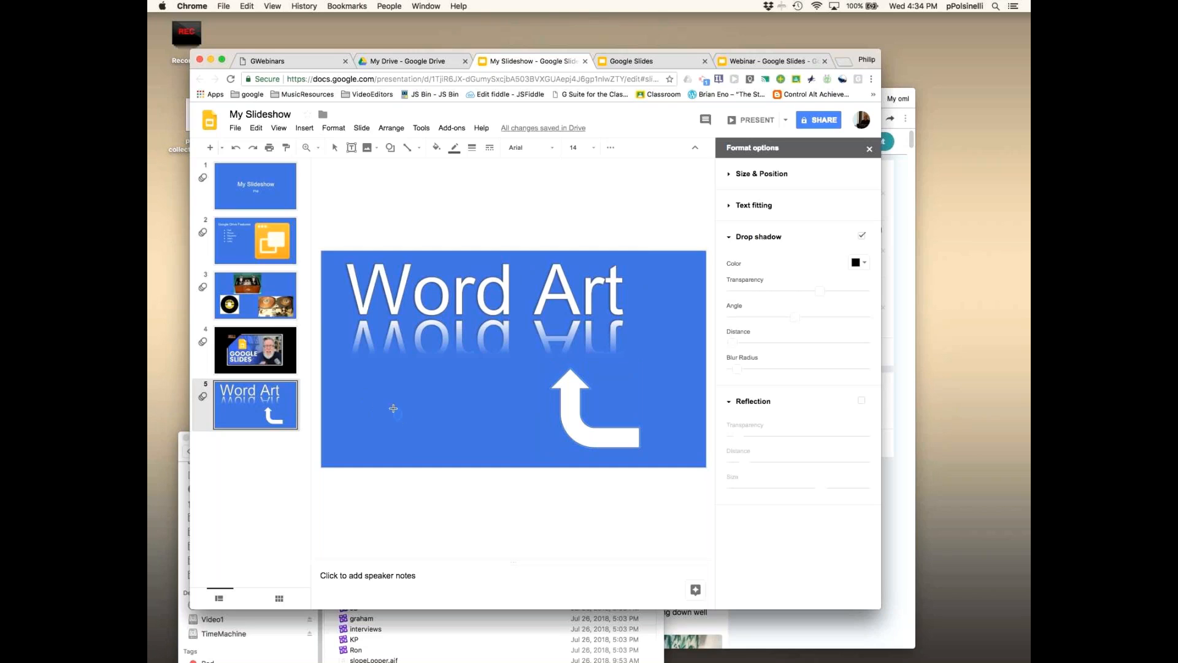
pyautogui.click(346, 360)
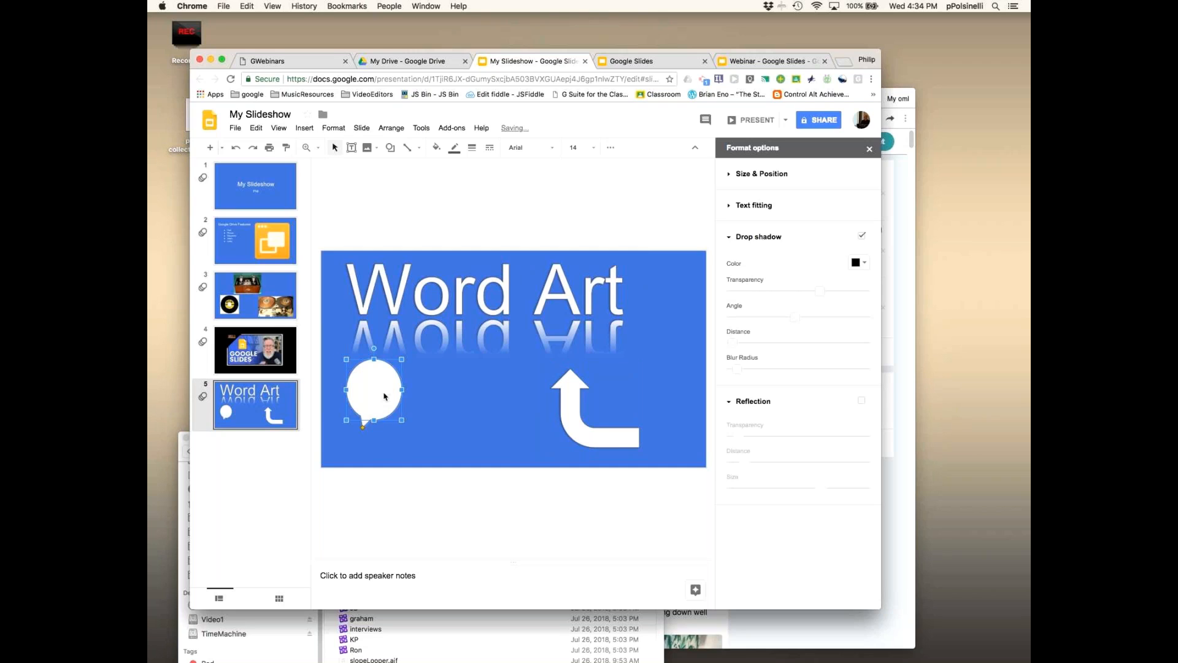
pyautogui.write('skdflk ljsdfl kj')
# - Enlarge the speech bubble slightly and move it to the upper right of the bent arrow's tip
pyautogui.moveTo(401, 420); pyautogui.dragTo(418, 432)
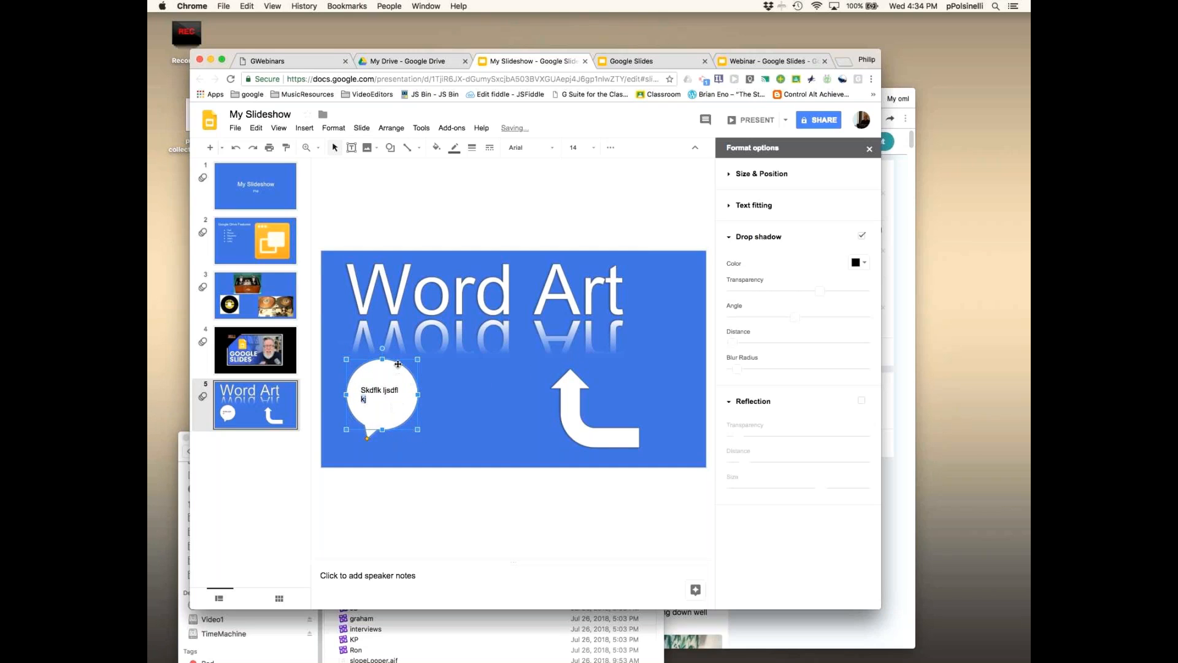
pyautogui.moveTo(385, 376); pyautogui.dragTo(463, 398)
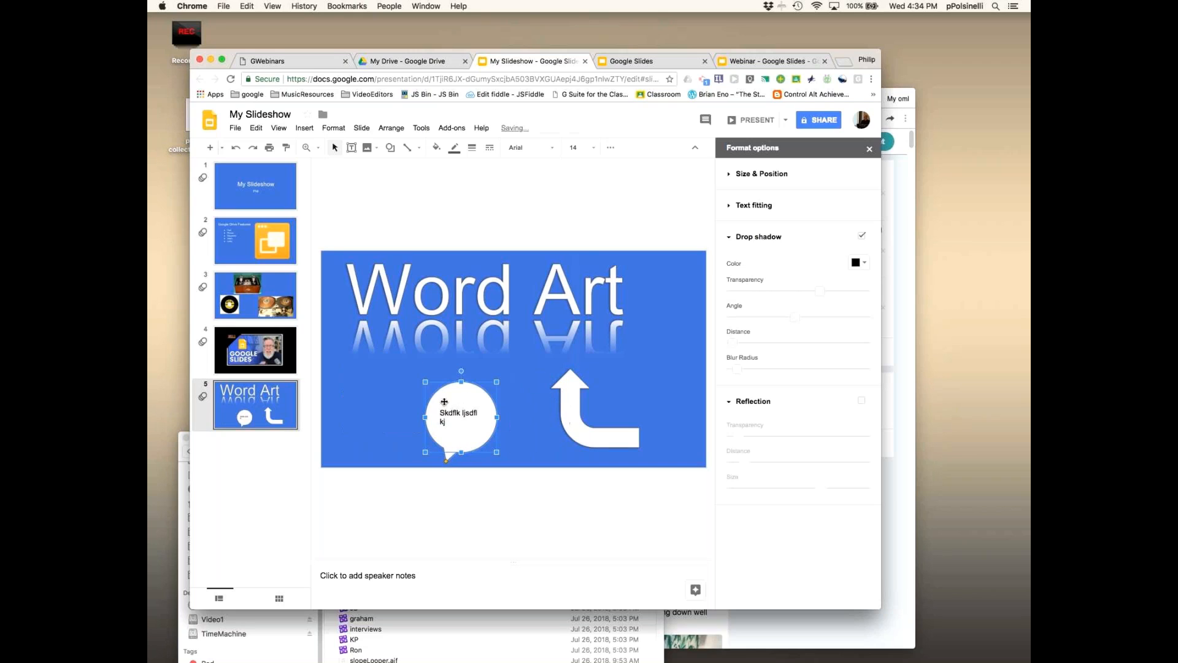
pyautogui.doubleClick(471, 412)
pyautogui.click(498, 430)
pyautogui.moveTo(480, 387); pyautogui.dragTo(654, 320)
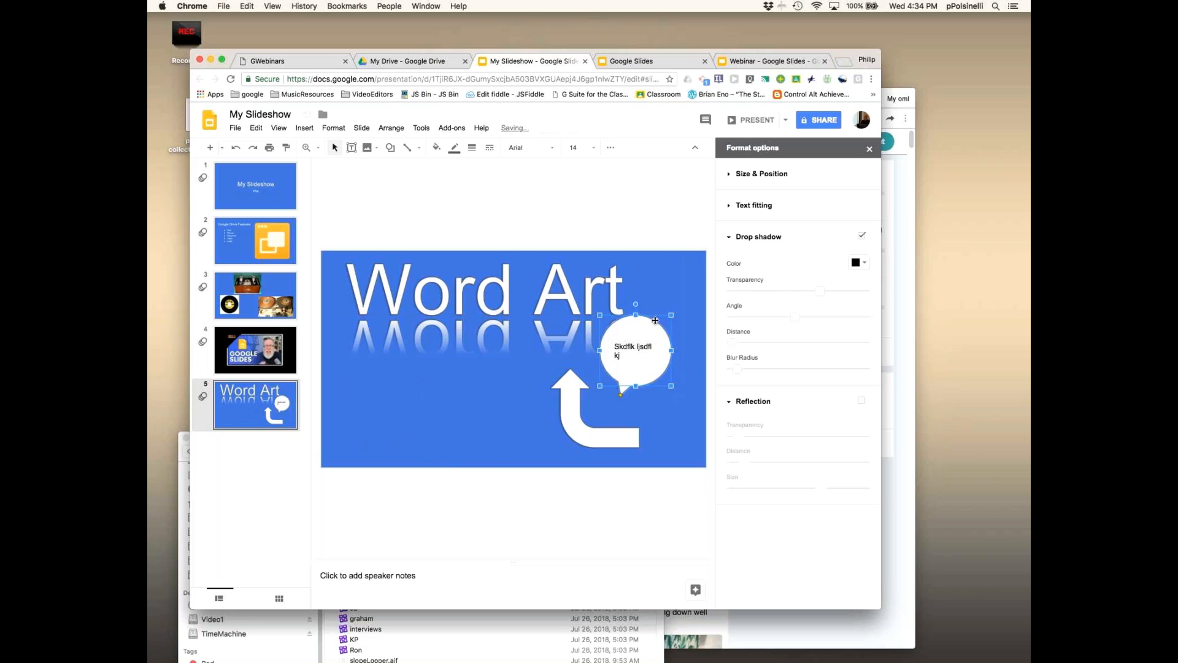
pyautogui.click(468, 429)
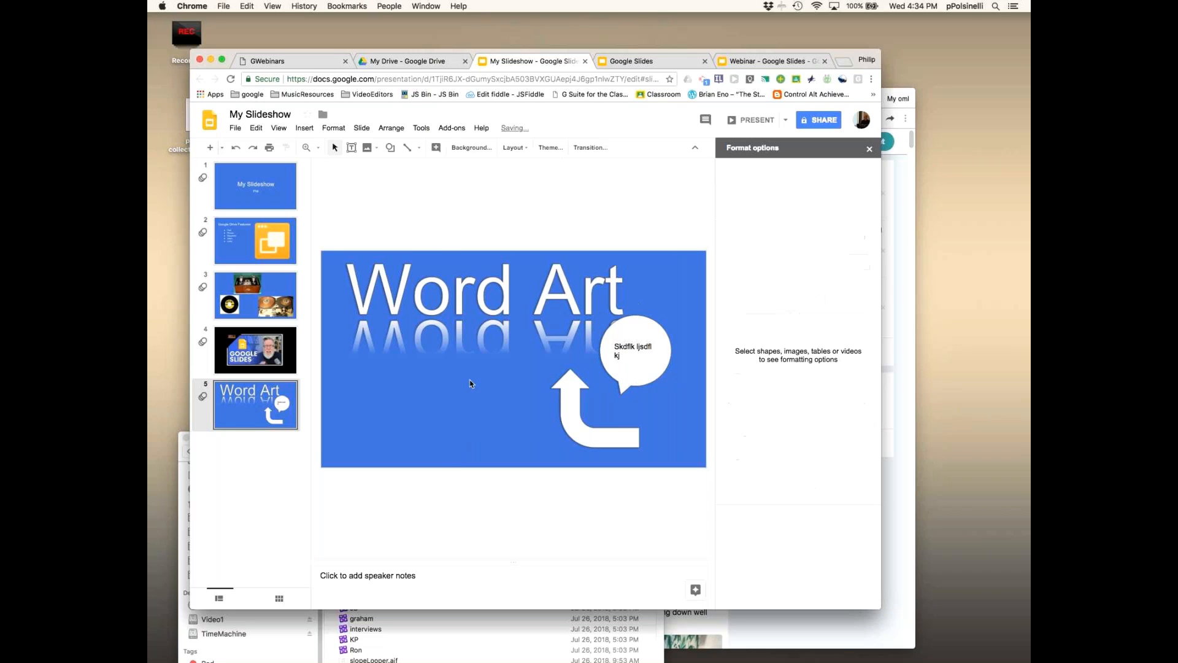
# - Insert a rounded rectangle in the slide's lower left area with the text "Kllj sdl sldfj lksjdf ;lsj df;j;s"
pyautogui.click(306, 130)
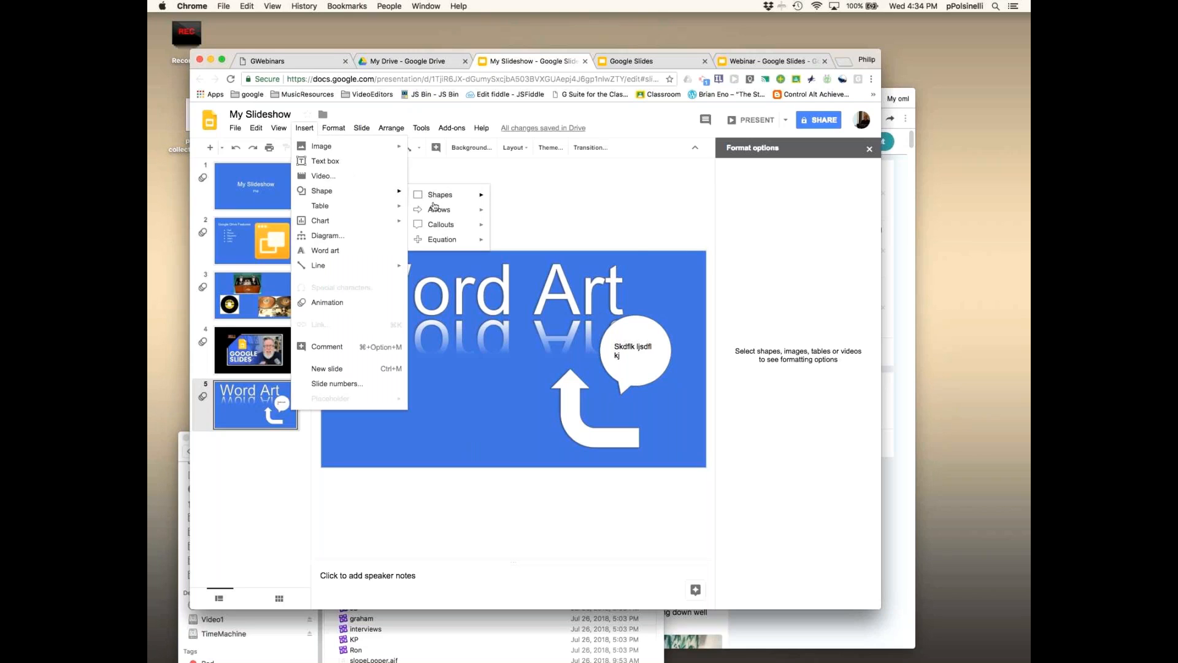
pyautogui.moveTo(448, 239)
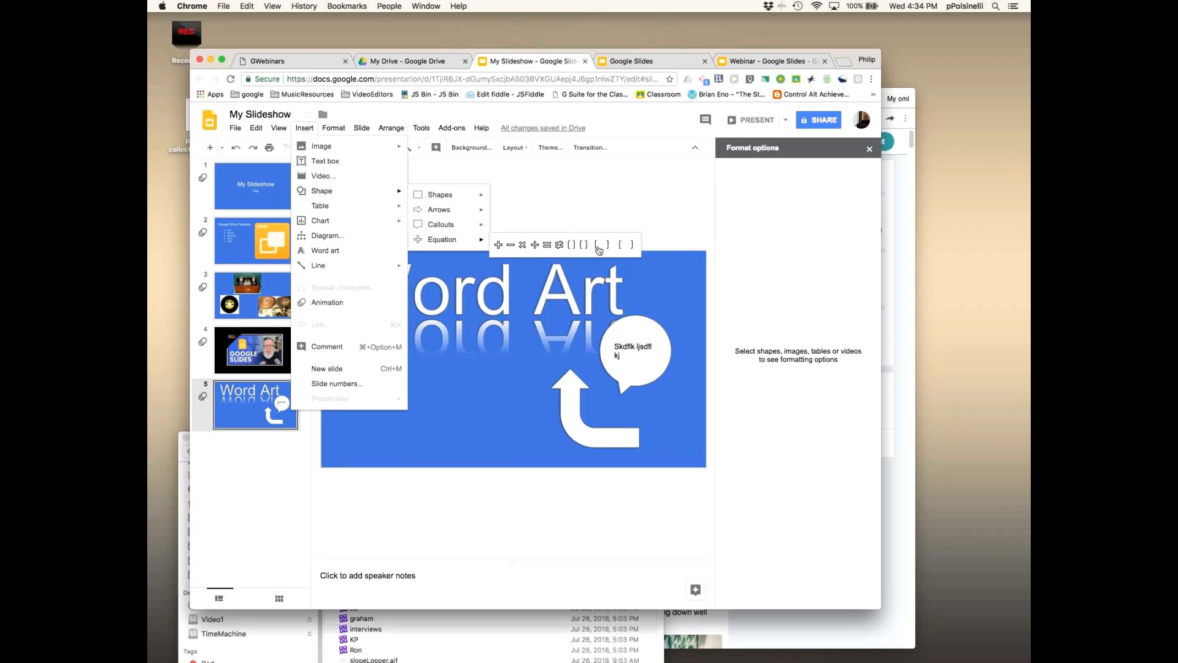
pyautogui.moveTo(446, 200)
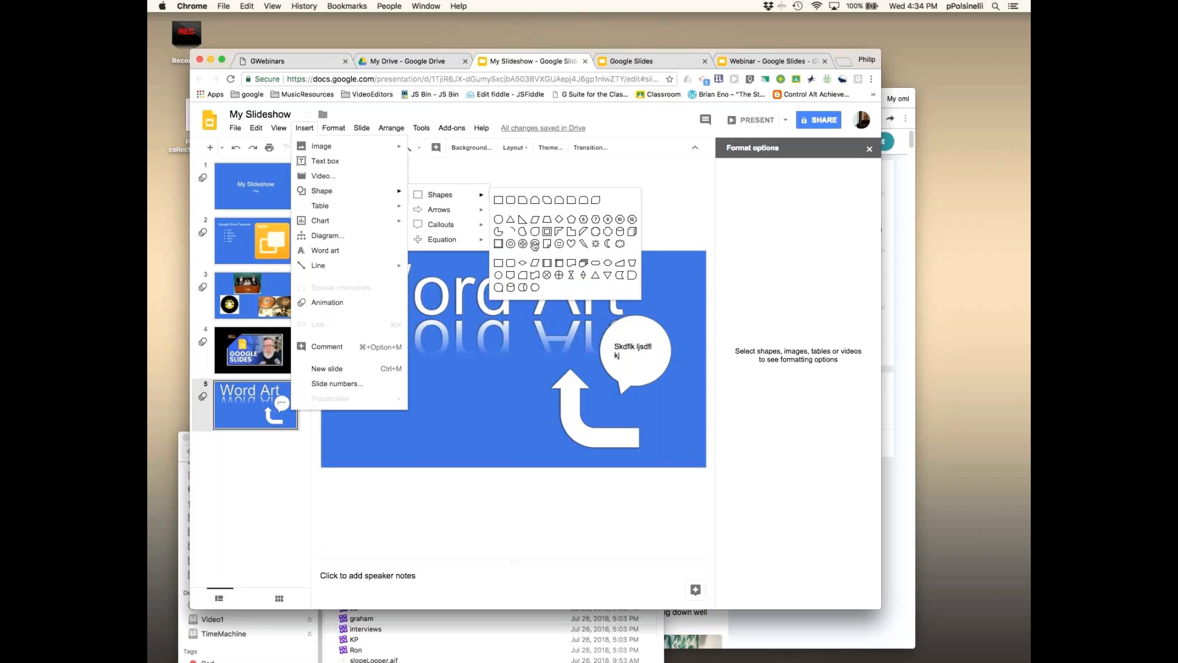
pyautogui.click(511, 201)
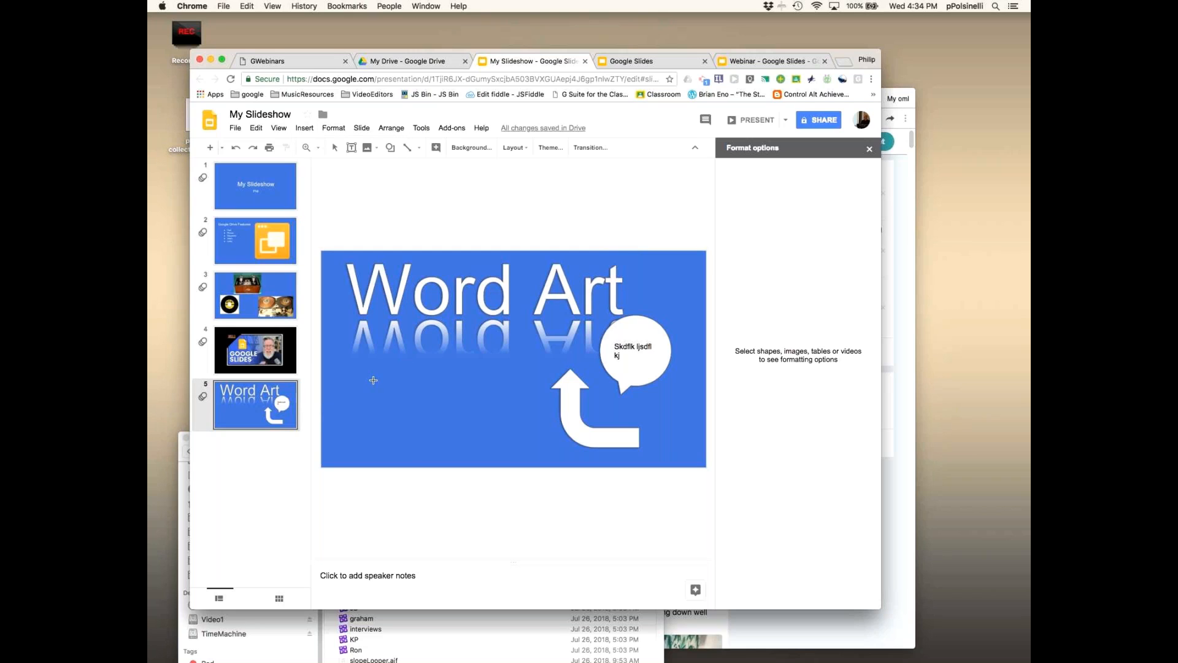
pyautogui.moveTo(402, 422); pyautogui.dragTo(459, 417)
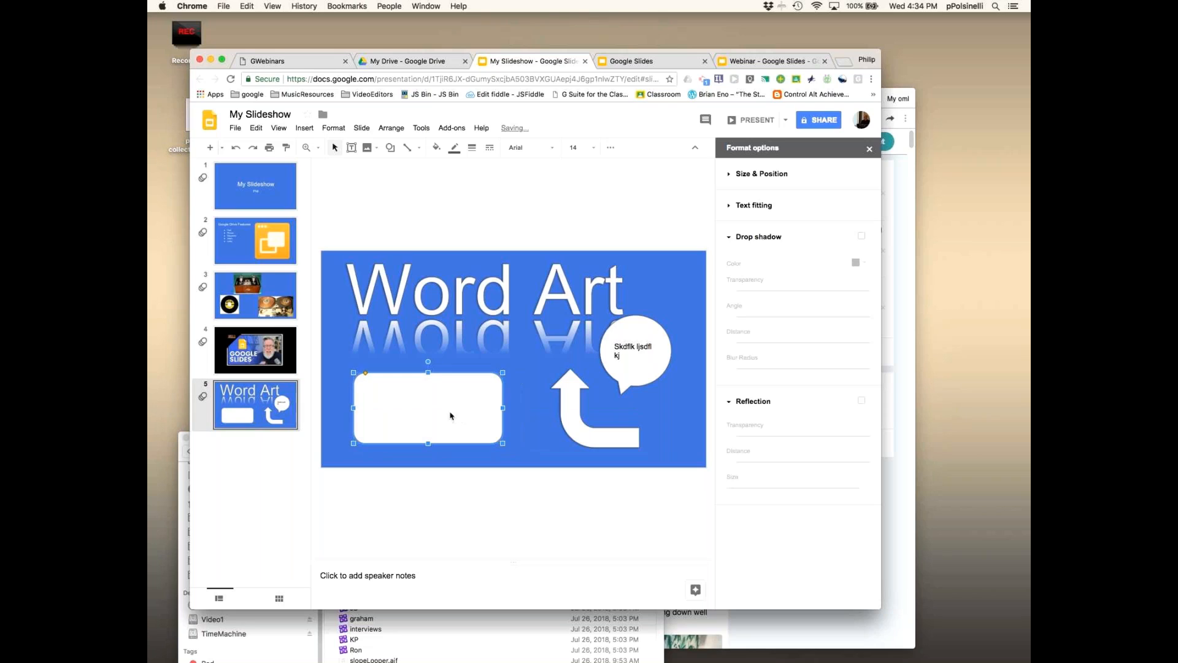
pyautogui.write('kllj sdl slefj  lksjdf')
pyautogui.click(520, 457)
# - Enlarge the rounded rectangle slightly and move it up and left beneath the "Word Art" reflection
pyautogui.click(468, 420)
pyautogui.moveTo(503, 444); pyautogui.dragTo(521, 459)
pyautogui.moveTo(439, 410); pyautogui.dragTo(422, 405)
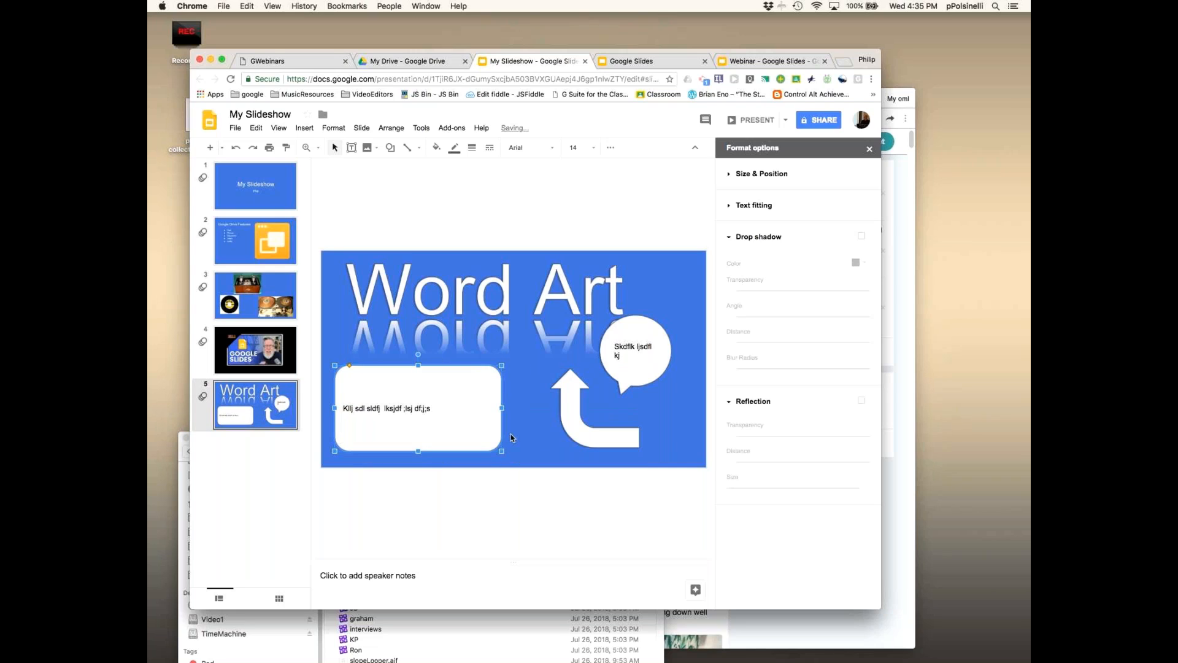
pyautogui.click(512, 438)
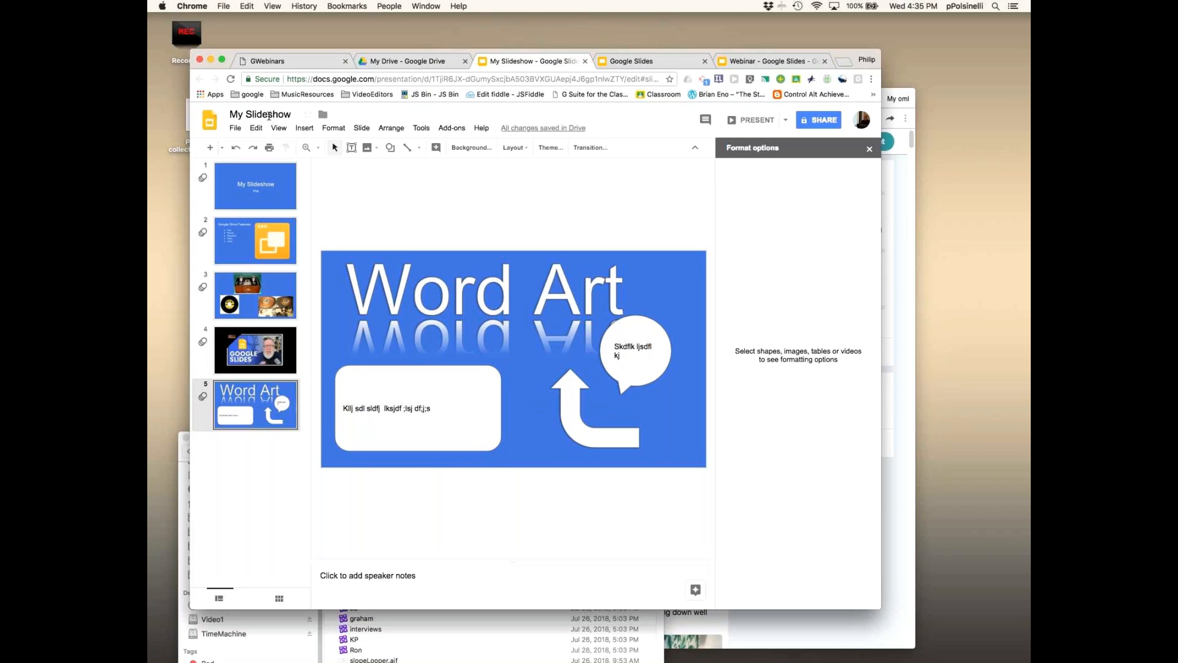
# - Add a blank slide after the Word Art slide and bring up the diagram categories for it
pyautogui.click(223, 149)
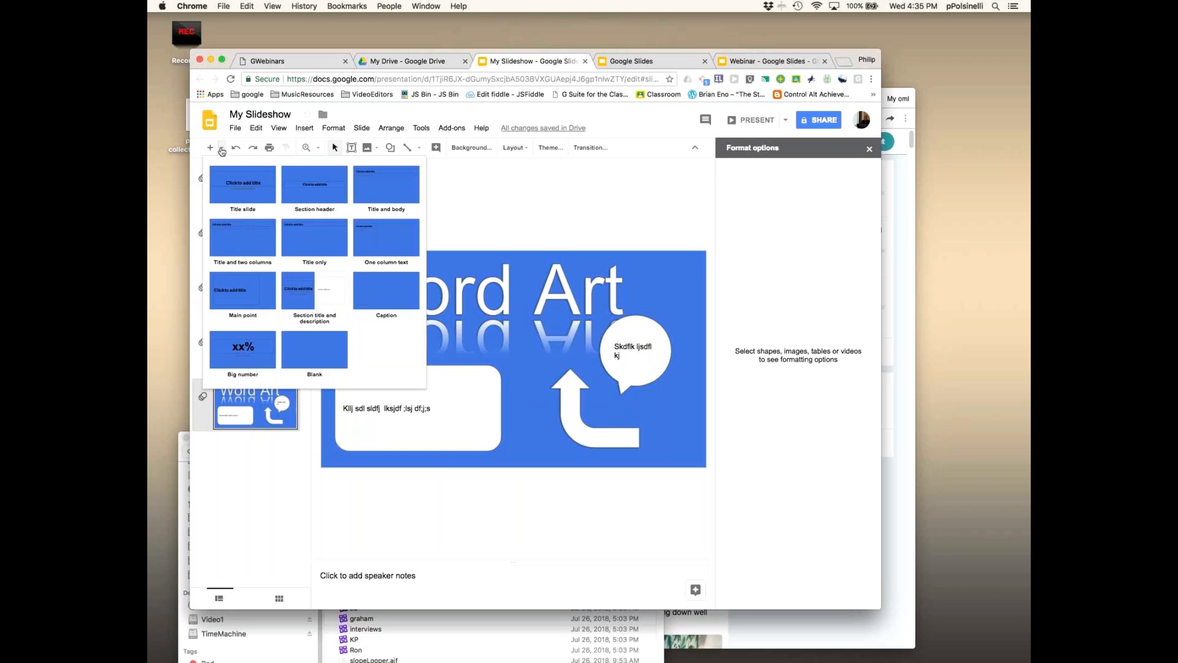
pyautogui.click(326, 352)
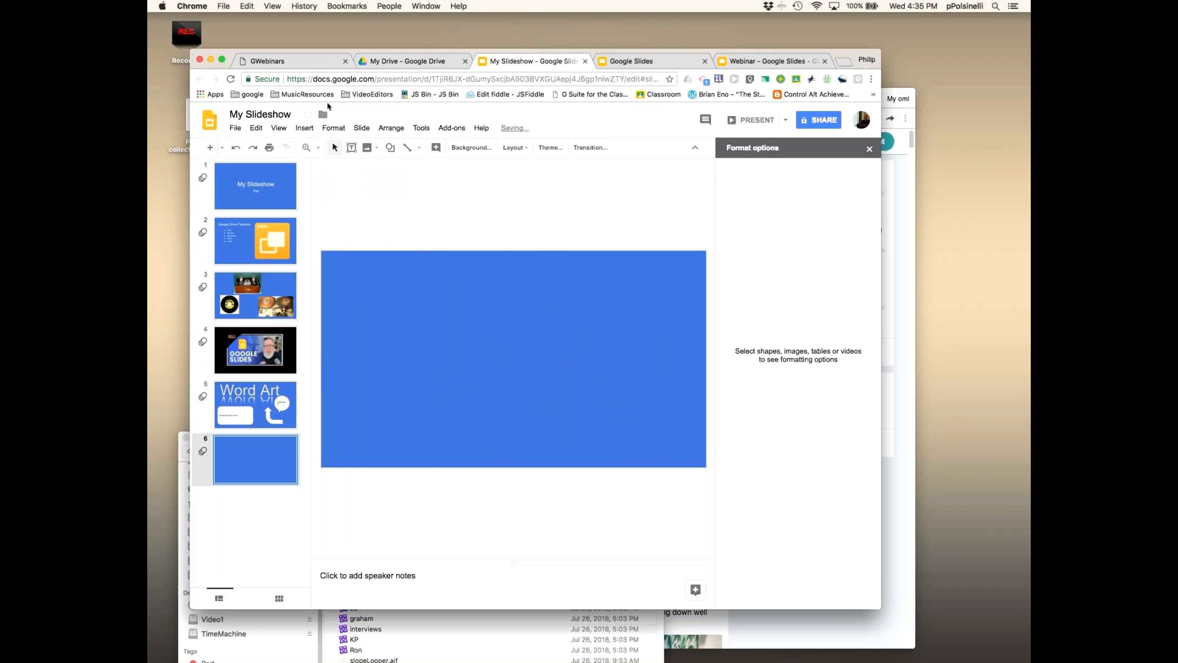
pyautogui.click(305, 128)
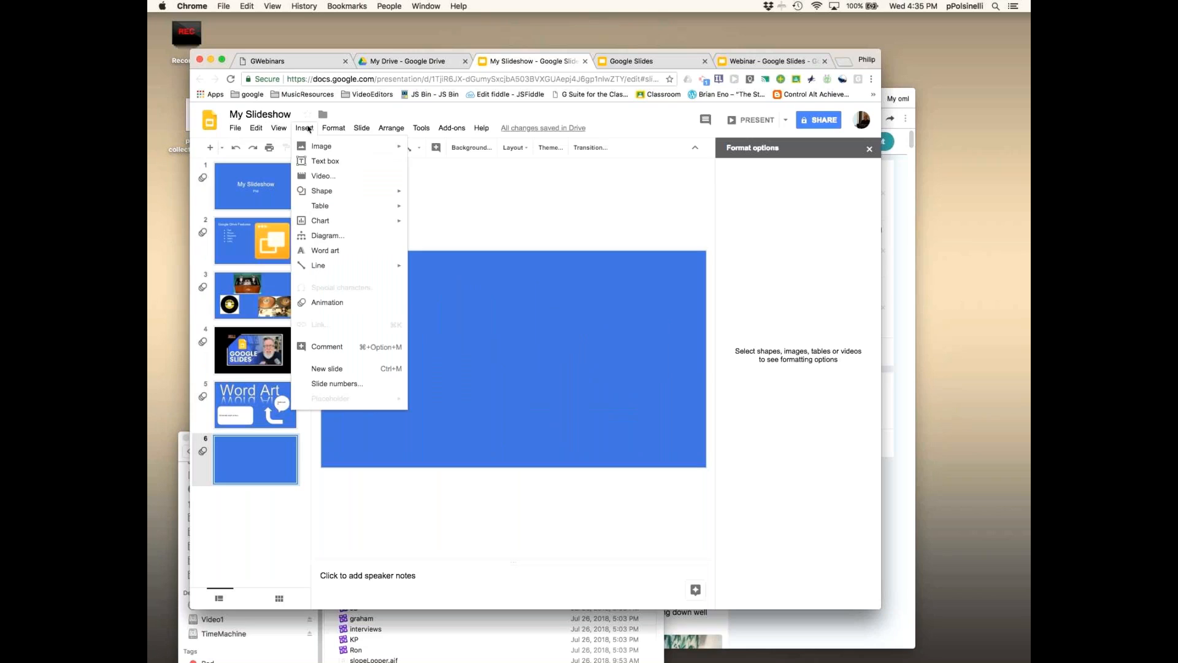
pyautogui.click(324, 236)
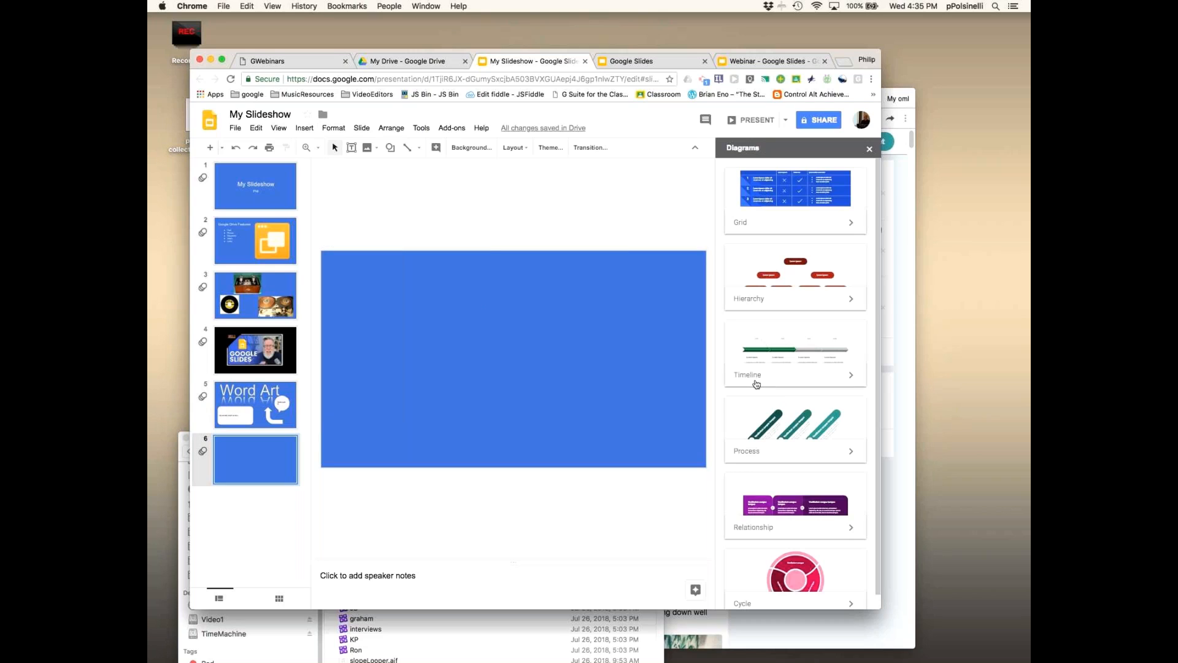
pyautogui.scroll(-1, 760, 489)
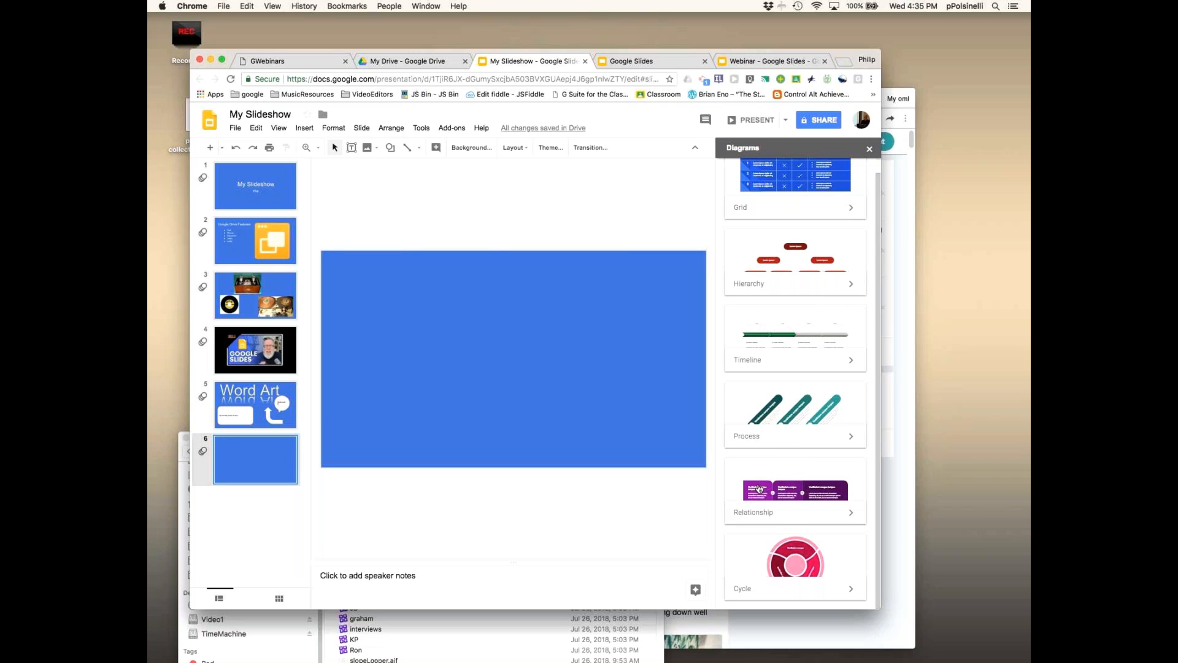
pyautogui.scroll(1, 760, 489)
pyautogui.scroll(1, 759, 489)
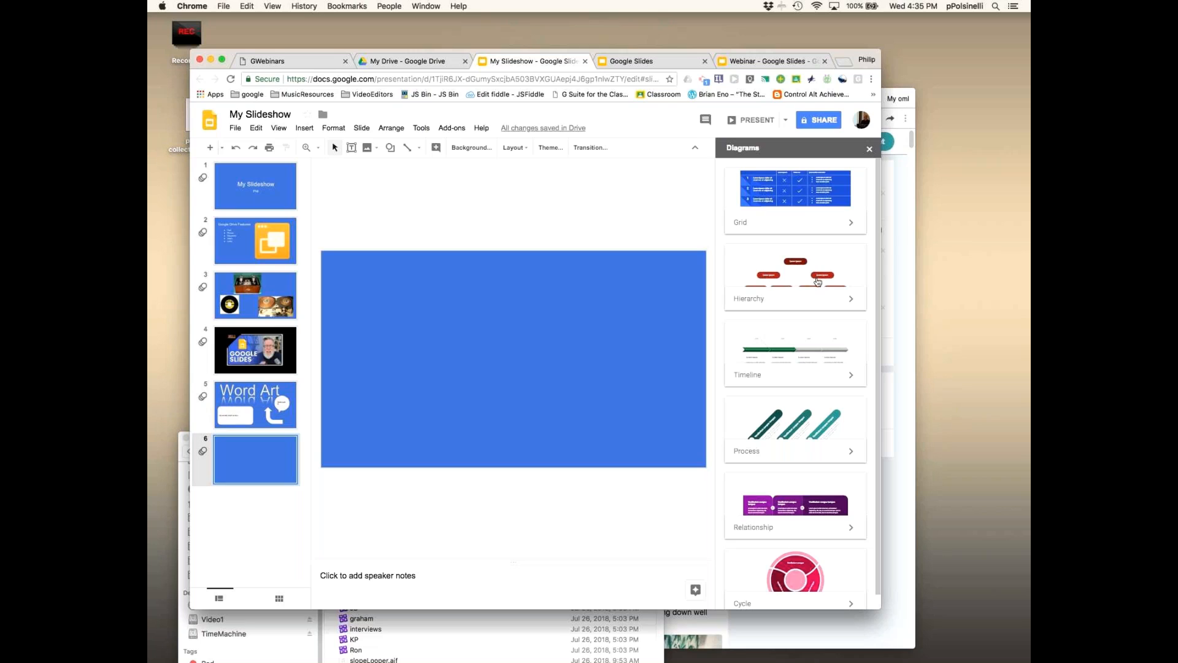
# - Insert the outlined-box hierarchy diagram with 3 levels on the blank slide
pyautogui.click(796, 306)
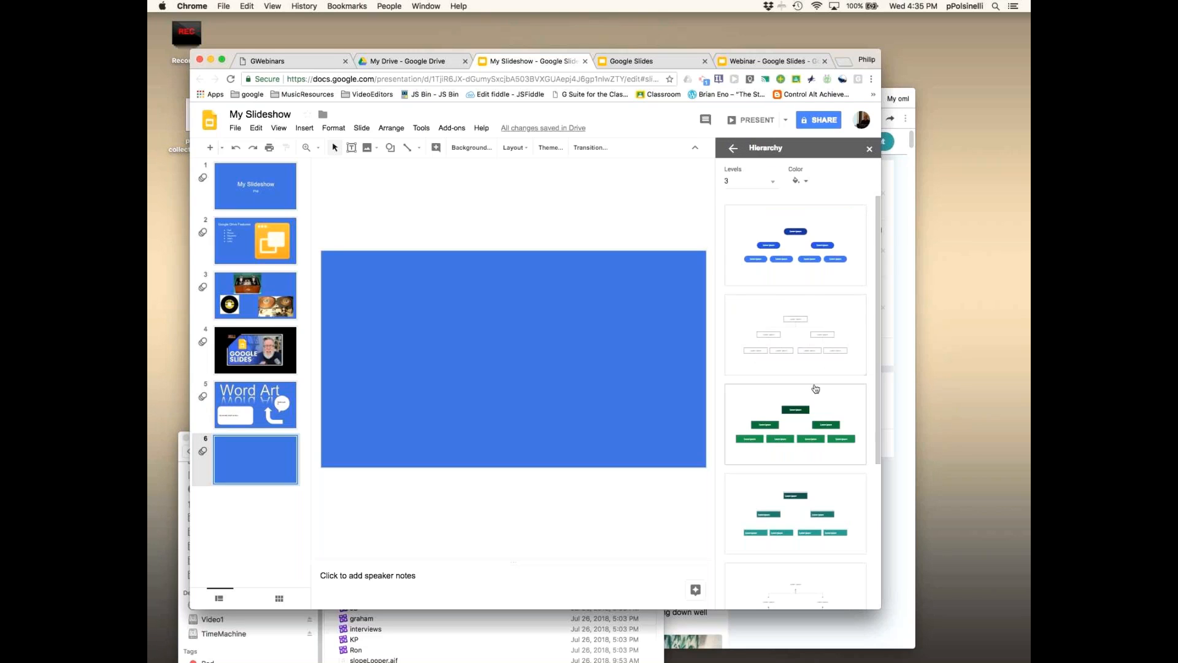
pyautogui.scroll(-5, 816, 388)
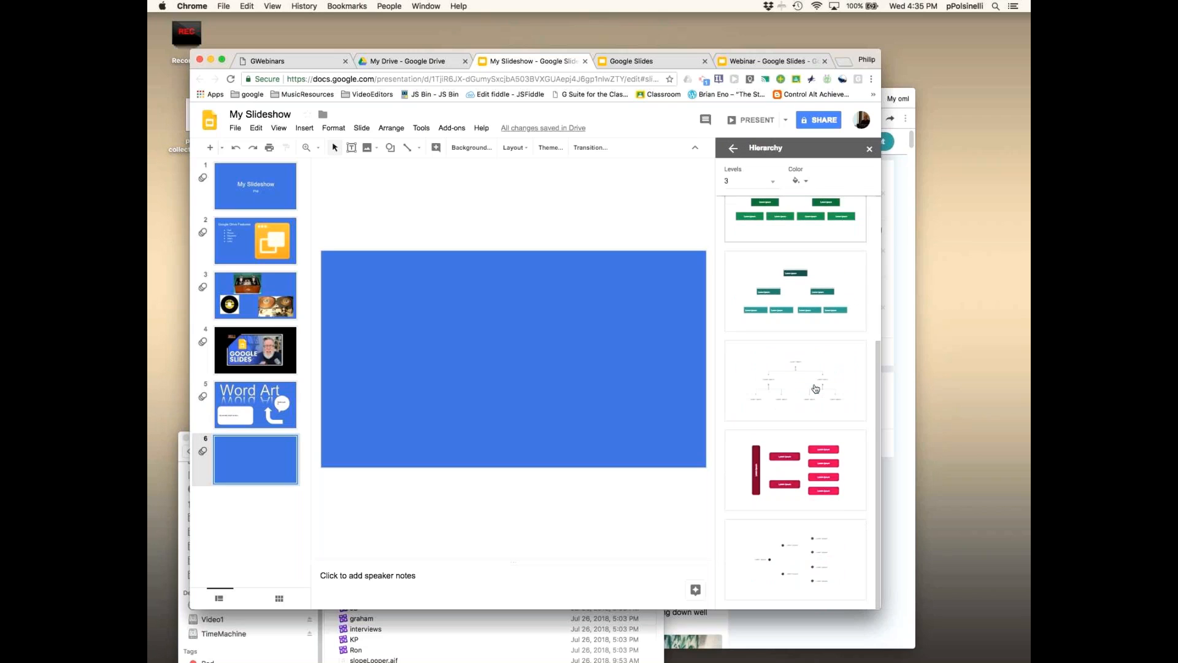
pyautogui.scroll(1, 816, 389)
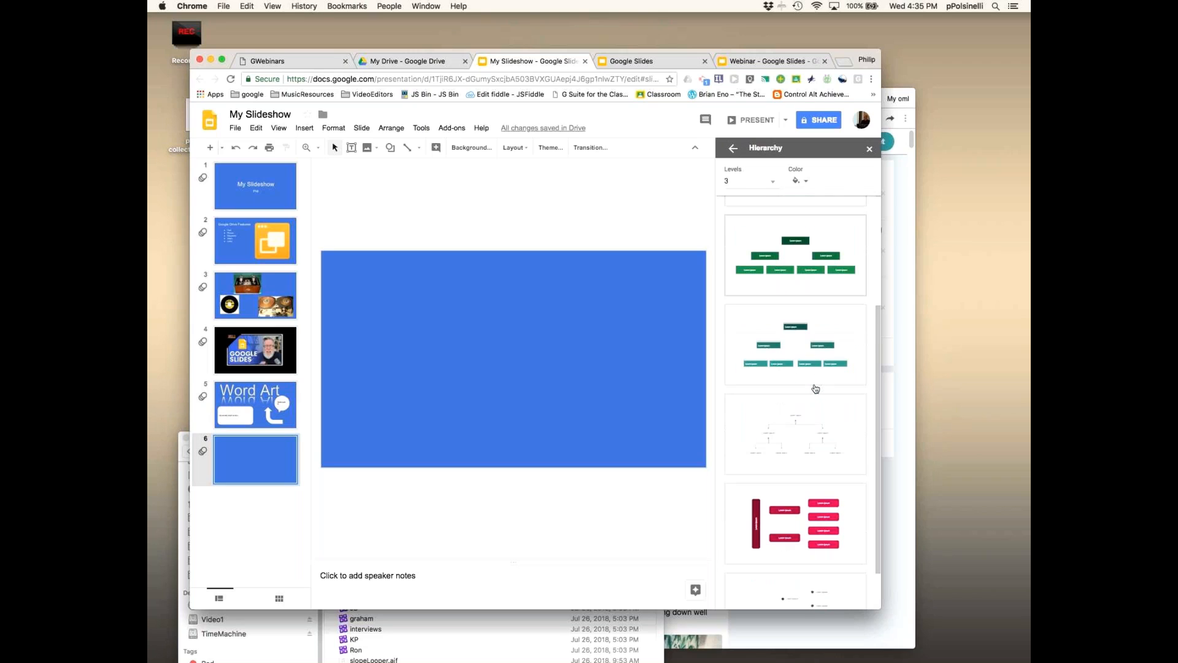
pyautogui.scroll(2, 816, 388)
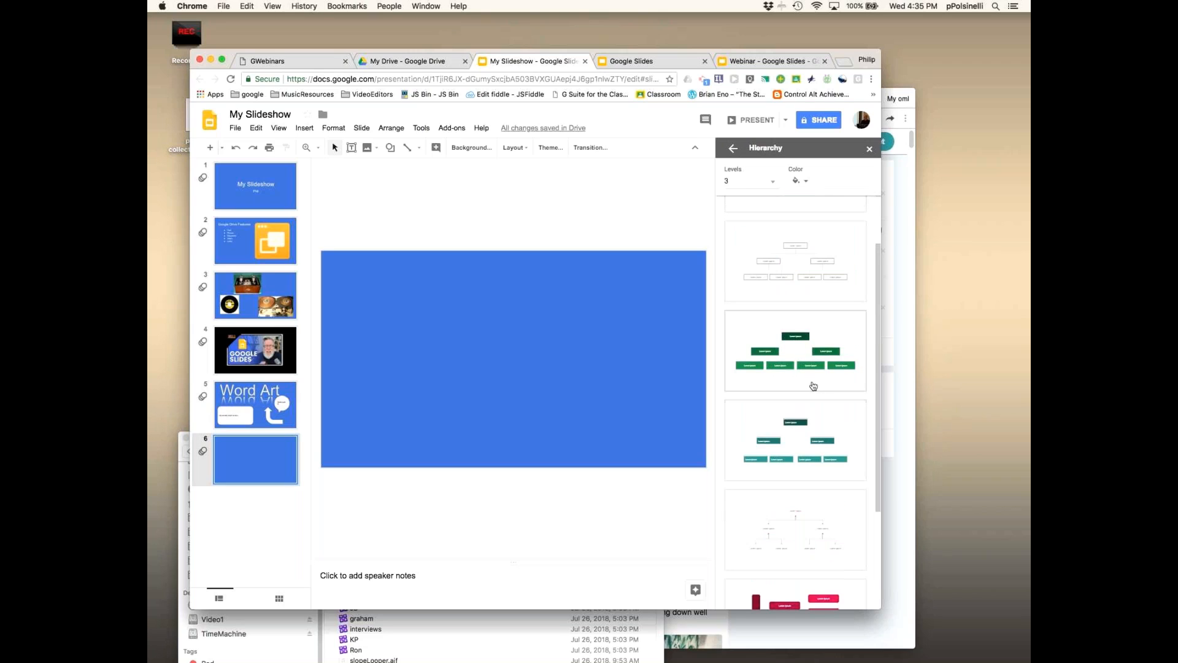
pyautogui.click(793, 250)
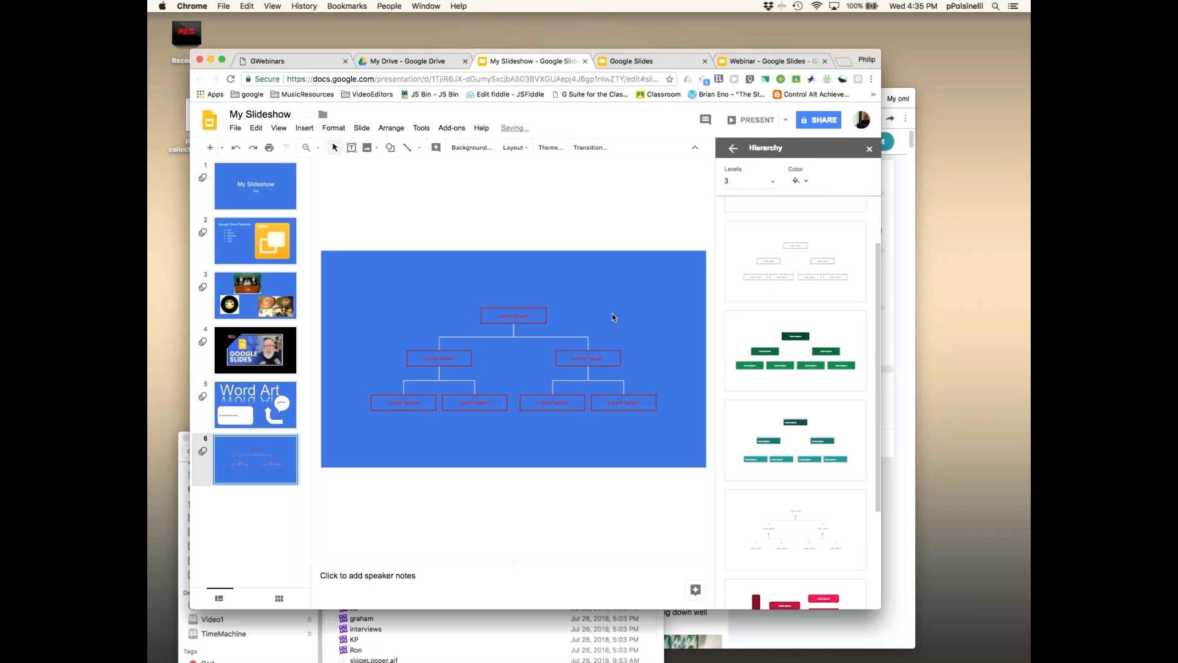
pyautogui.click(513, 316)
pyautogui.click(452, 449)
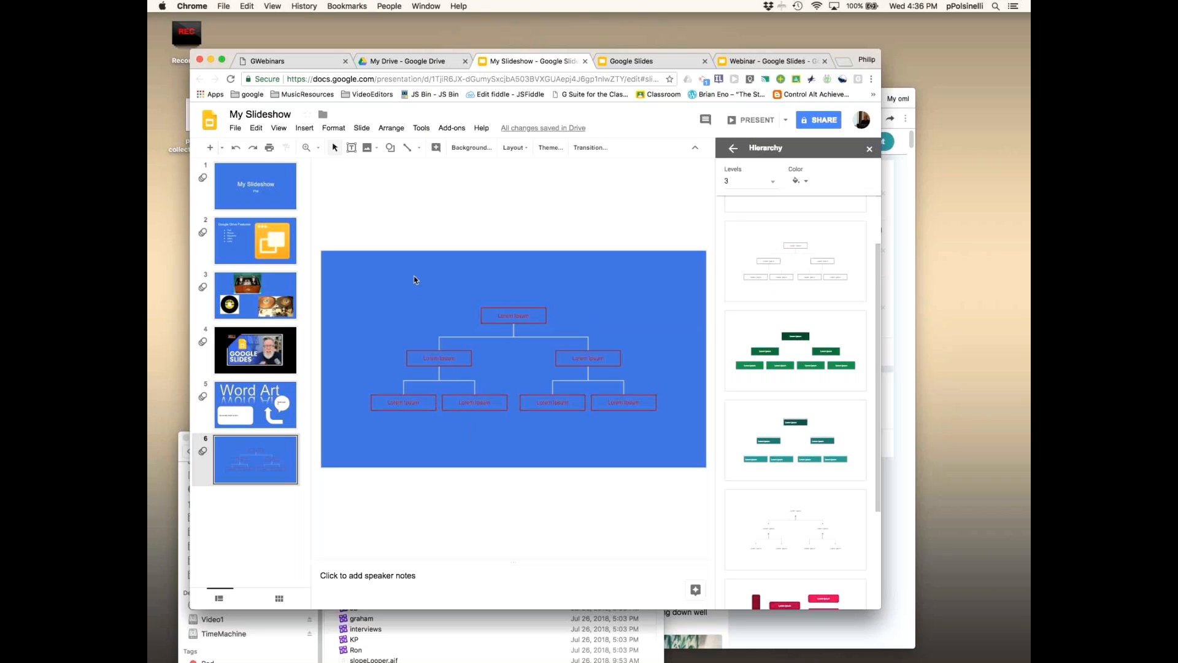
# - Set the hierarchy slide's background to a solid dark gray
pyautogui.click(329, 129)
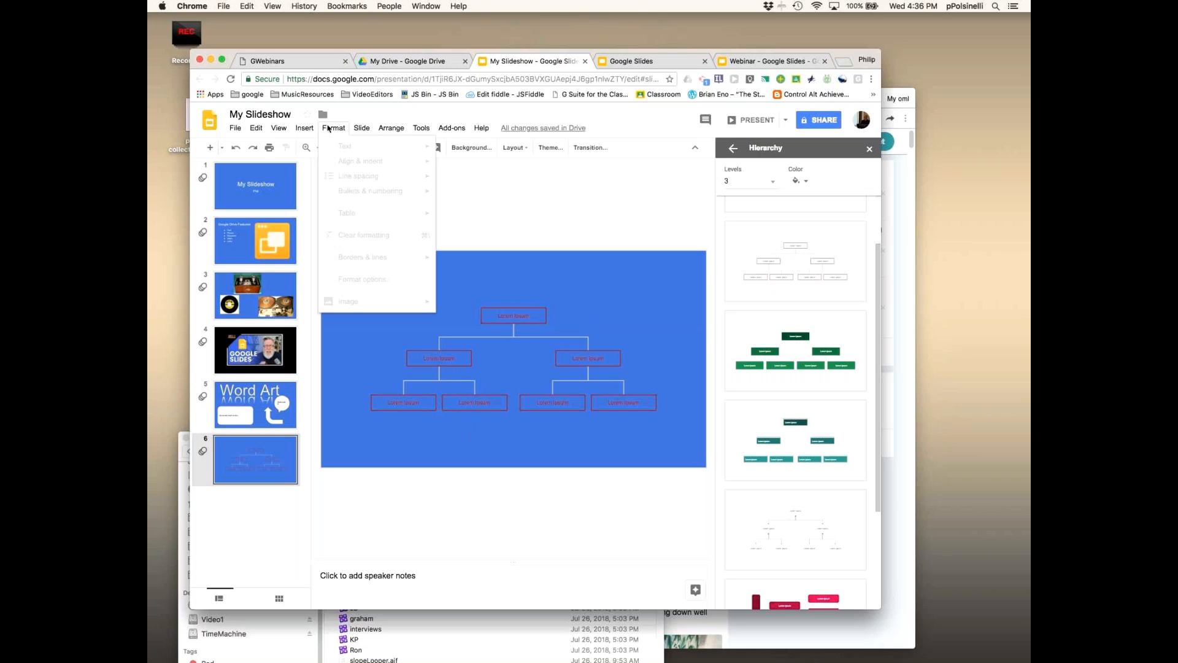
pyautogui.click(329, 128)
pyautogui.click(476, 150)
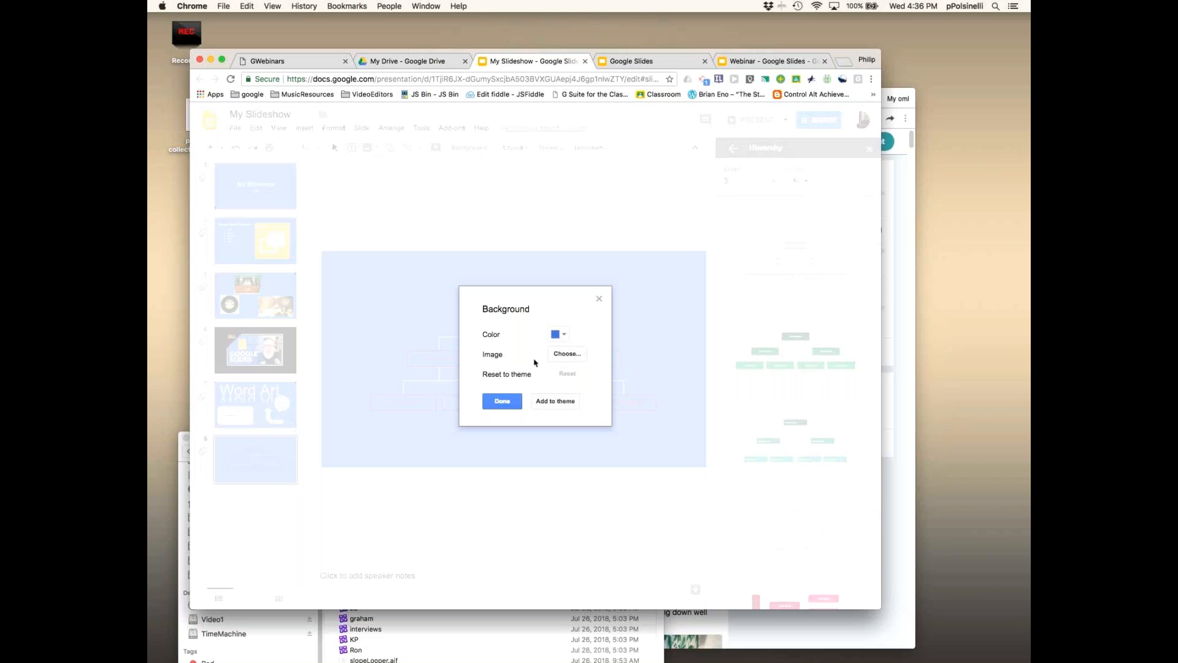
pyautogui.click(564, 336)
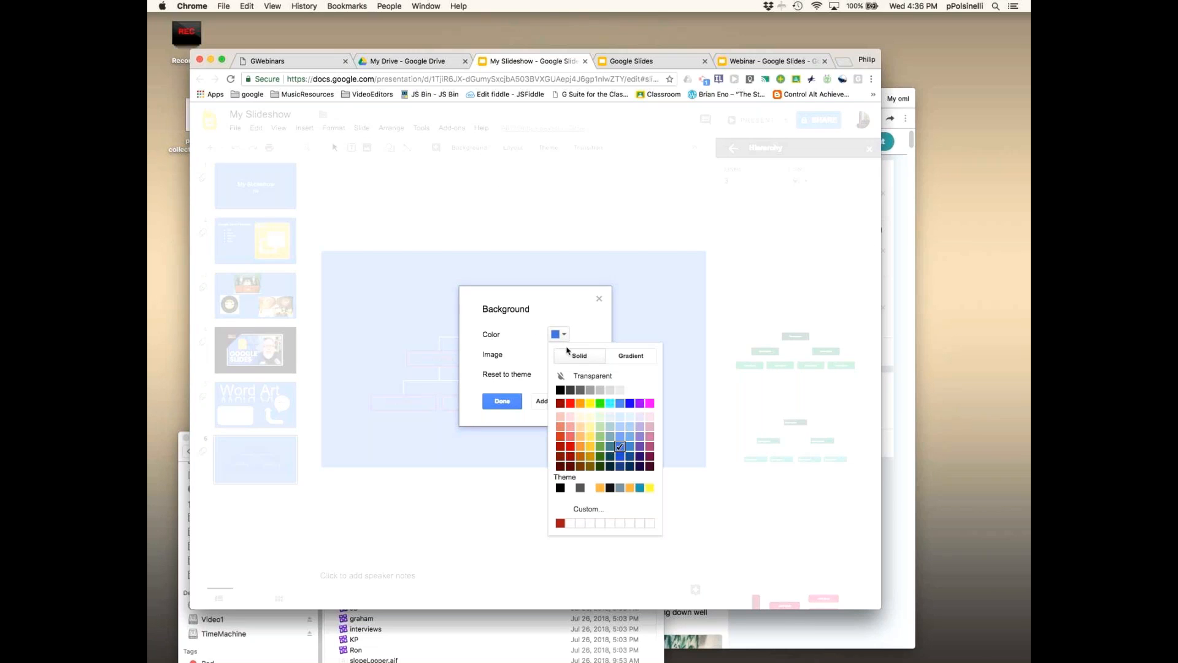
pyautogui.click(581, 391)
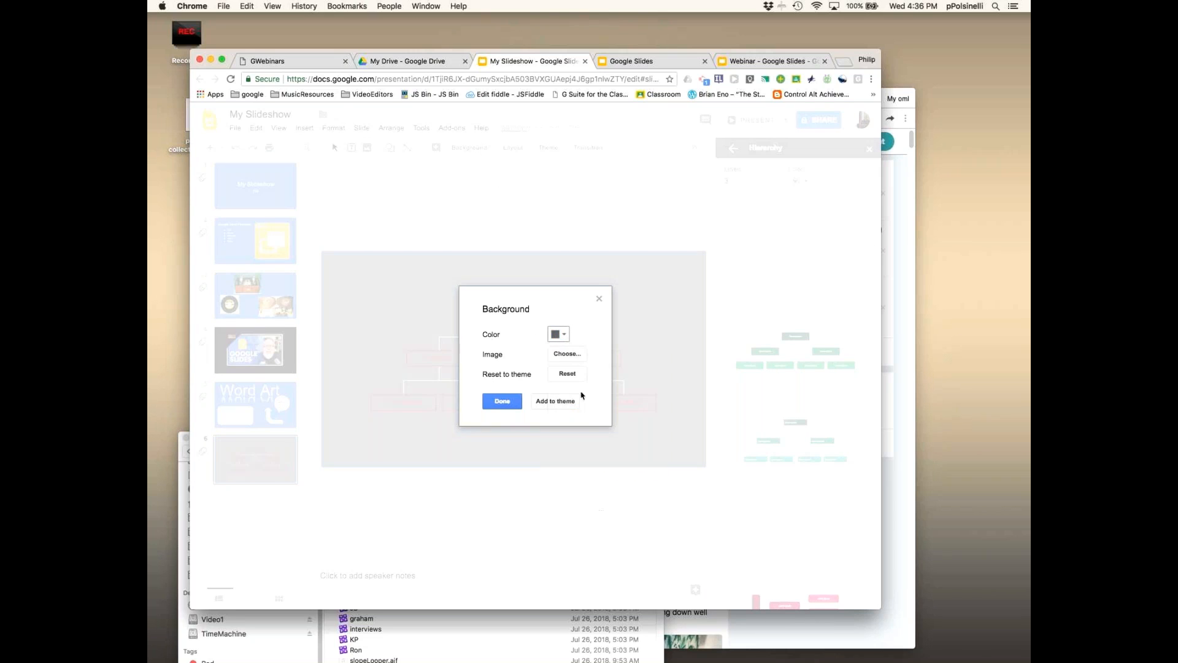
pyautogui.click(509, 401)
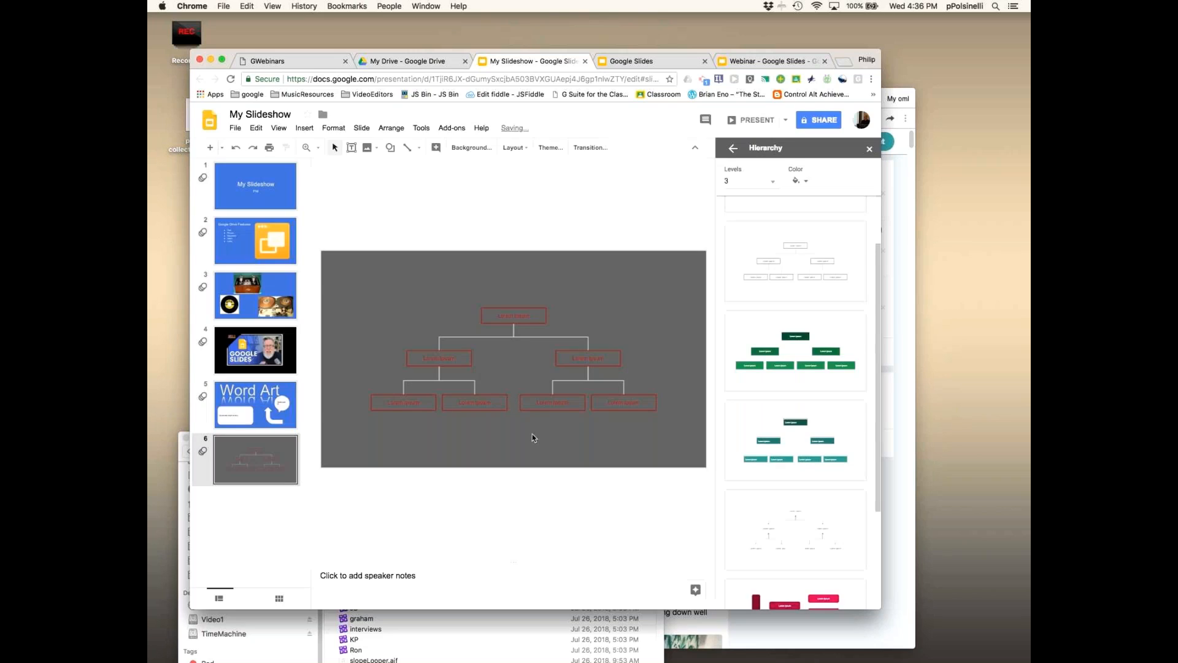
# - Replace the placeholder text in the hierarchy's right second-level box and far-right third-level box with short sample text
pyautogui.doubleClick(589, 358)
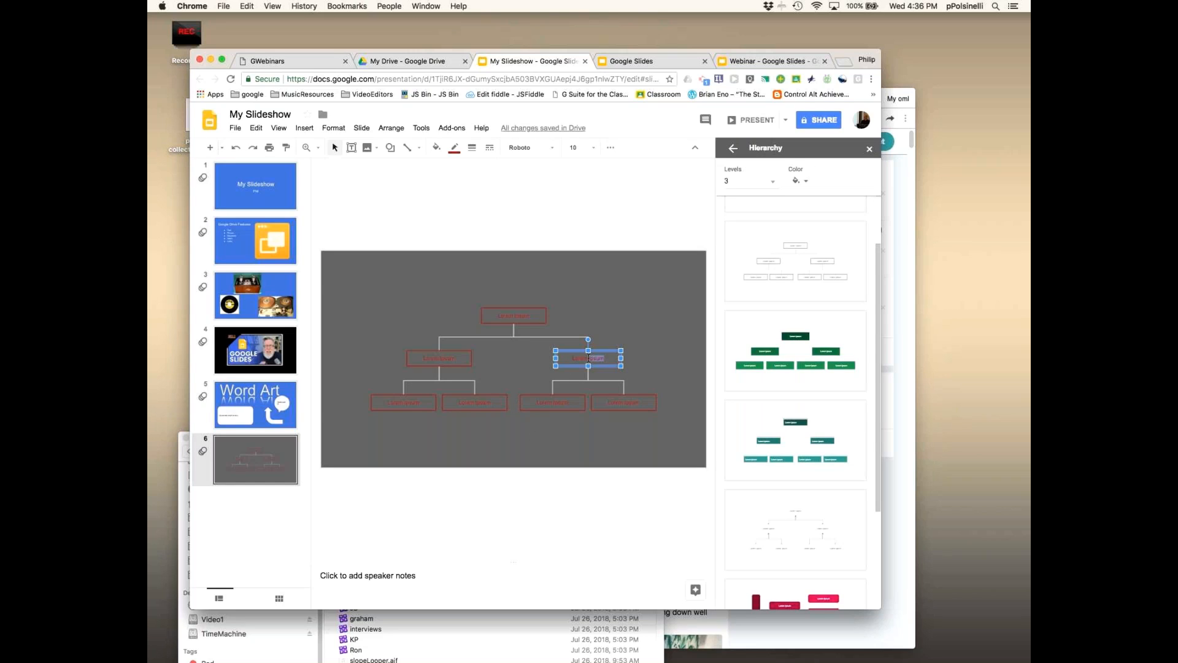
pyautogui.moveTo(602, 357); pyautogui.dragTo(559, 356)
pyautogui.write('s')
pyautogui.doubleClick(632, 403)
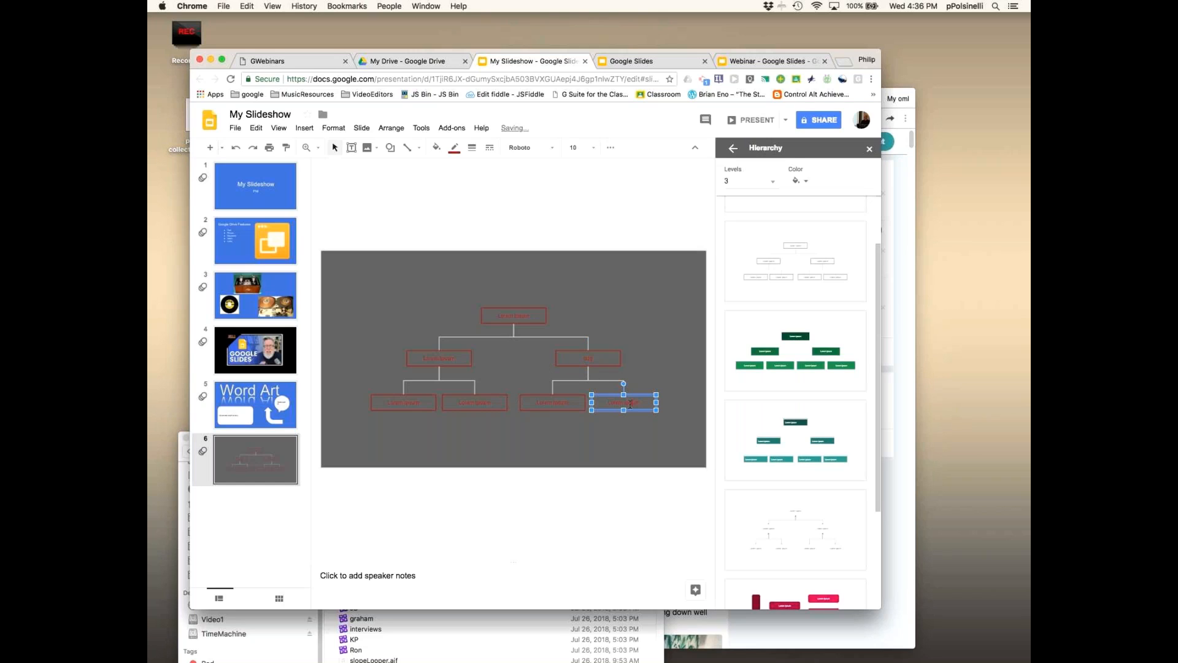
pyautogui.moveTo(634, 403); pyautogui.dragTo(601, 403)
pyautogui.write('sigh')
pyautogui.click(581, 433)
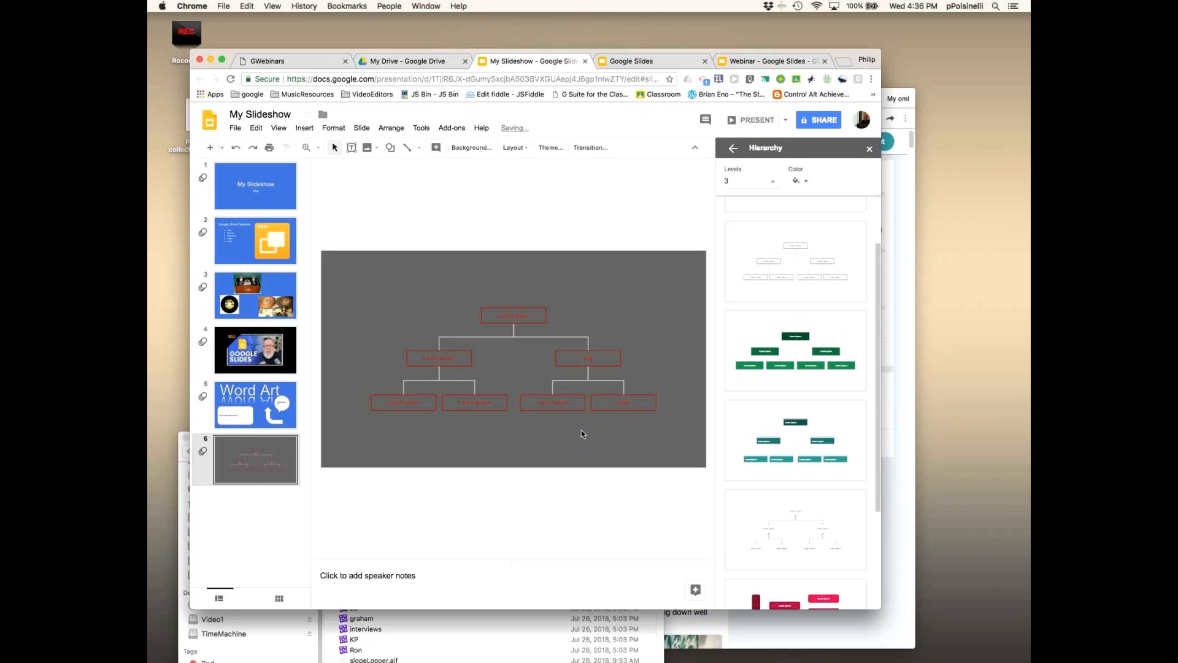
# - Return to the diagram categories and add another blank slide after the hierarchy slide
pyautogui.click(732, 149)
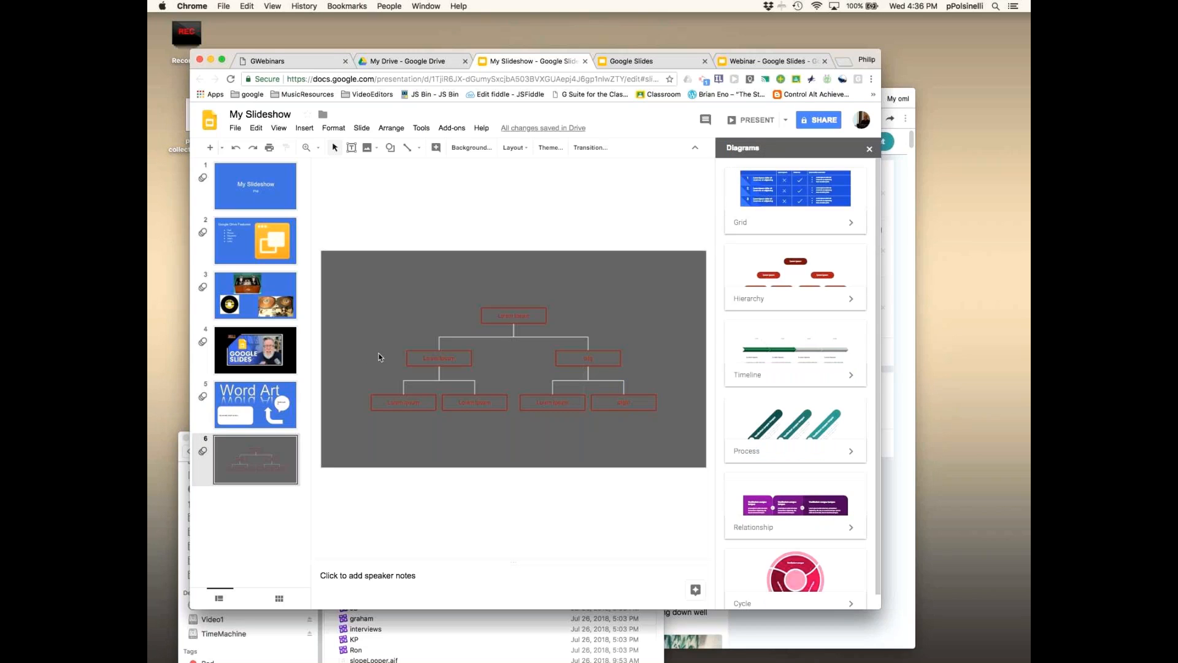
pyautogui.click(421, 405)
pyautogui.click(501, 306)
pyautogui.click(210, 147)
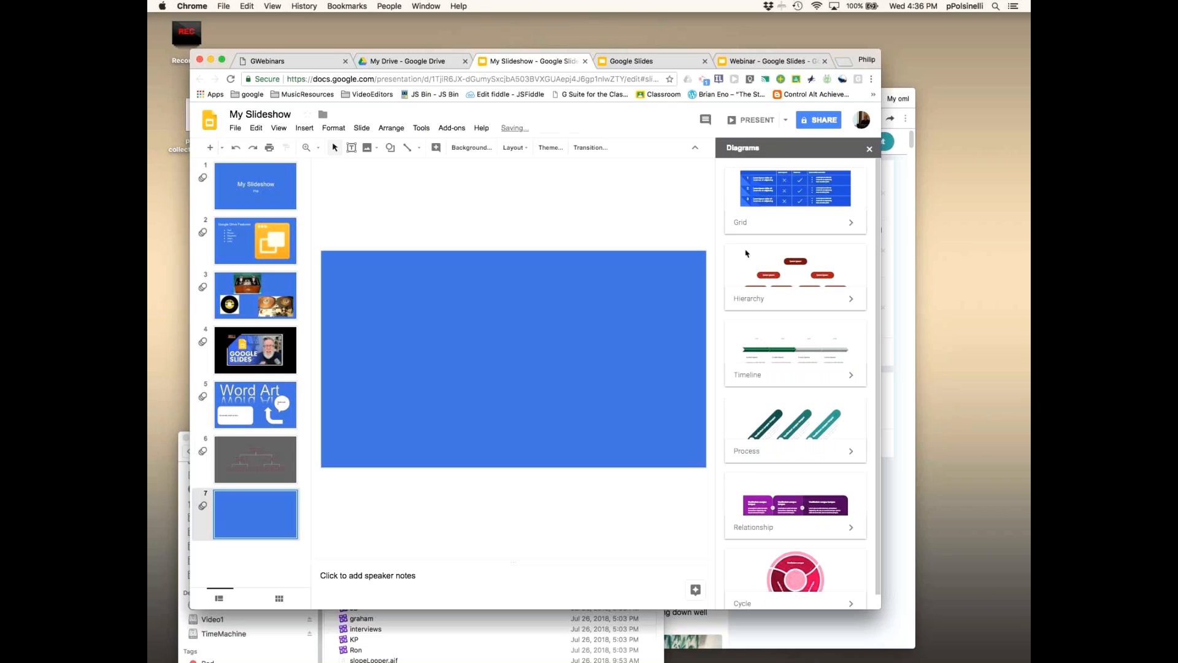
# - Examine the available Grid and Relationship diagram templates, returning to the diagram categories
pyautogui.click(800, 191)
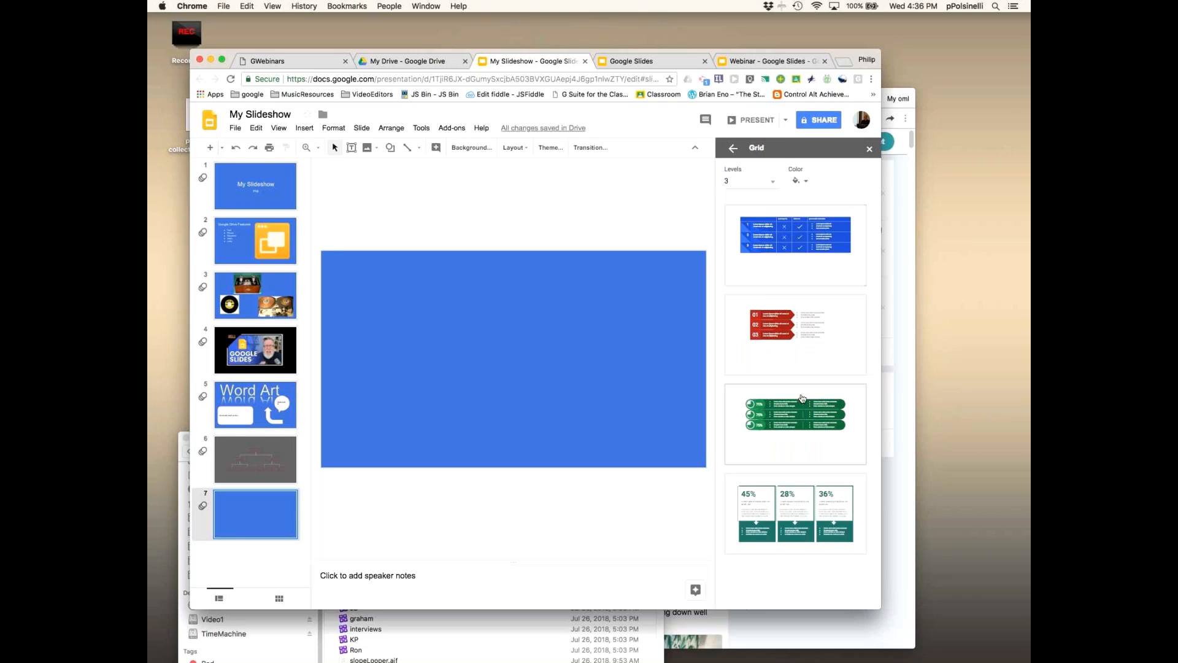
pyautogui.click(733, 149)
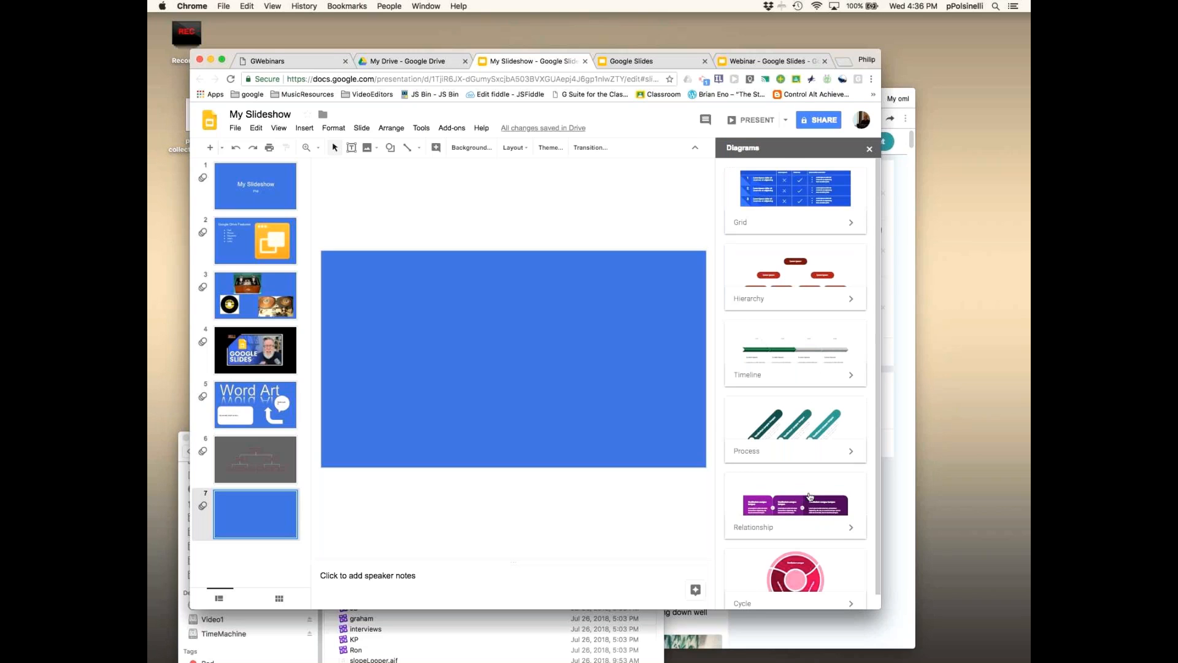
pyautogui.click(820, 525)
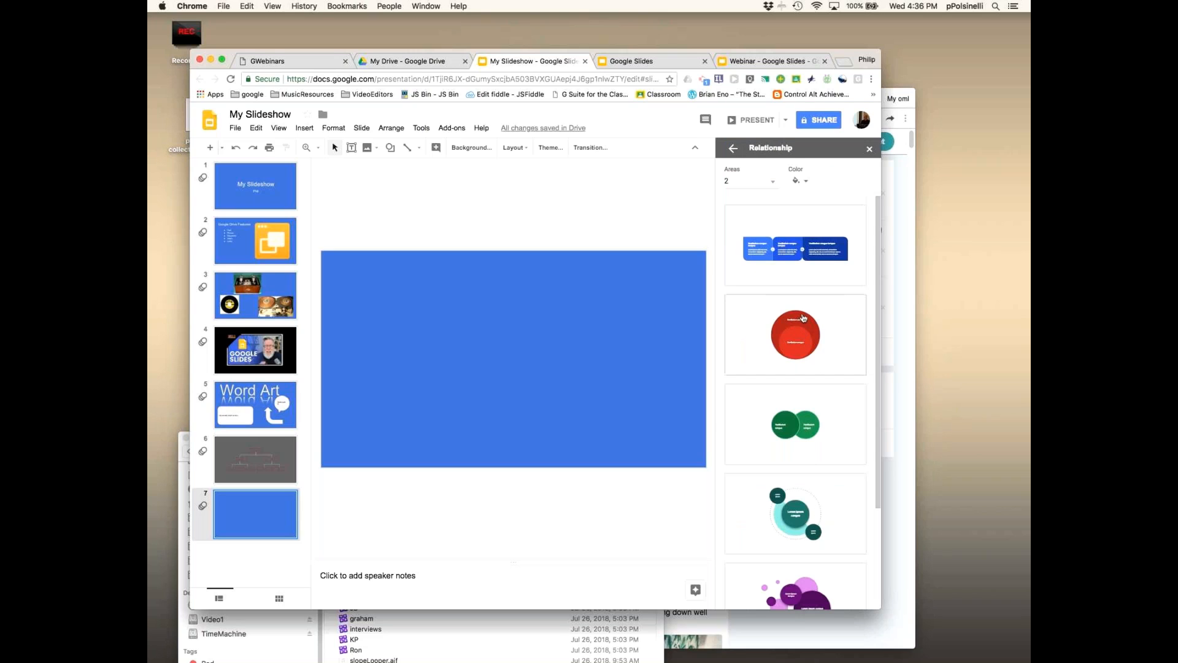
pyautogui.scroll(-2, 824, 582)
pyautogui.scroll(-2, 801, 527)
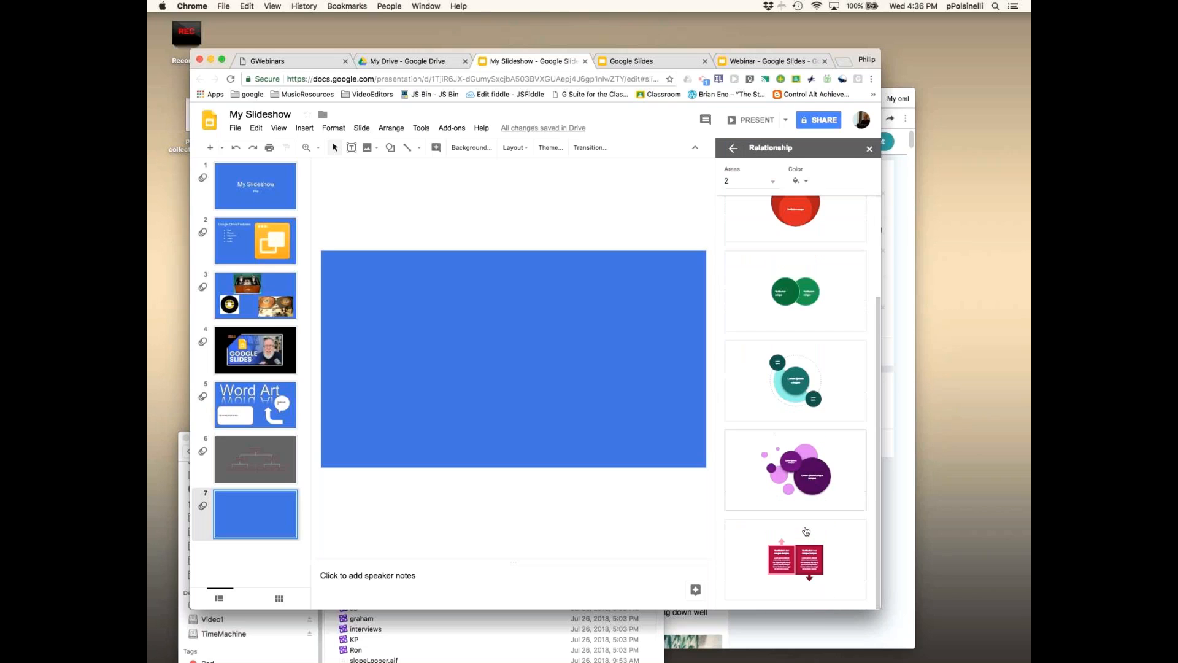
pyautogui.scroll(2, 832, 430)
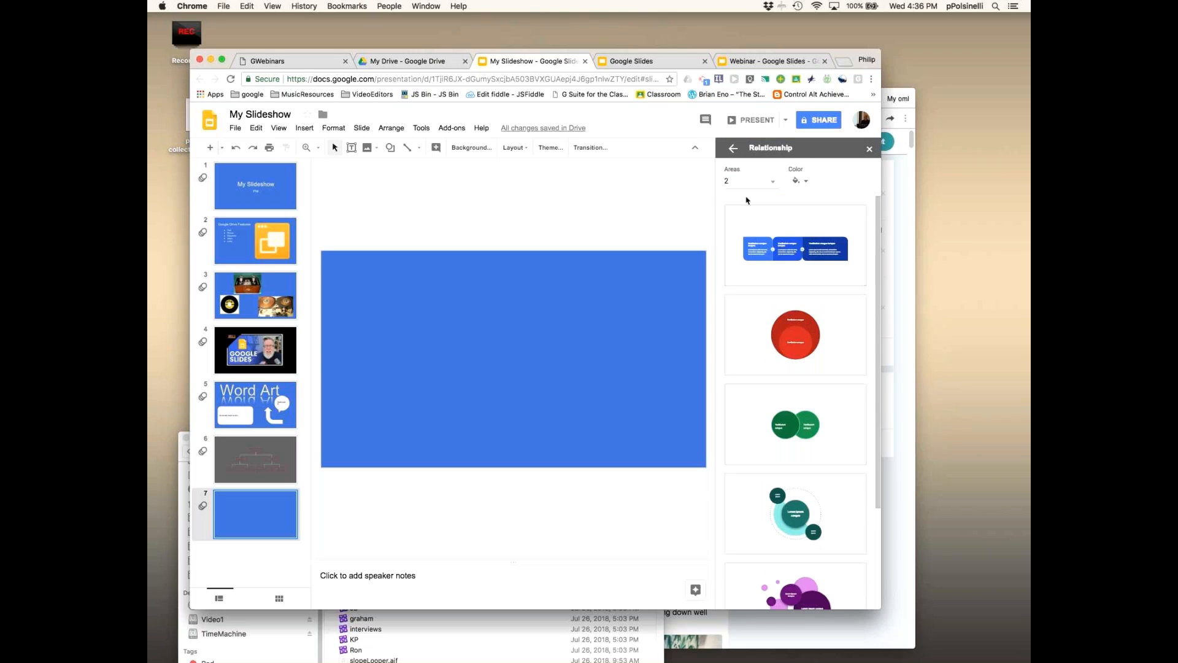
pyautogui.click(736, 148)
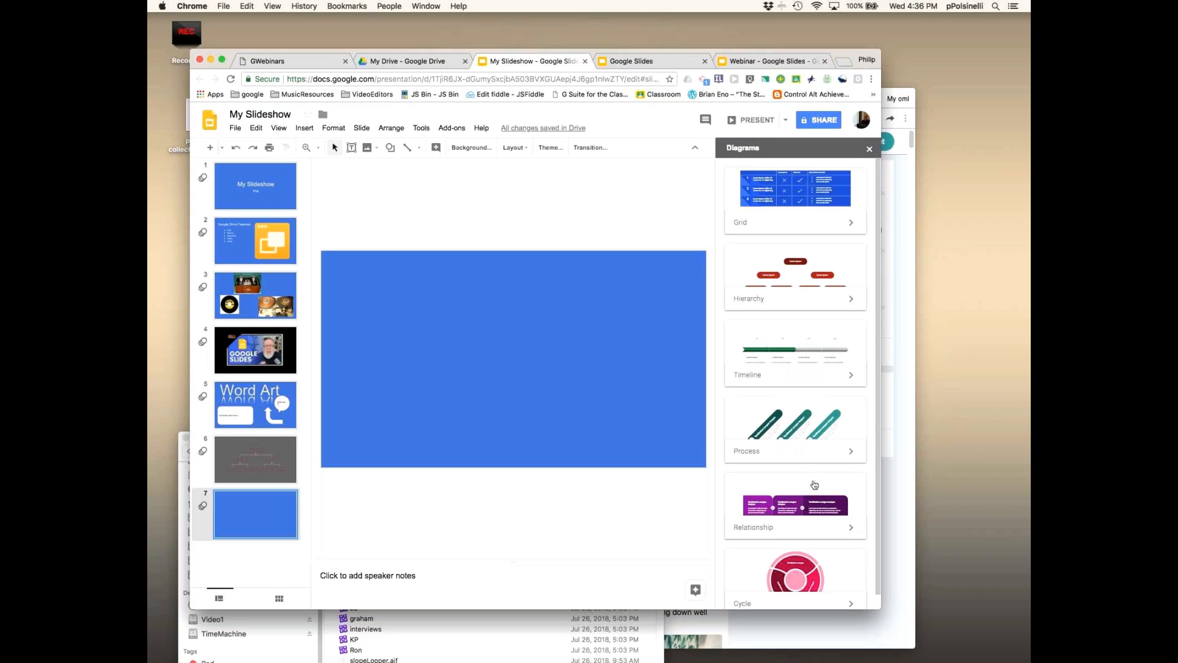
# - Insert the four-date Timeline diagram with text blocks under each date on the blank slide, using the purple color
pyautogui.click(786, 372)
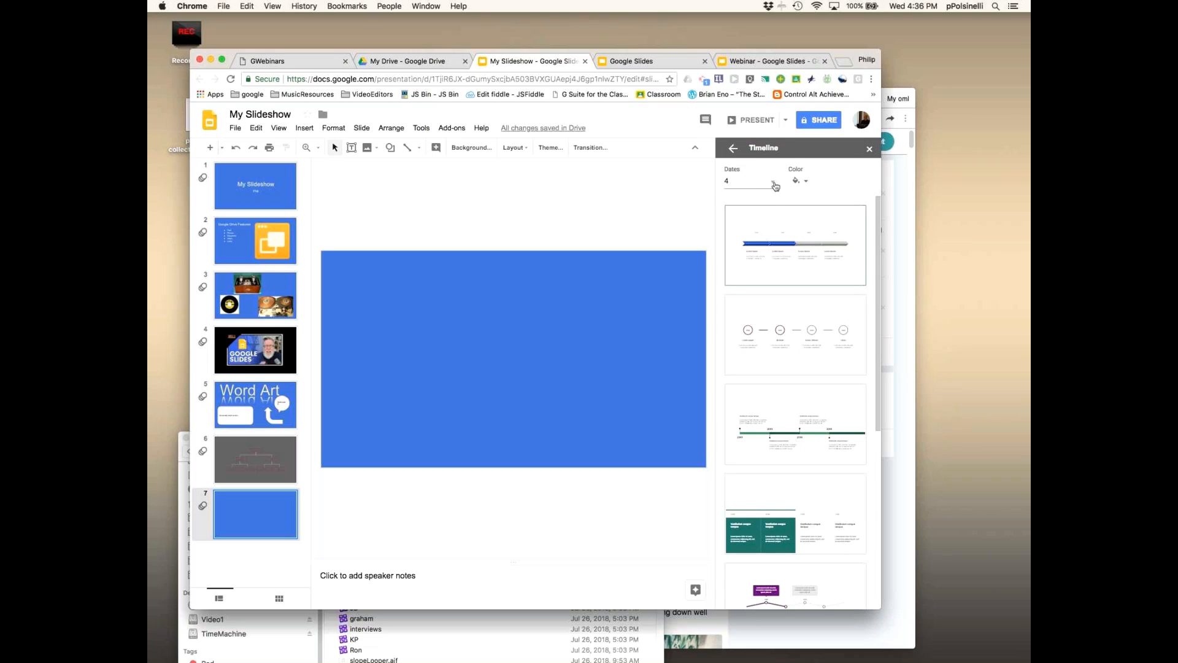
pyautogui.click(799, 181)
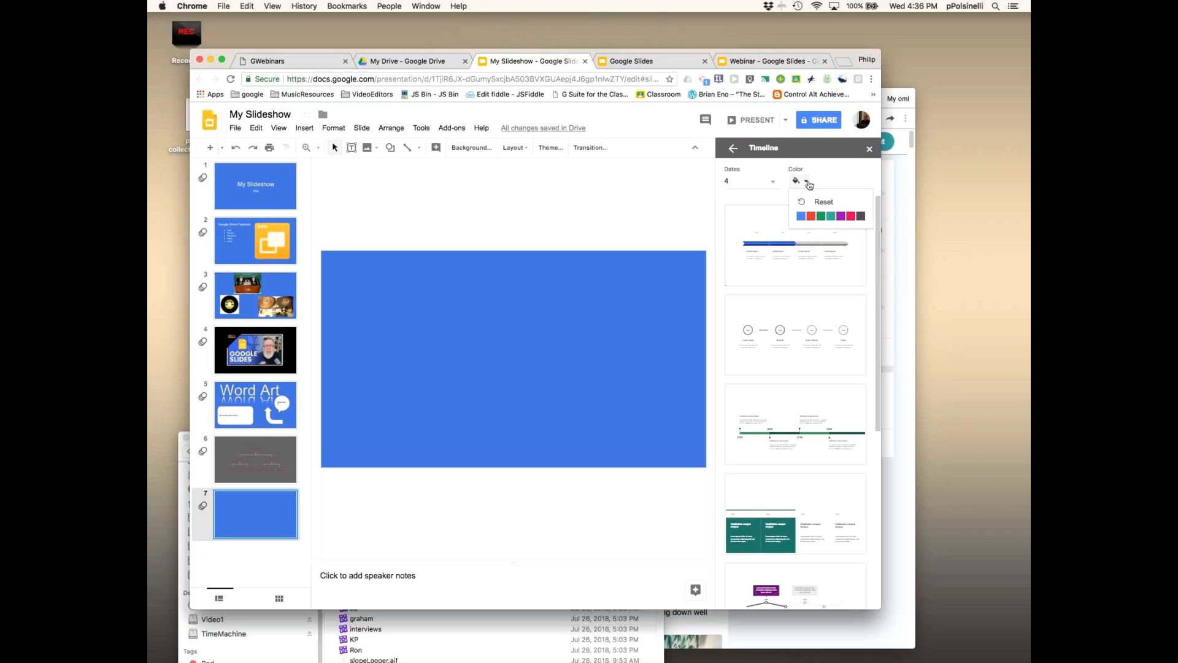
pyautogui.click(816, 216)
pyautogui.click(800, 181)
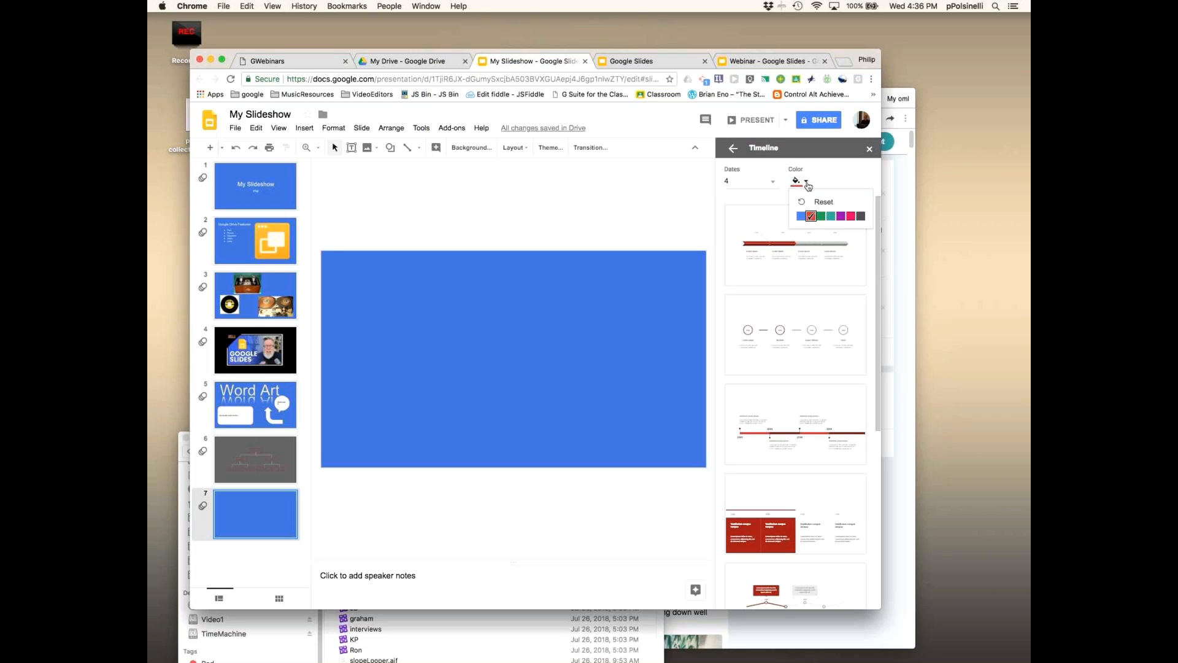
pyautogui.click(841, 217)
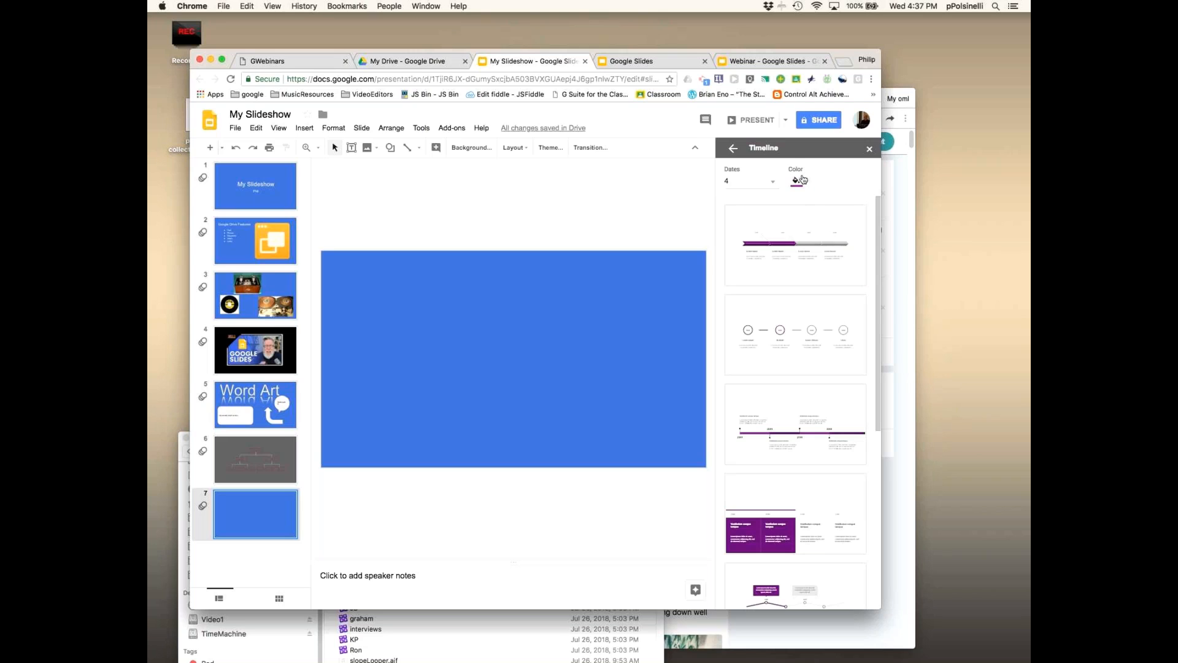
pyautogui.scroll(-3, 788, 470)
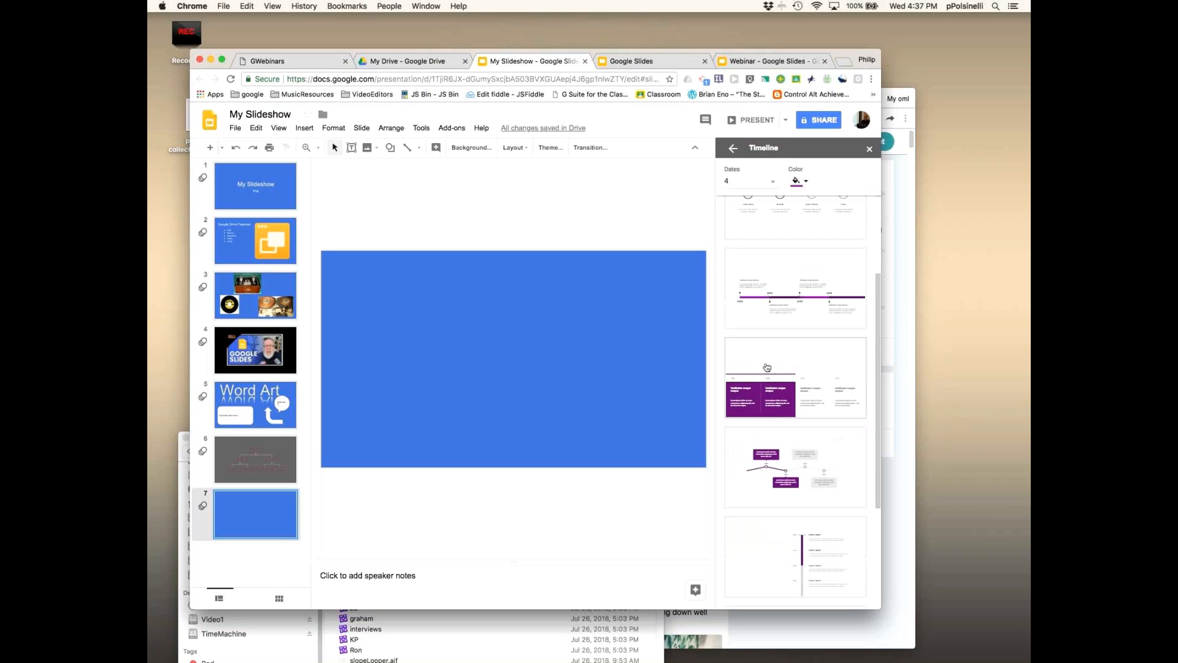
pyautogui.click(793, 394)
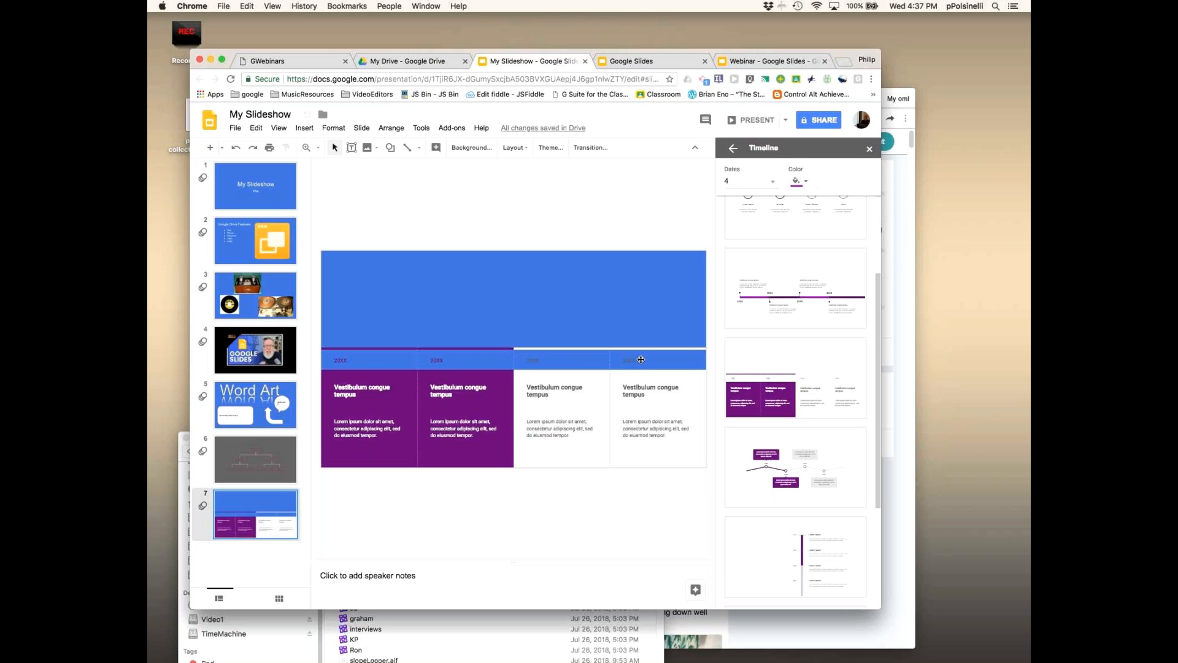
pyautogui.doubleClick(341, 361)
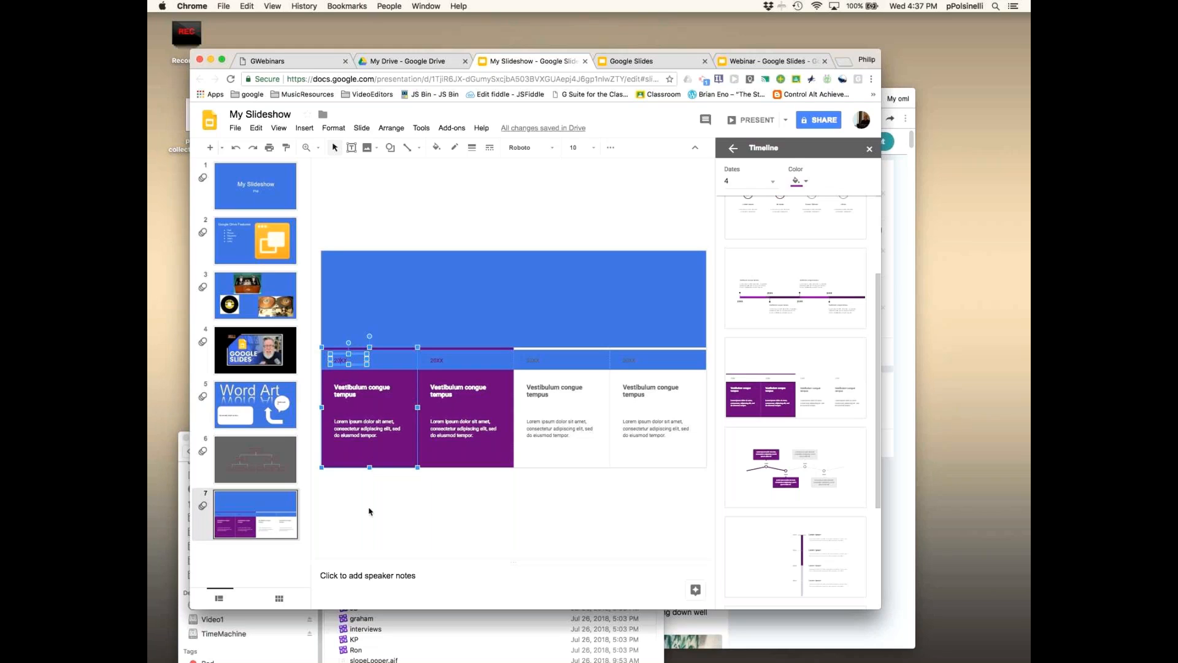
# - Start inserting a chart from Sheets and choose the "Copy of Explore example" spreadsheet as its source
pyautogui.click(273, 556)
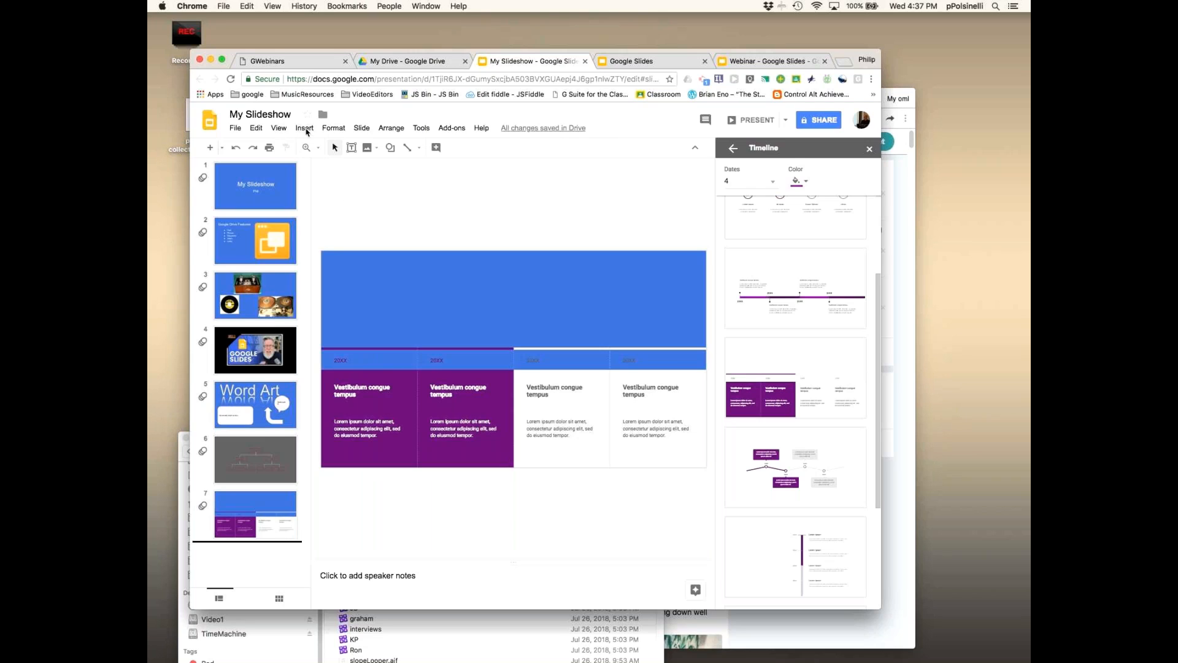
pyautogui.click(305, 128)
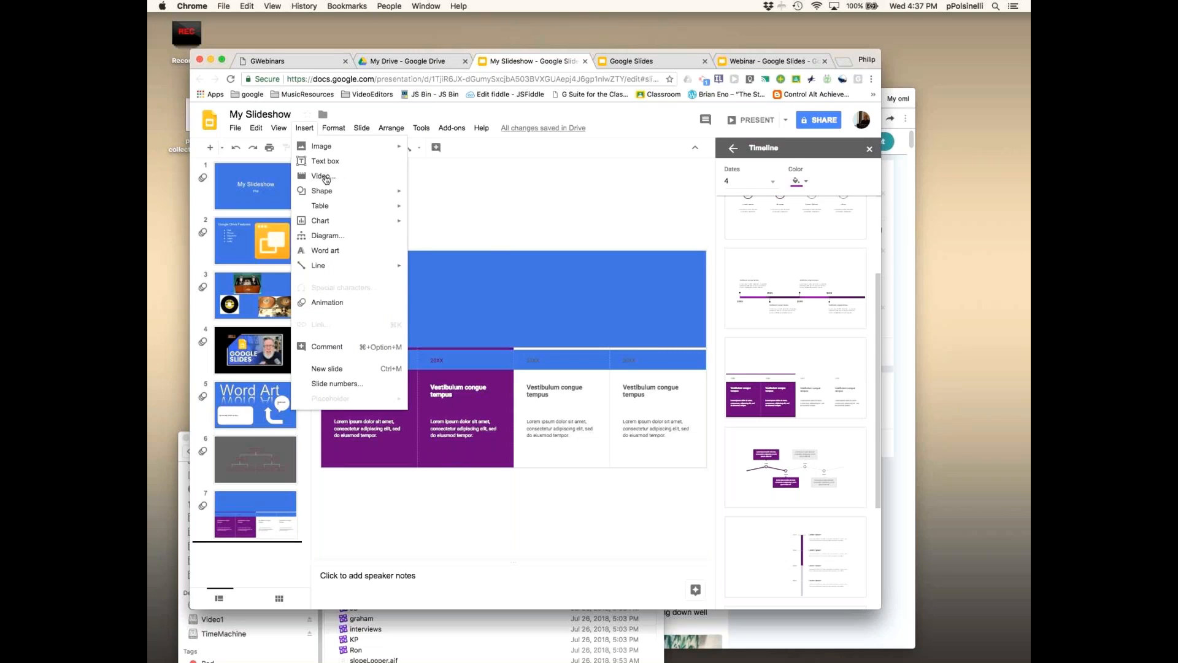
pyautogui.moveTo(327, 221)
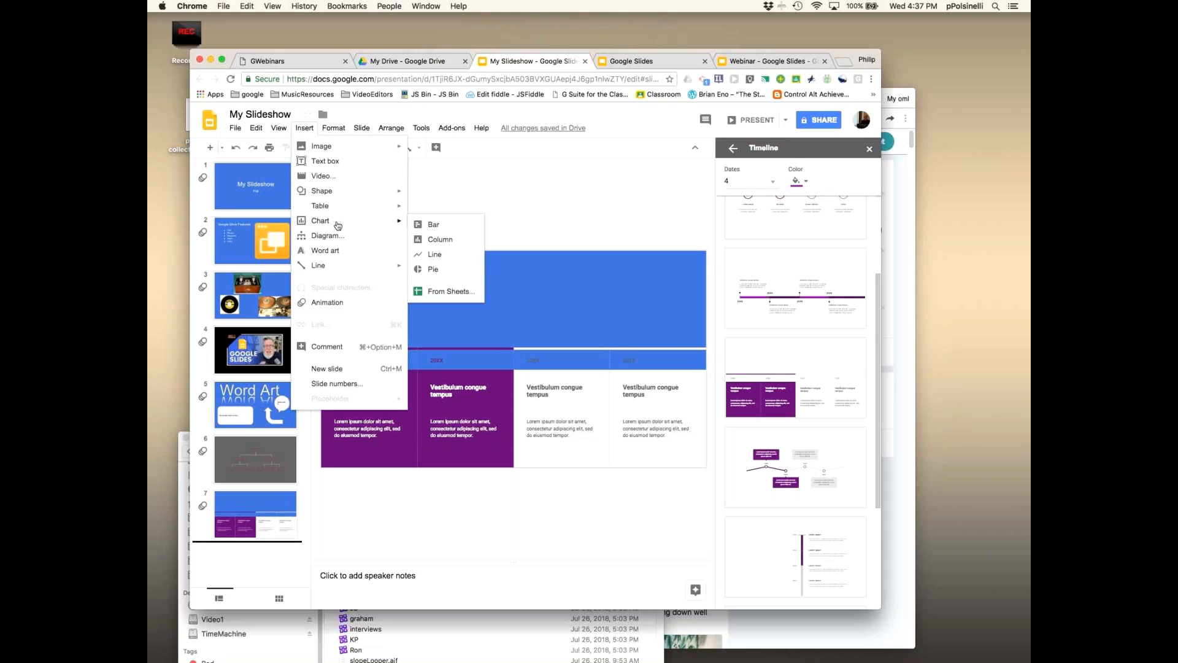
pyautogui.click(448, 292)
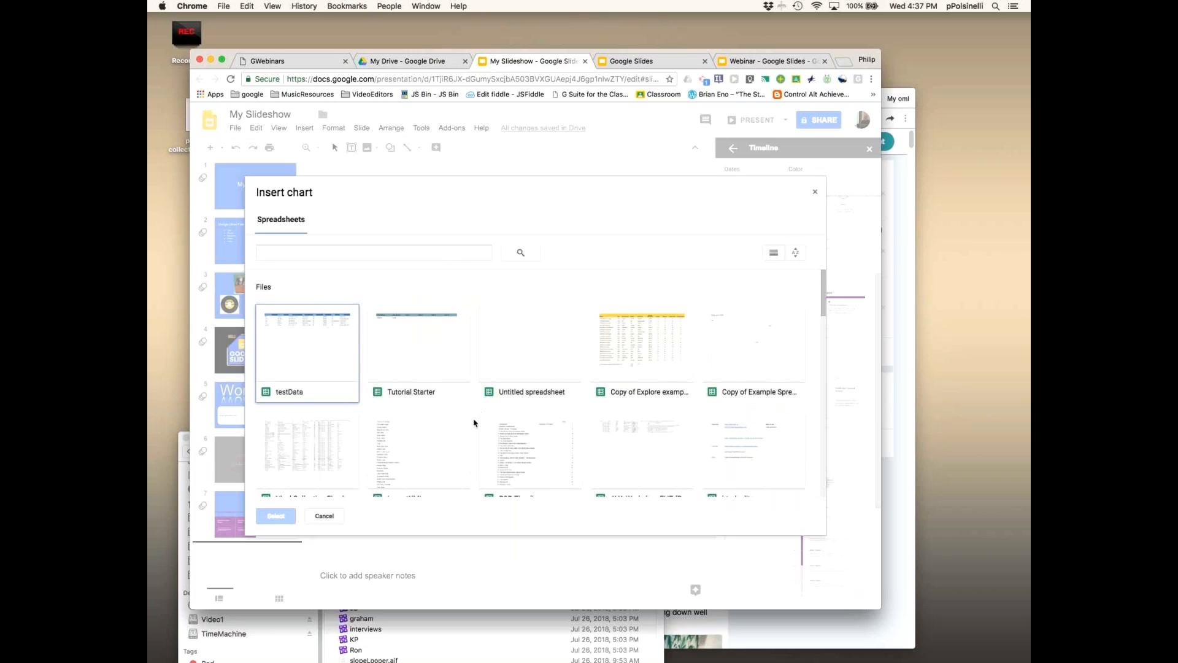
pyautogui.scroll(-3, 474, 423)
pyautogui.scroll(3, 474, 423)
pyautogui.click(439, 369)
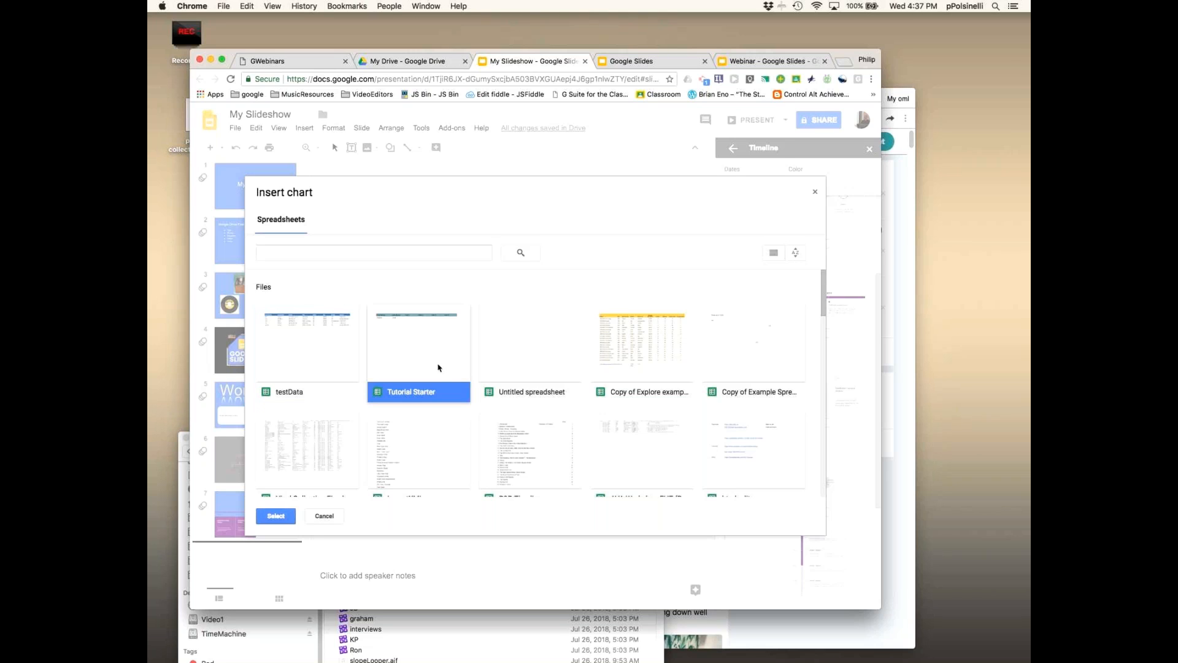
pyautogui.scroll(-2, 439, 372)
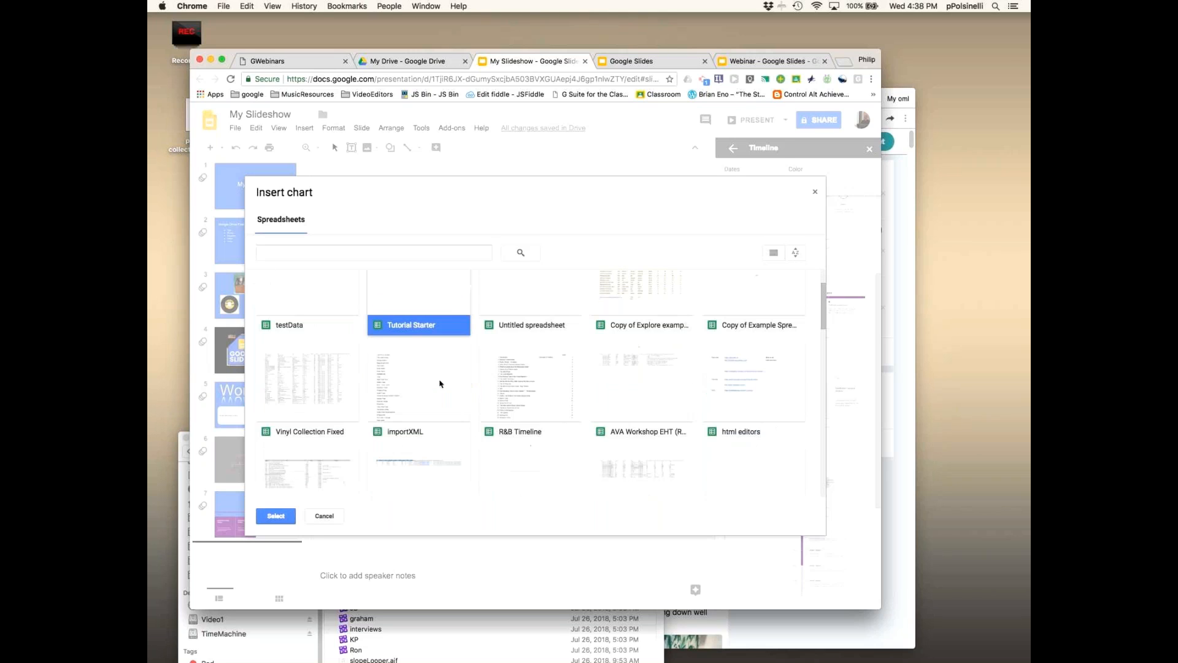
pyautogui.scroll(-2, 439, 384)
pyautogui.scroll(4, 439, 383)
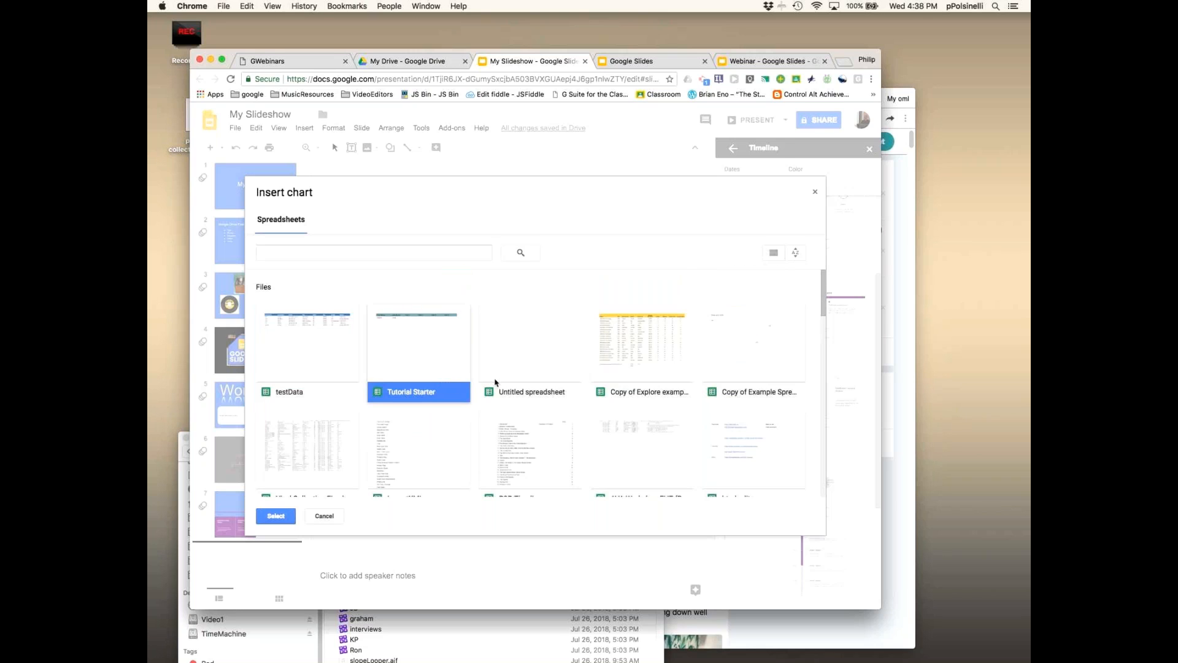
pyautogui.click(659, 379)
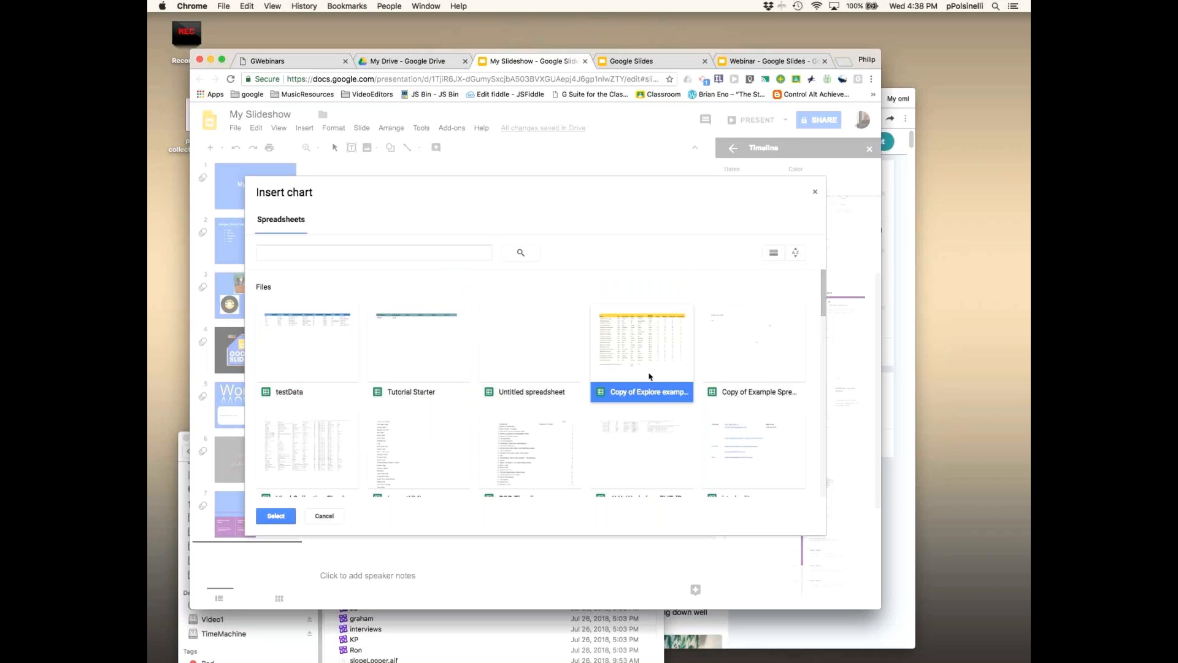
pyautogui.doubleClick(649, 376)
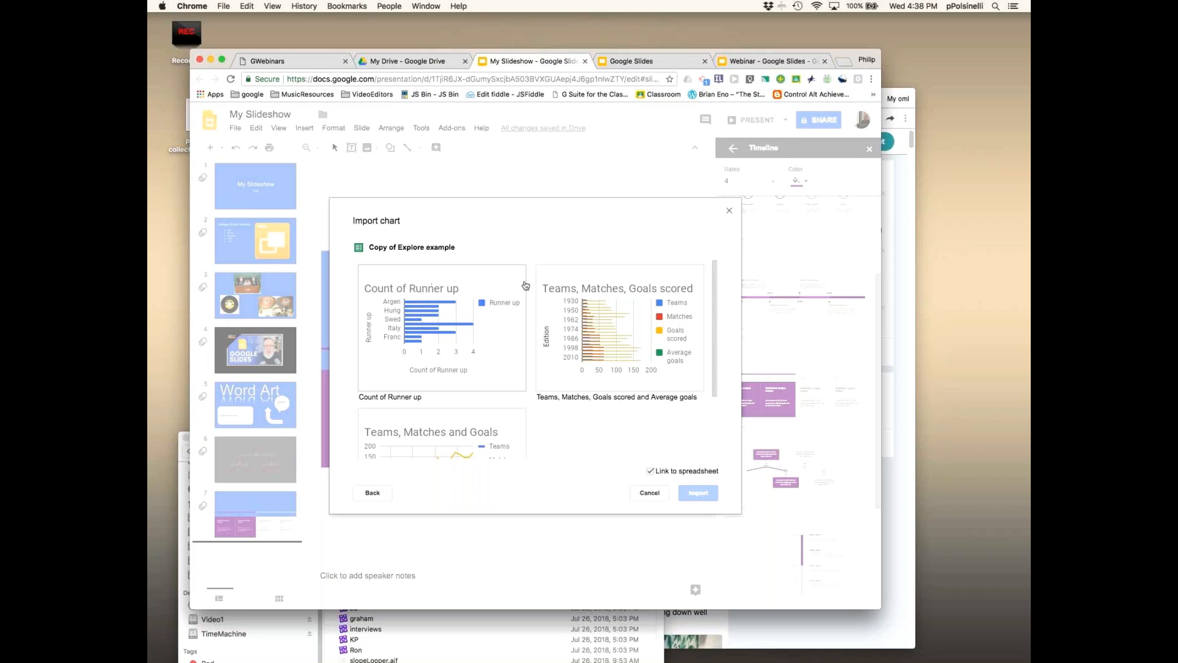
# - Import the "Teams, Matches and Goals scored" line chart, keeping it linked to the spreadsheet
pyautogui.moveTo(713, 320); pyautogui.dragTo(713, 388)
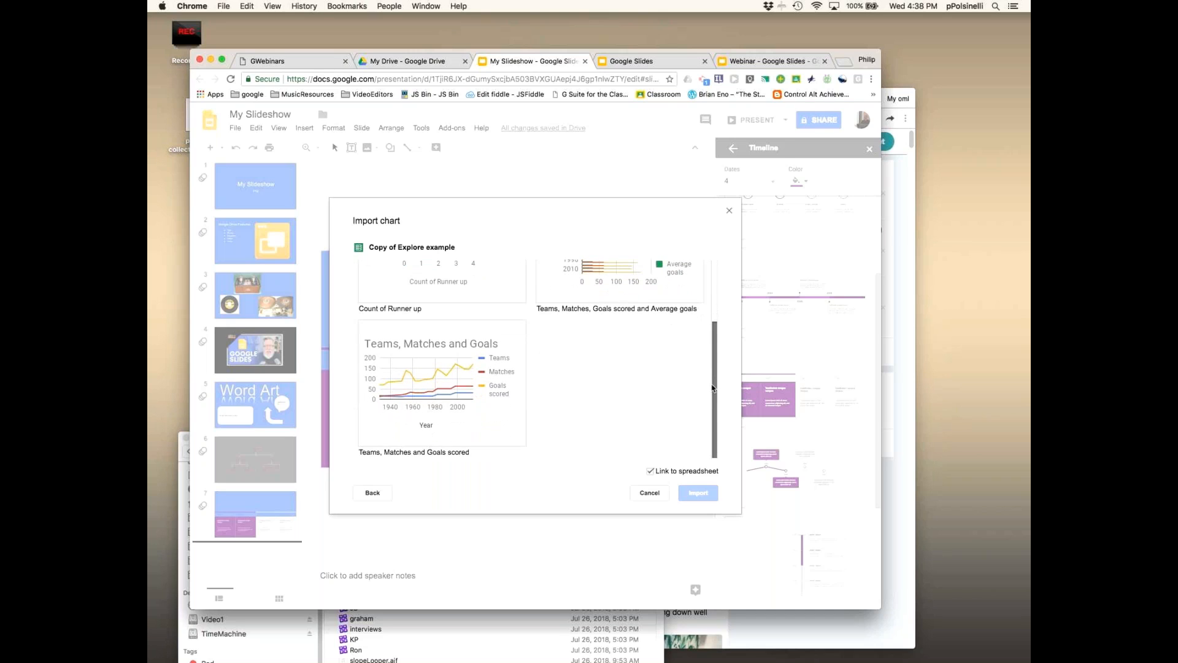
pyautogui.click(431, 366)
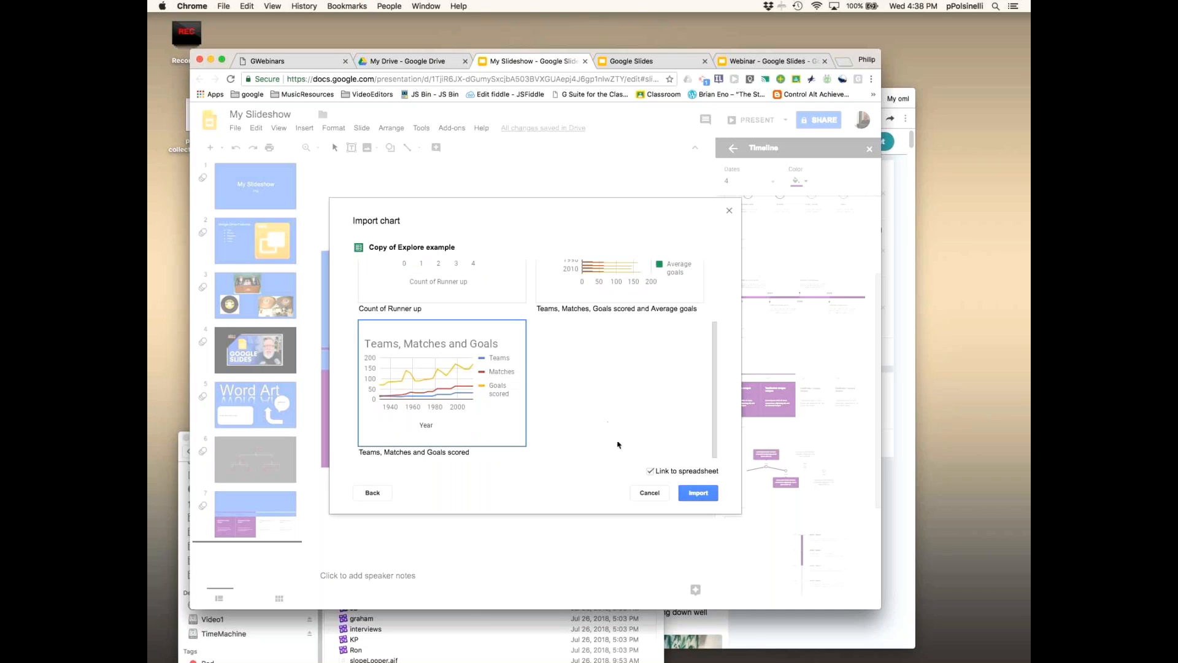
pyautogui.click(700, 494)
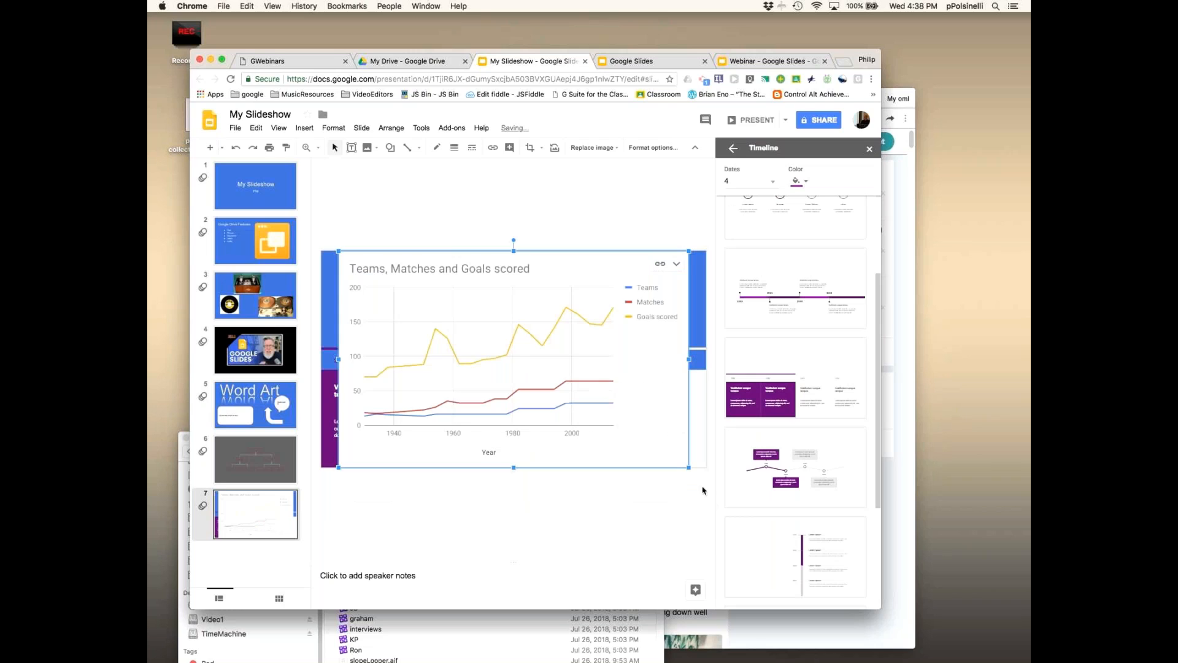
# - Shrink the imported line chart slightly and position it within the timeline slide's boundaries
pyautogui.moveTo(598, 355); pyautogui.dragTo(602, 423)
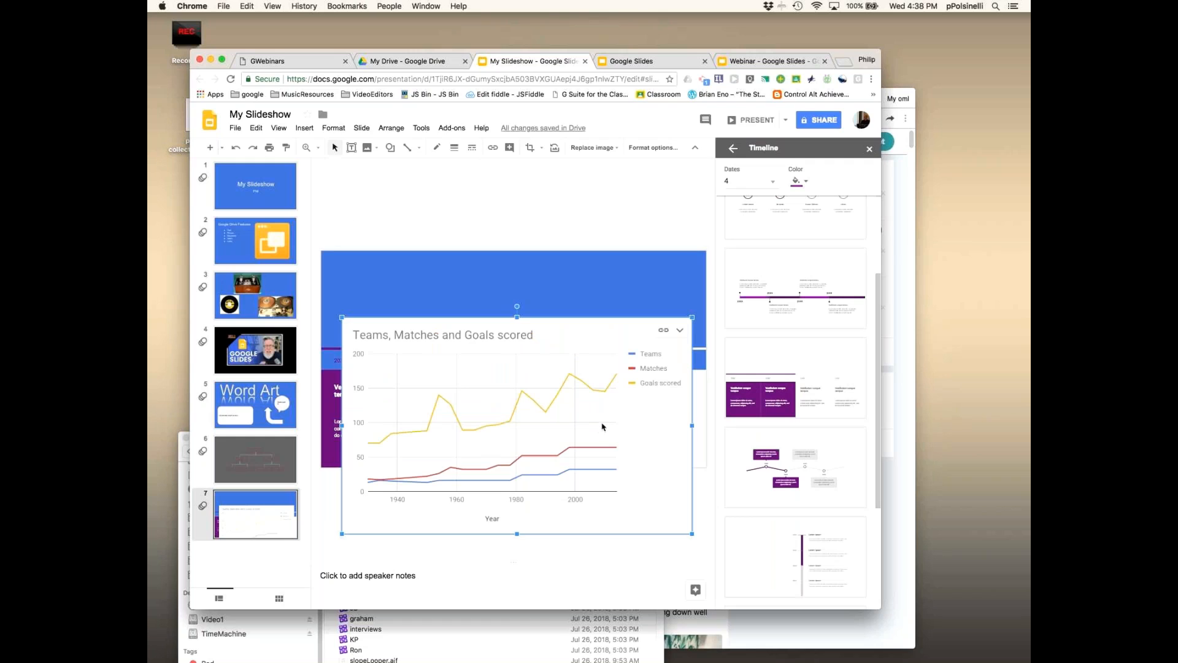
pyautogui.moveTo(693, 535); pyautogui.dragTo(660, 514)
pyautogui.moveTo(528, 384); pyautogui.dragTo(531, 334)
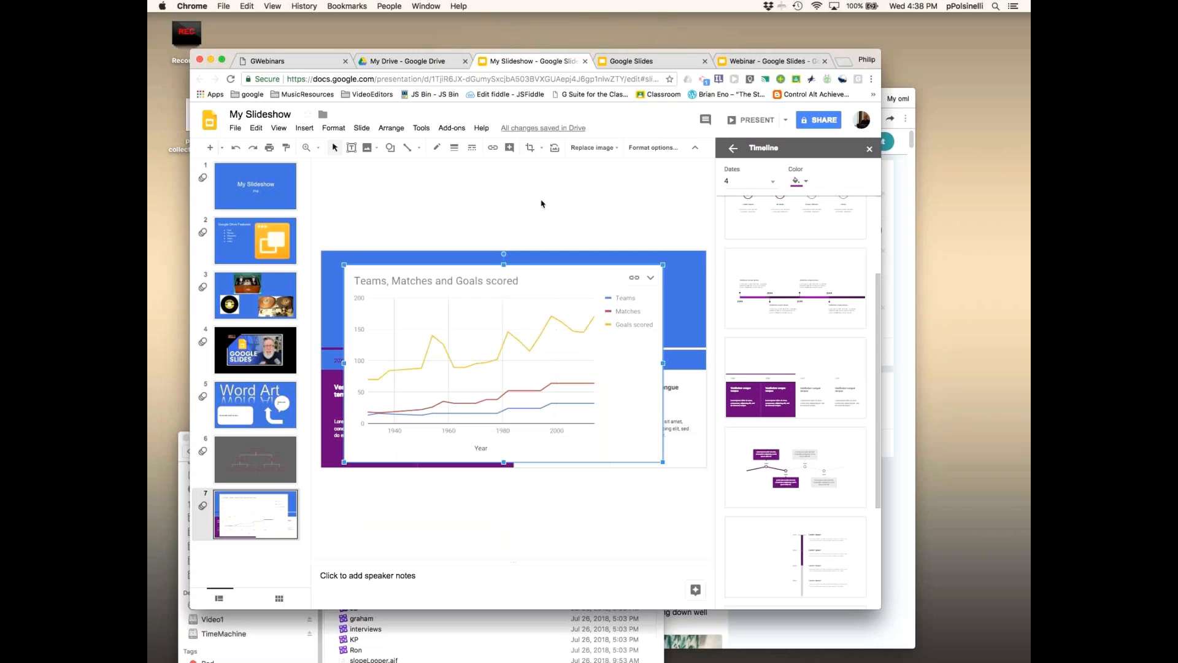
# - Add a blank slide after the timeline slide and cut the line chart from the timeline slide
pyautogui.click(211, 148)
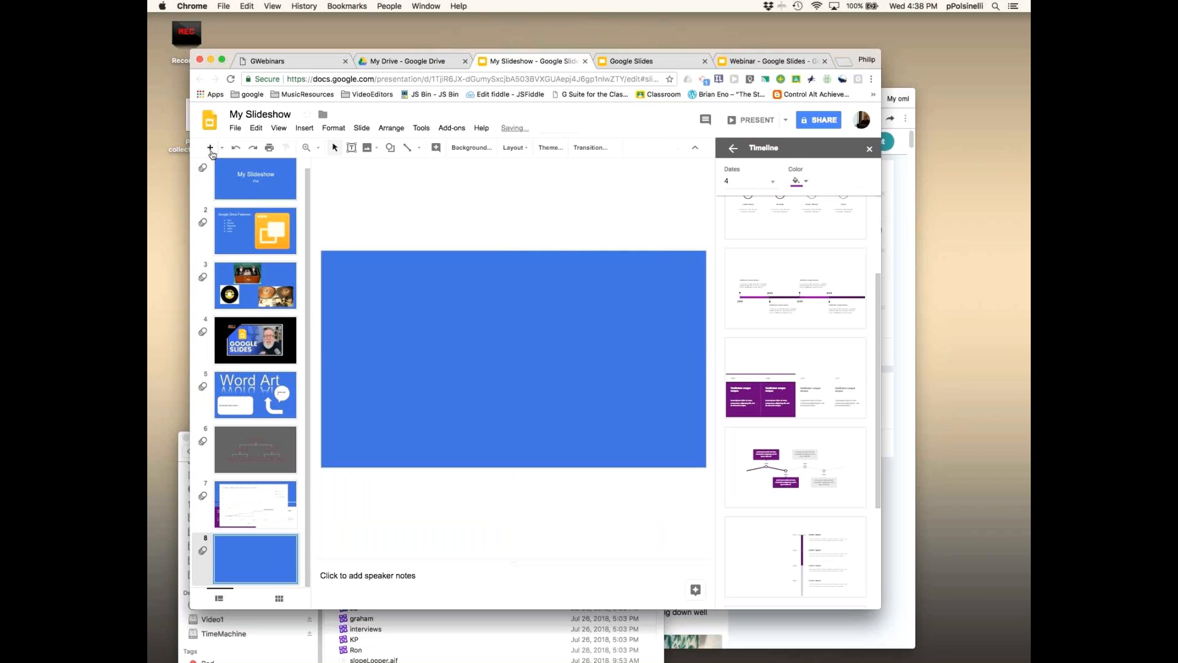
pyautogui.click(281, 506)
pyautogui.click(422, 325)
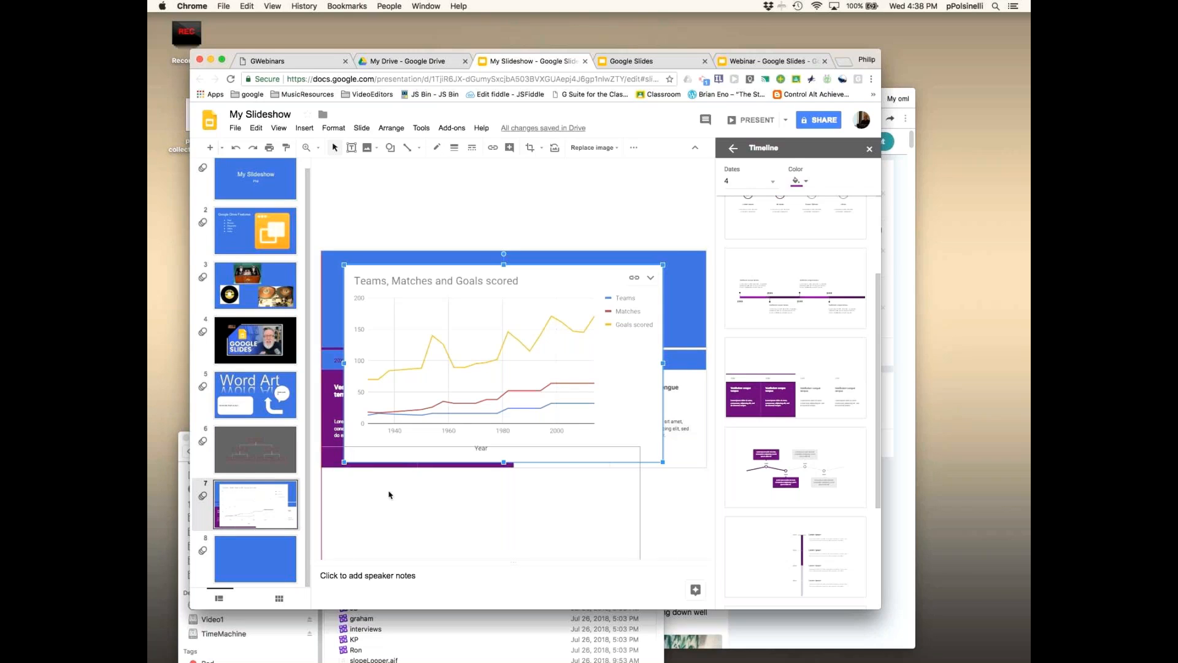
pyautogui.moveTo(415, 313); pyautogui.dragTo(439, 322)
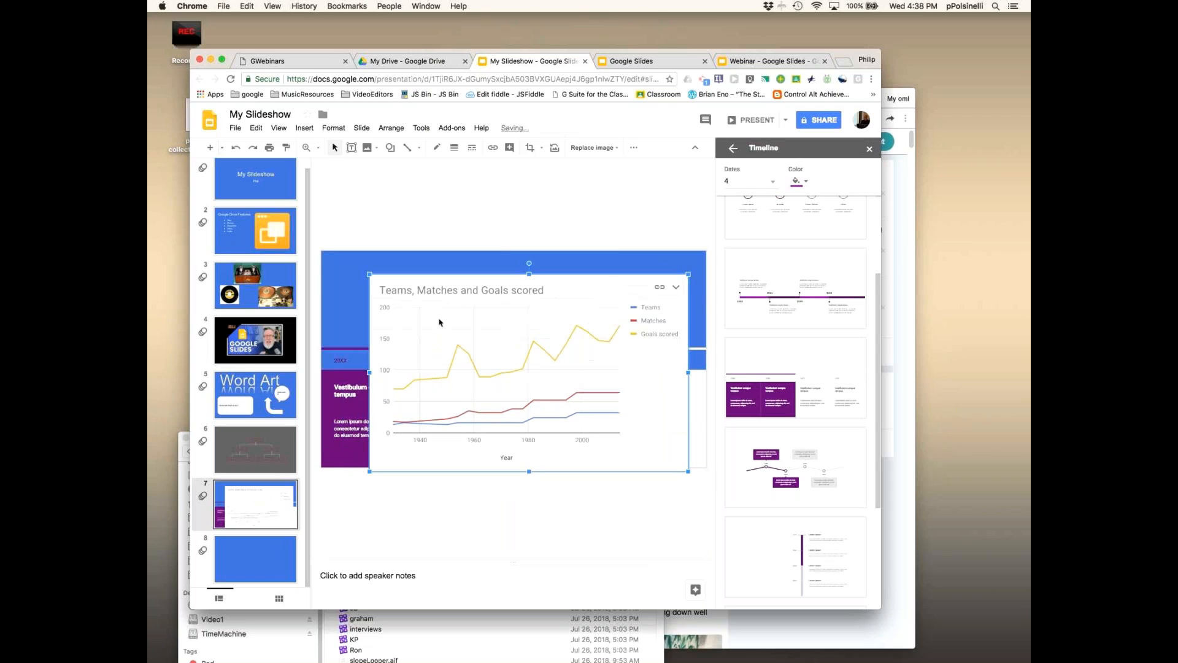
pyautogui.press('BackSpace')
# - Paste the line chart onto the new blank slide 8 and center it horizontally, slightly above the middle
pyautogui.click(291, 558)
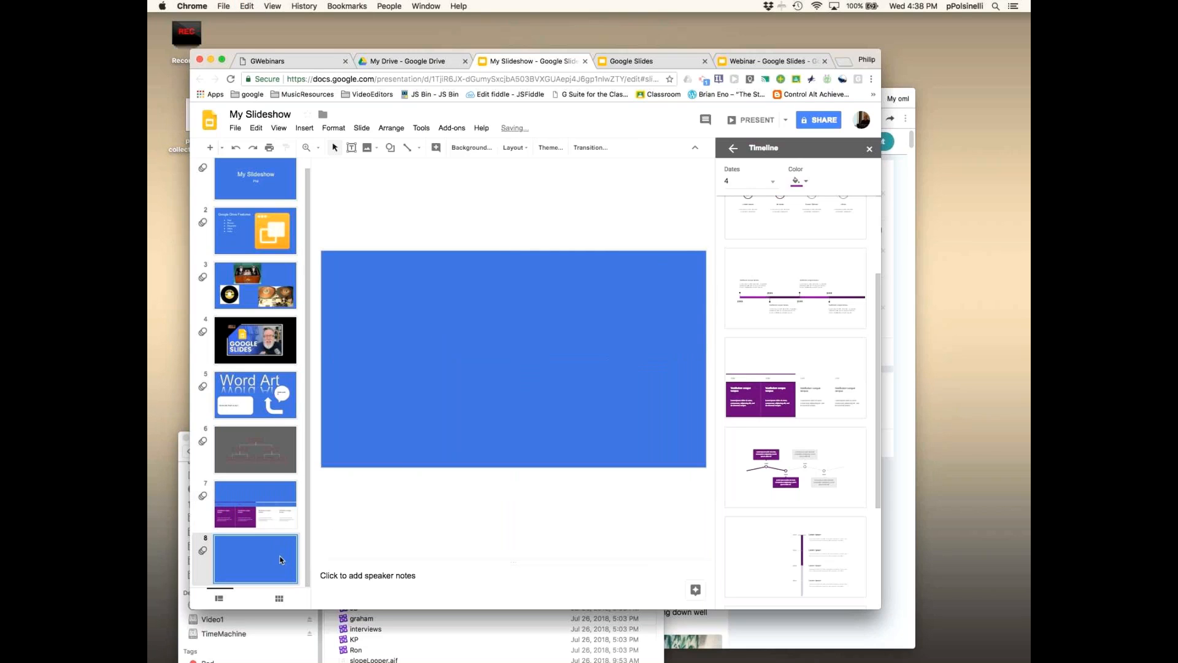
pyautogui.press('super+v')
pyautogui.moveTo(531, 330); pyautogui.dragTo(515, 315)
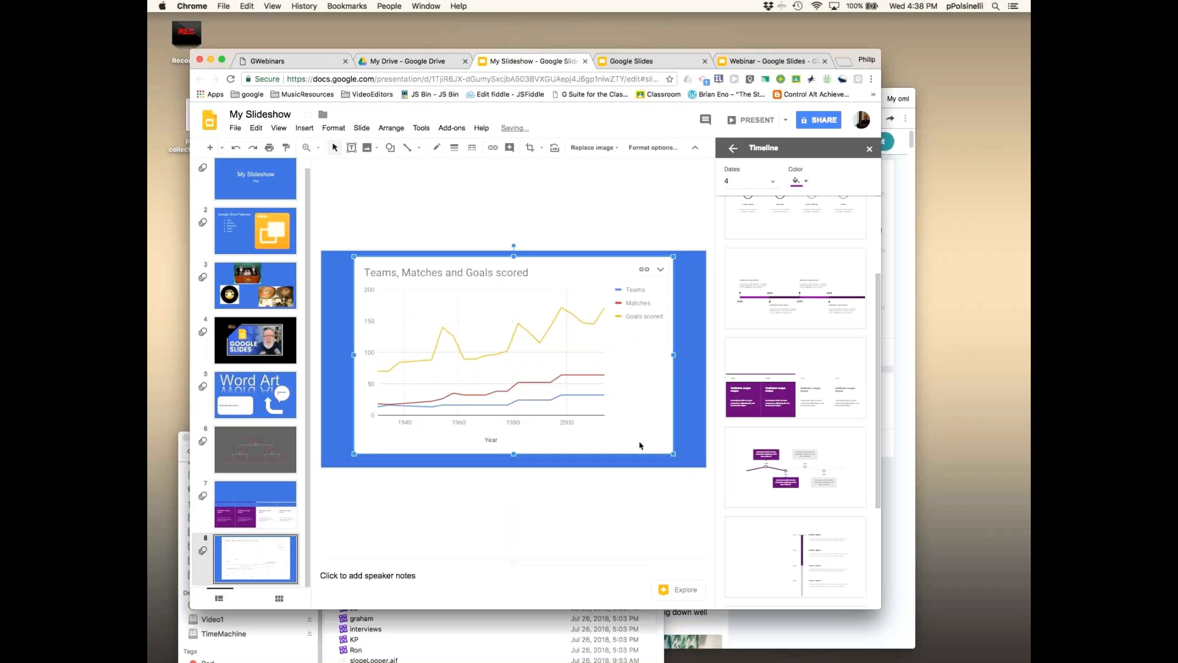